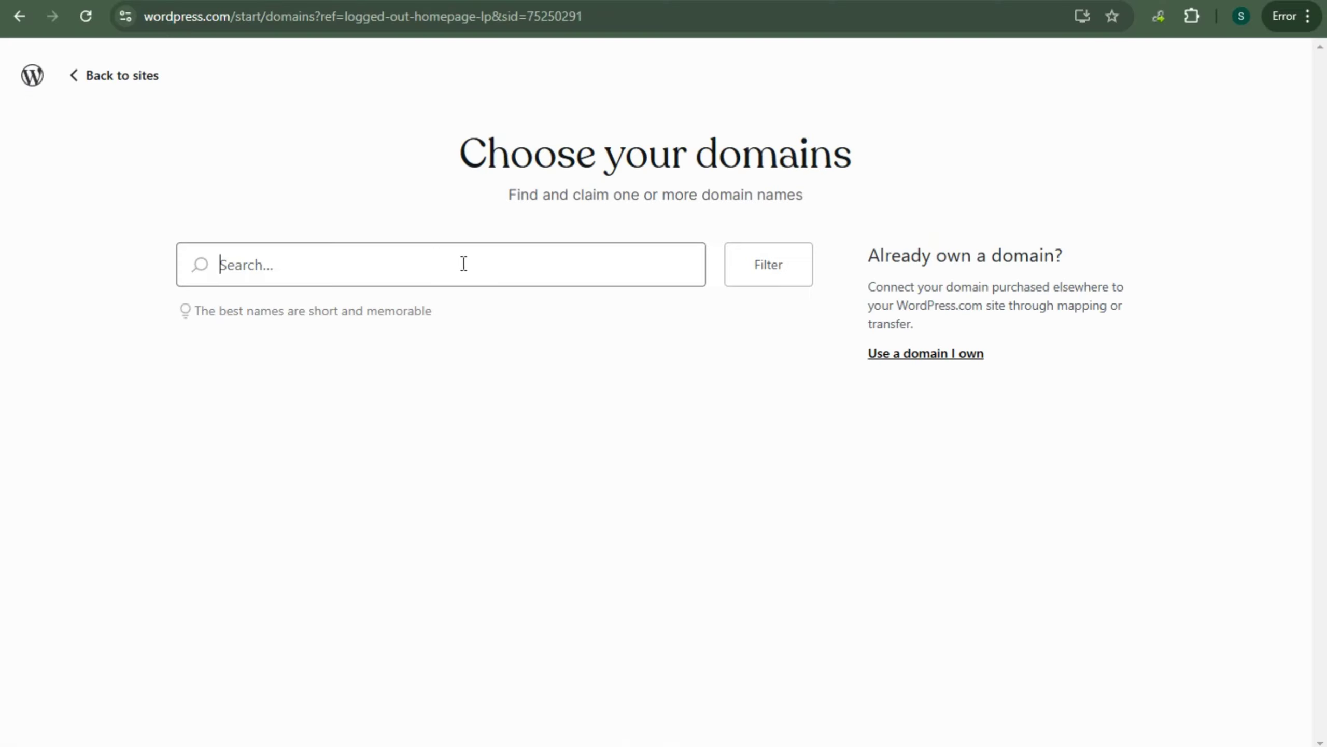
Search the available domains for "Heritage Soles" and look through the suggested names.
{"action": "type", "text": "p"}
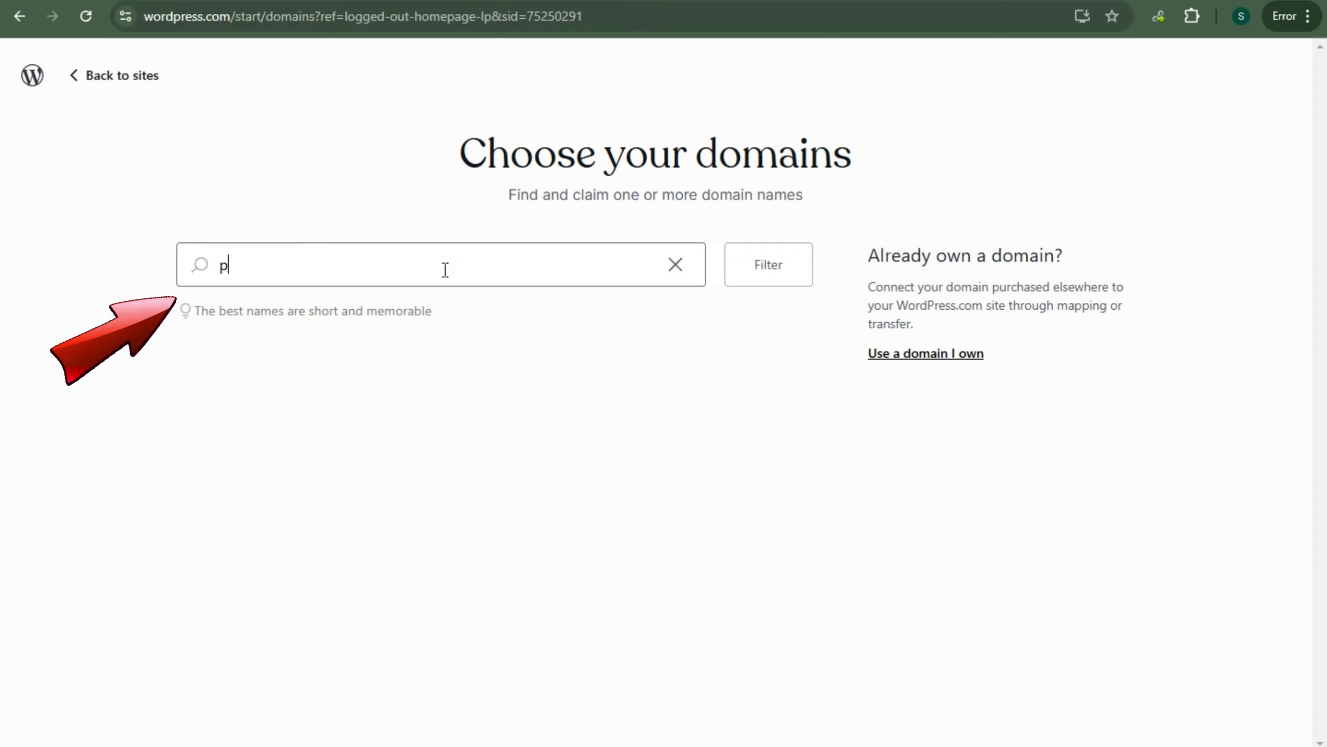
{"action": "key", "text": "BackSpace"}
{"action": "type", "text": "vinta"}
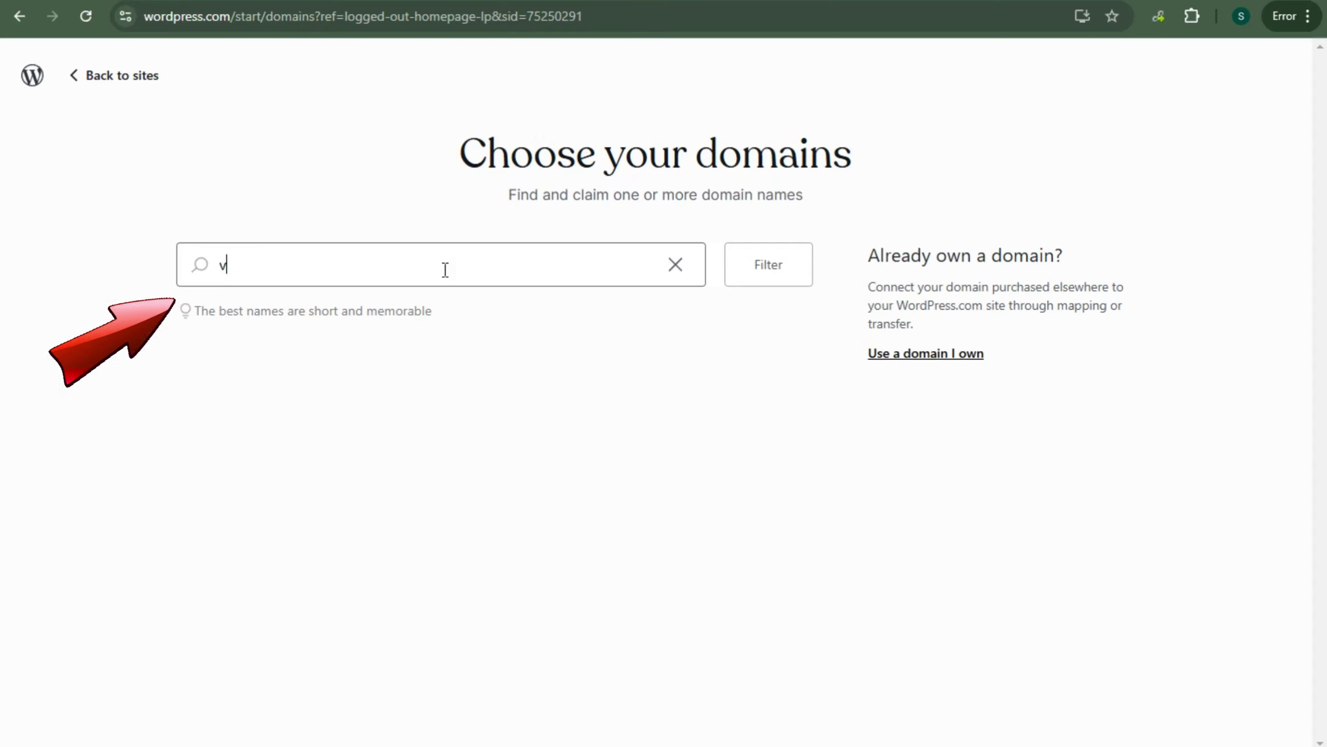
{"action": "type", "text": "ge"}
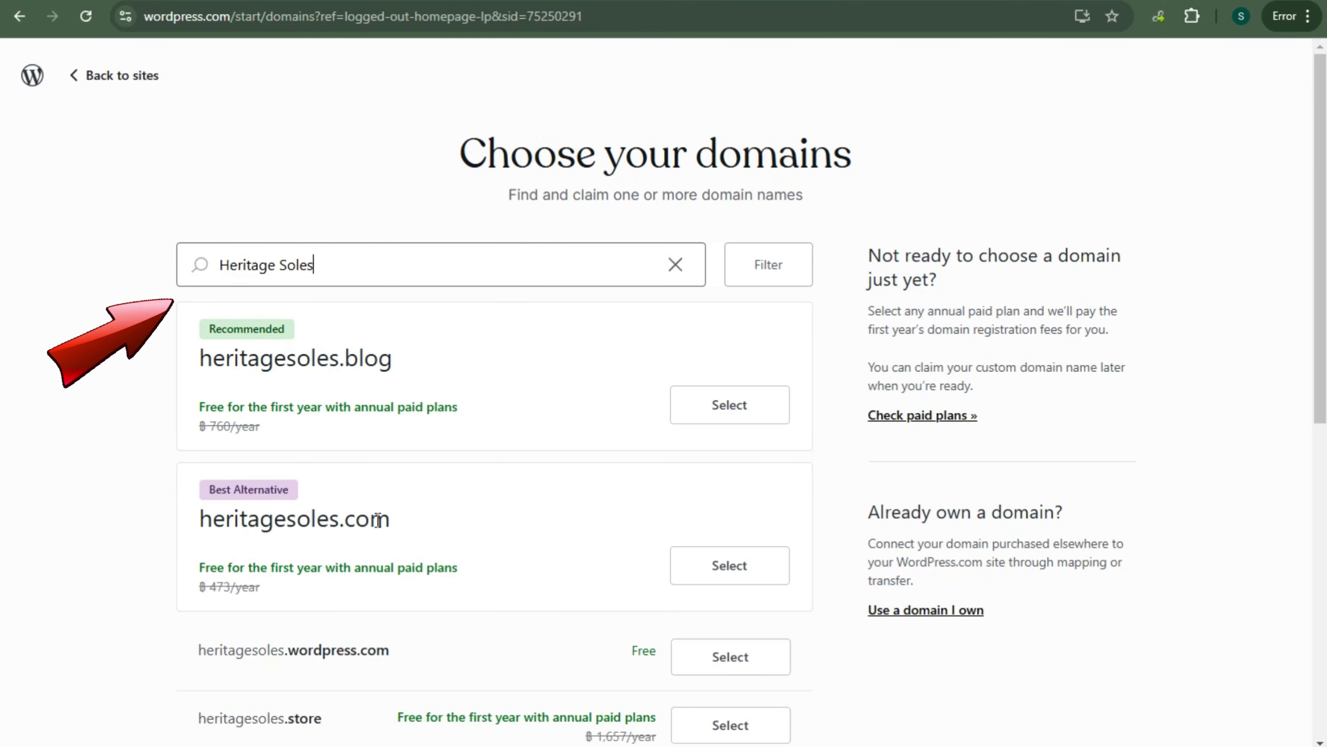
{"action": "scroll", "coordinate": [397, 524], "scroll_direction": "down", "scroll_amount": 3}
{"action": "scroll", "coordinate": [441, 570], "scroll_direction": "down", "scroll_amount": 6}
{"action": "scroll", "coordinate": [442, 565], "scroll_direction": "up", "scroll_amount": 9}
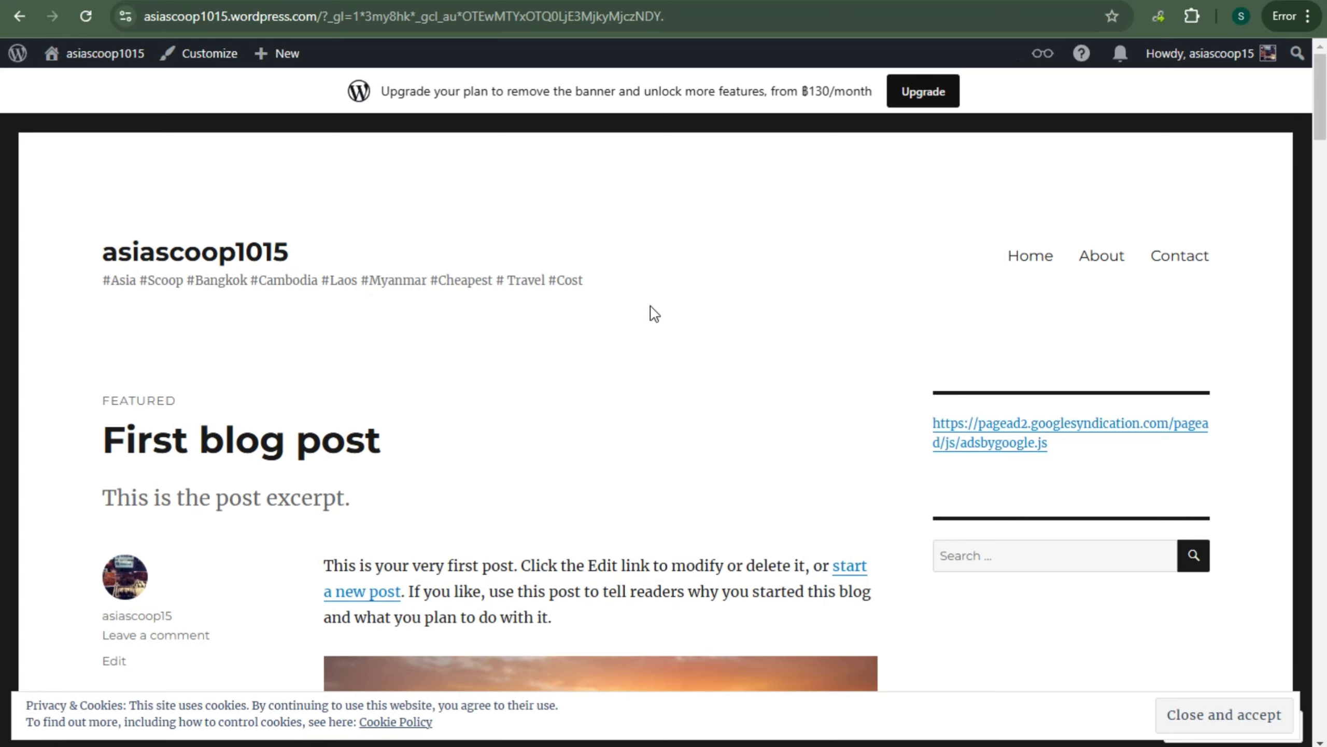
Go from the existing blog to the overview of all sites and start adding a new site.
{"action": "left_click", "coordinate": [18, 56]}
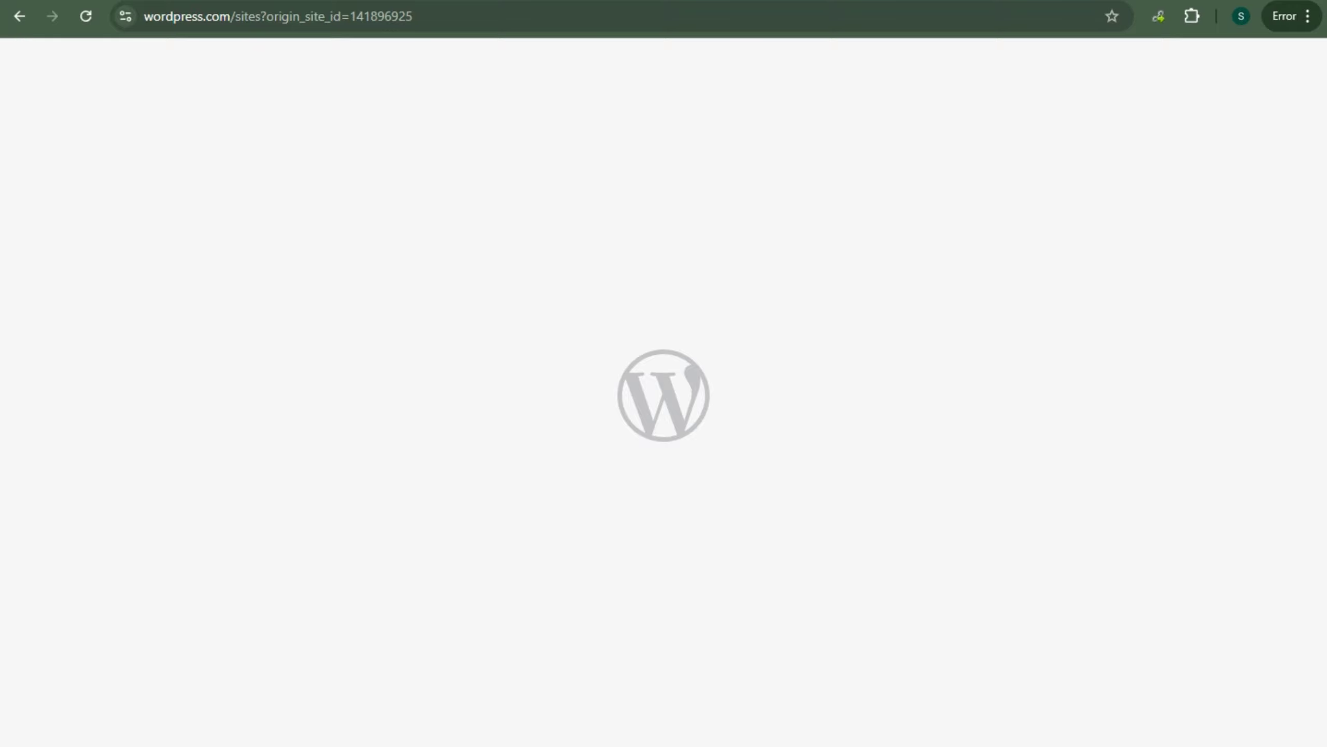
{"action": "mouse_move", "coordinate": [68, 55]}
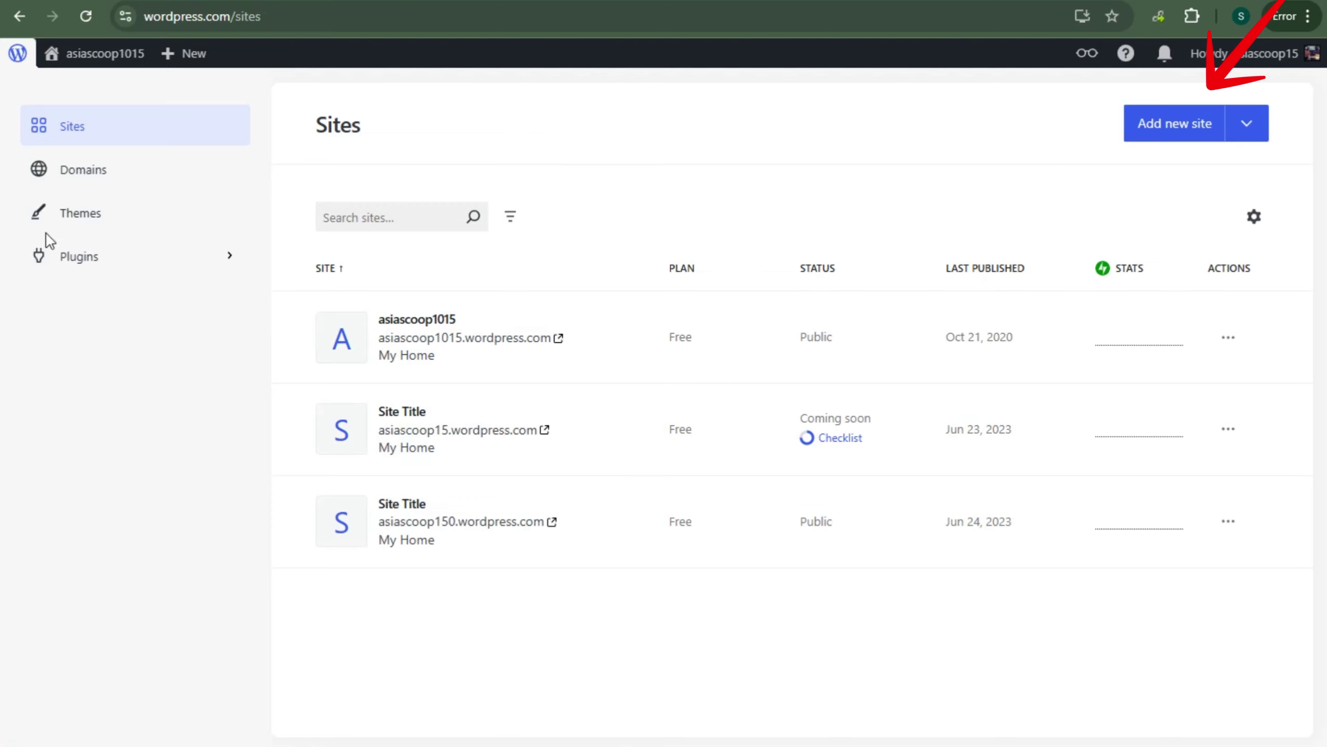
{"action": "left_click", "coordinate": [1155, 131]}
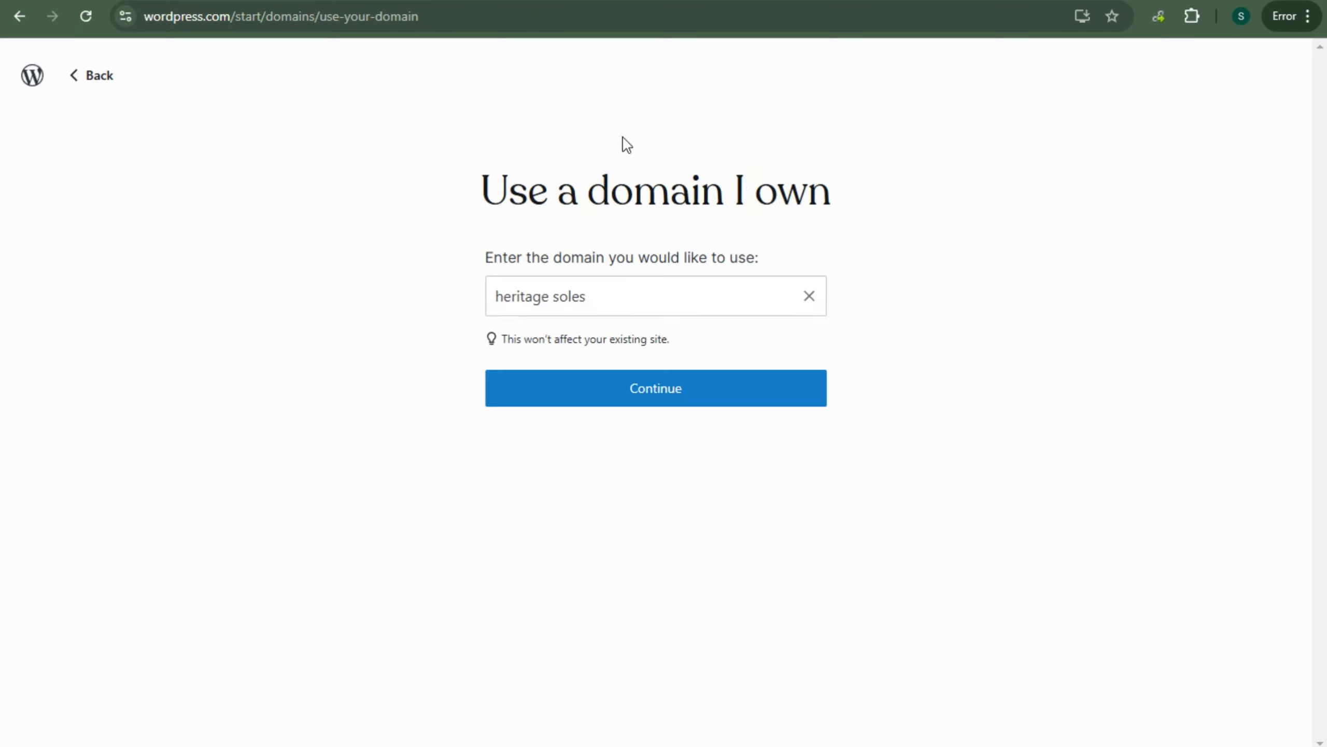
Submit "heritage soles" as the owned domain and set the site's goal to Promote myself or business.
{"action": "left_click", "coordinate": [600, 394]}
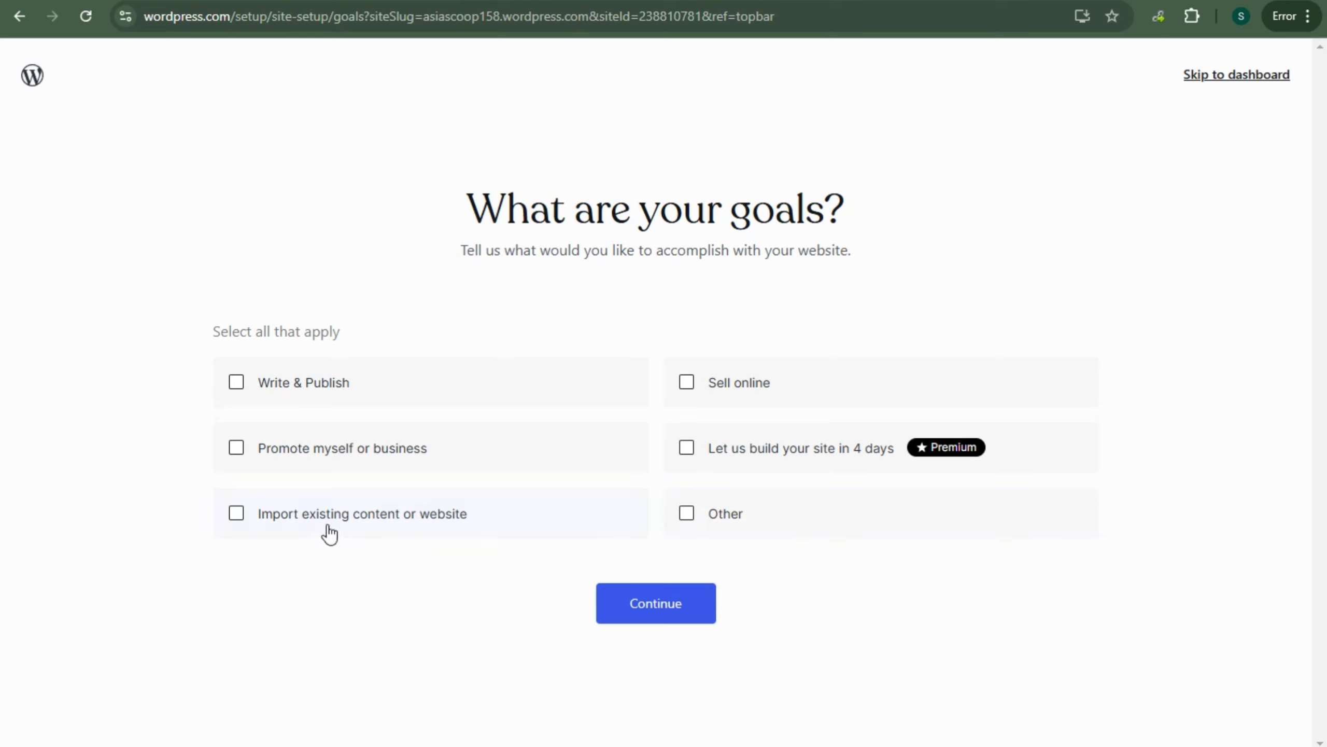
{"action": "left_click", "coordinate": [238, 449]}
{"action": "left_click", "coordinate": [671, 590]}
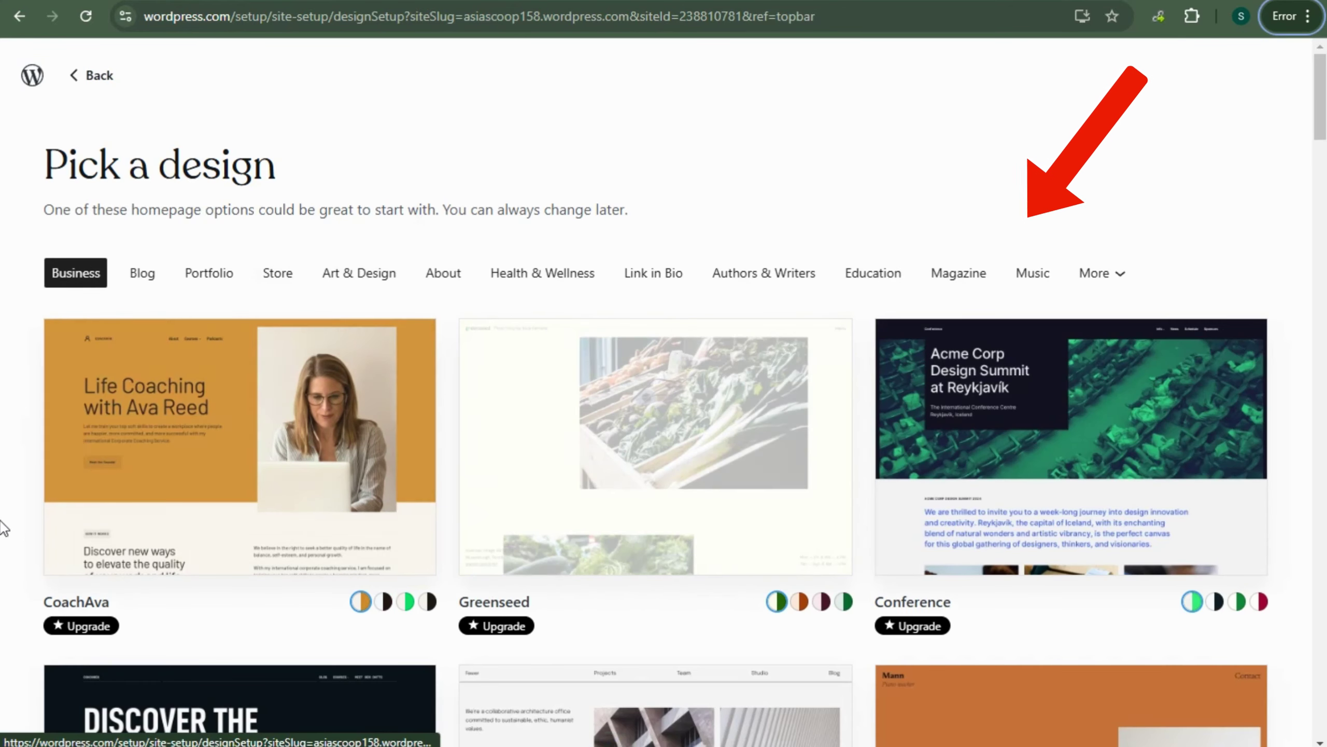
Examine the homepage designs in the Business category and the other categories from Blog through Music.
{"action": "scroll", "coordinate": [825, 506], "scroll_direction": "down", "scroll_amount": 5}
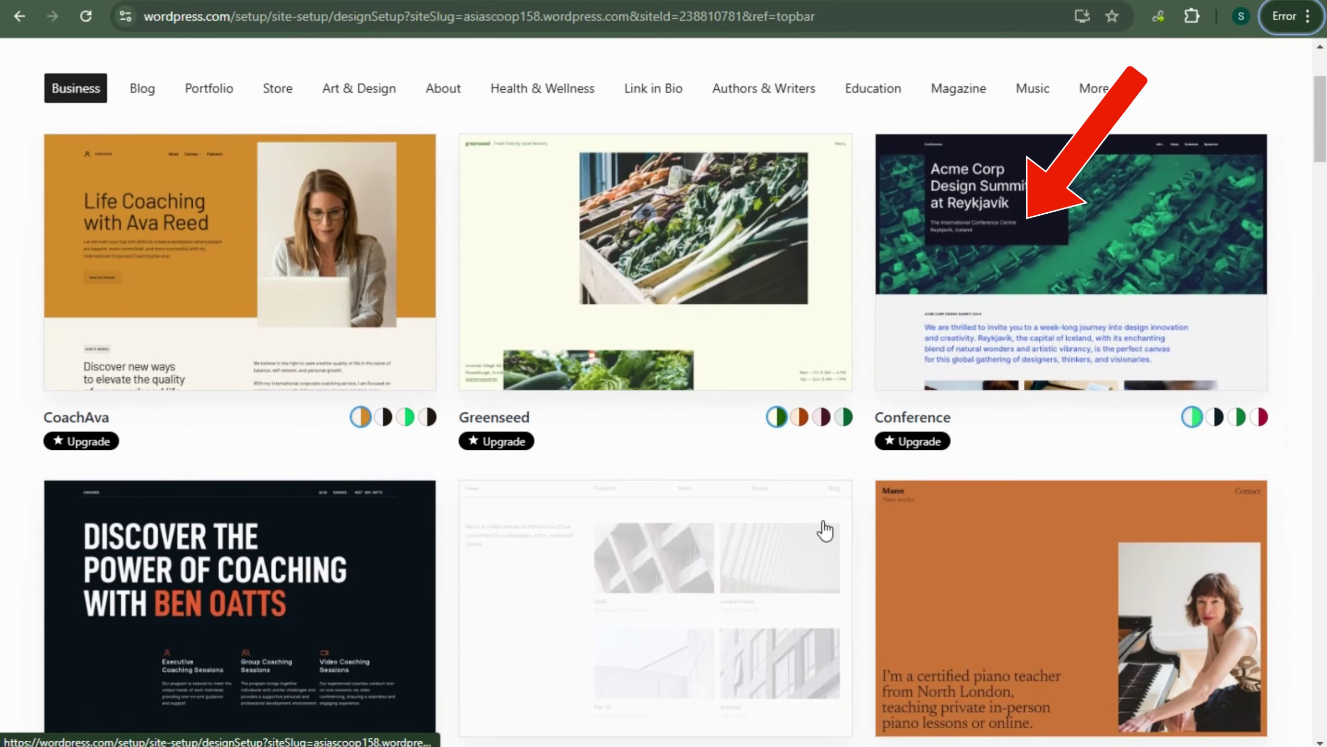
{"action": "scroll", "coordinate": [510, 498], "scroll_direction": "down", "scroll_amount": 4}
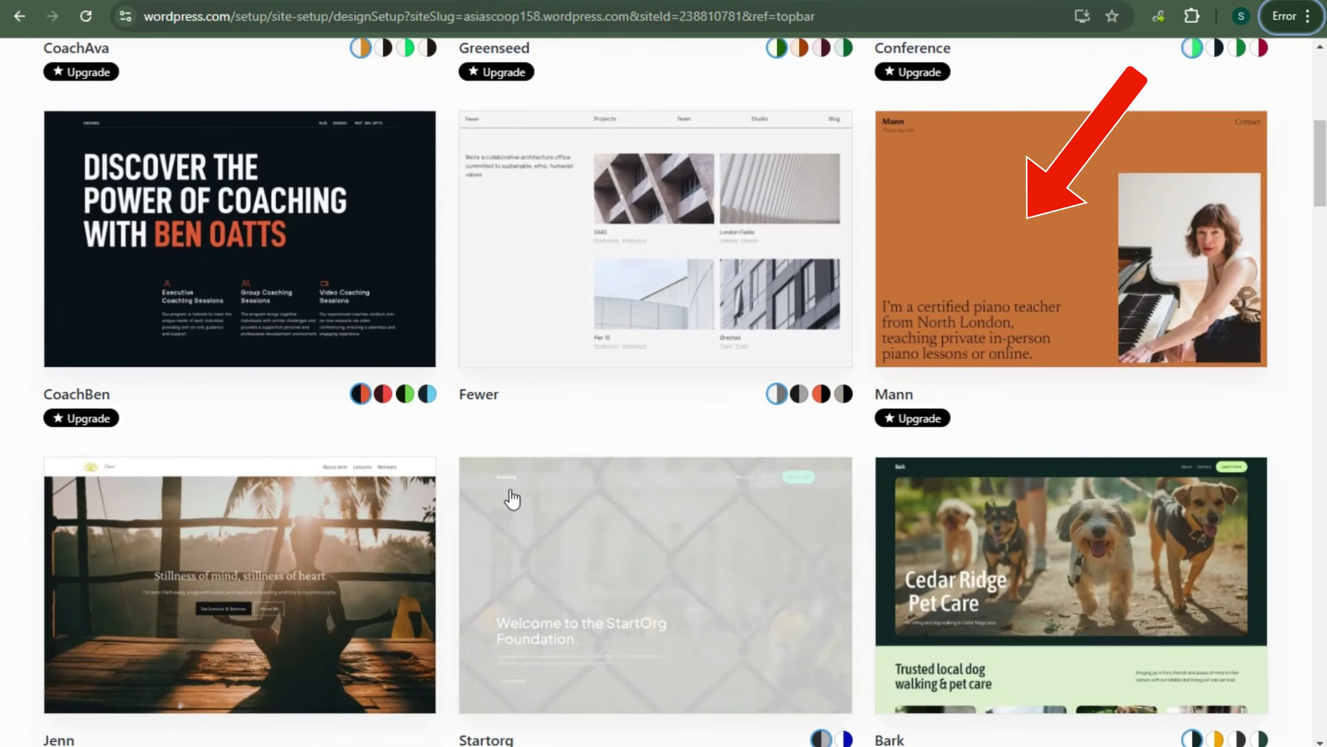
{"action": "scroll", "coordinate": [379, 436], "scroll_direction": "up", "scroll_amount": 9}
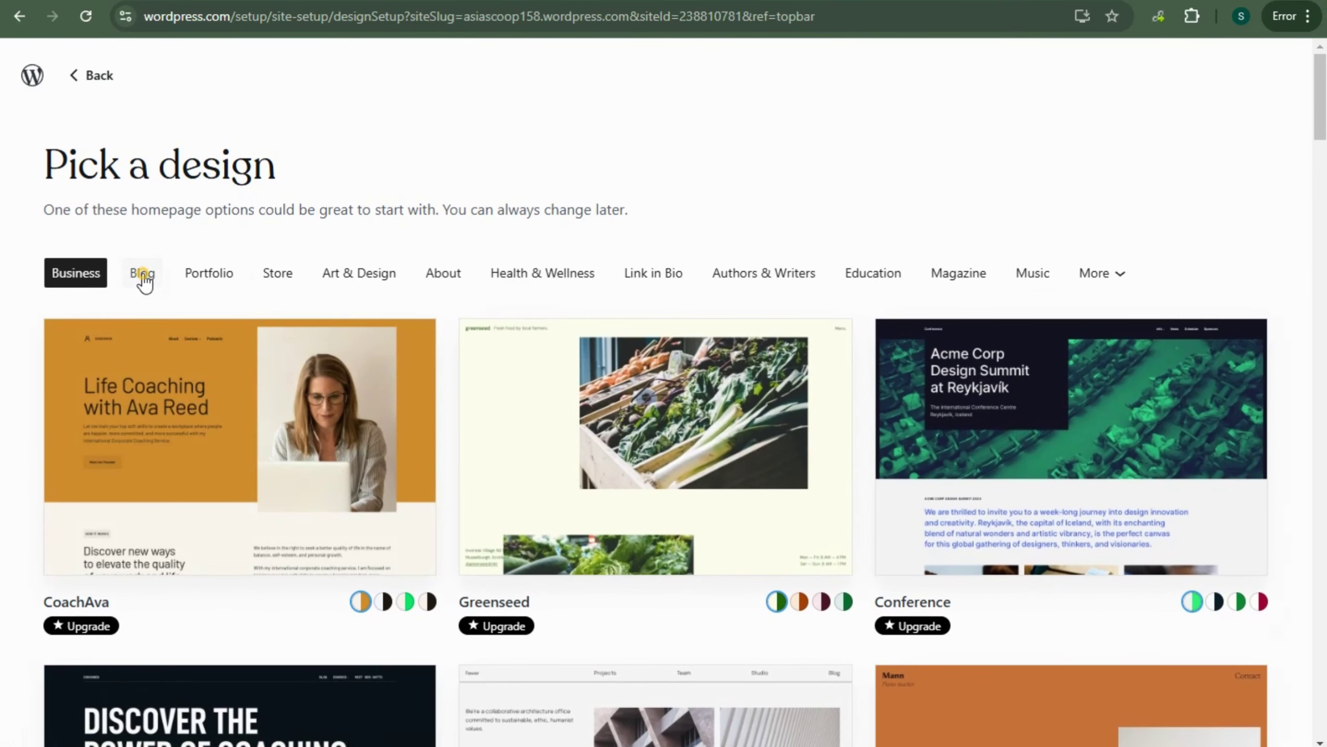
{"action": "left_click", "coordinate": [143, 277]}
{"action": "left_click", "coordinate": [212, 283]}
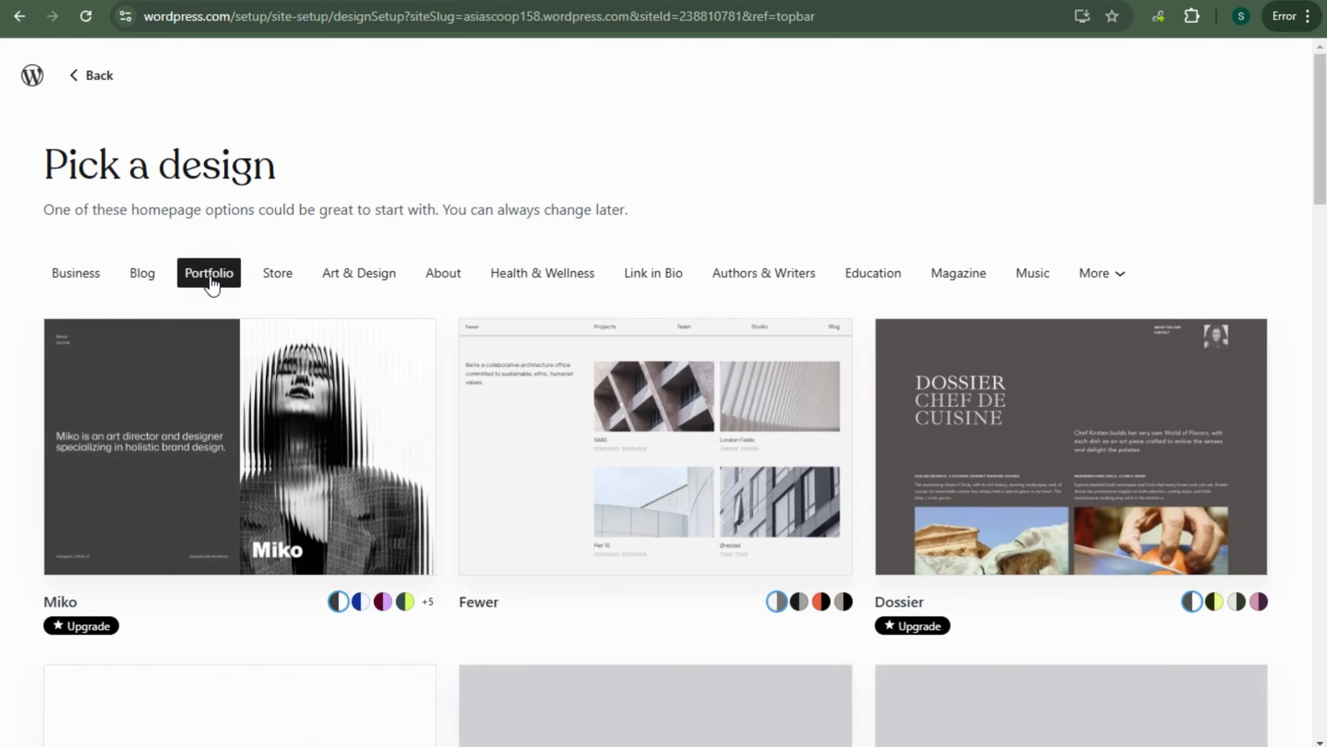
{"action": "left_click", "coordinate": [273, 282]}
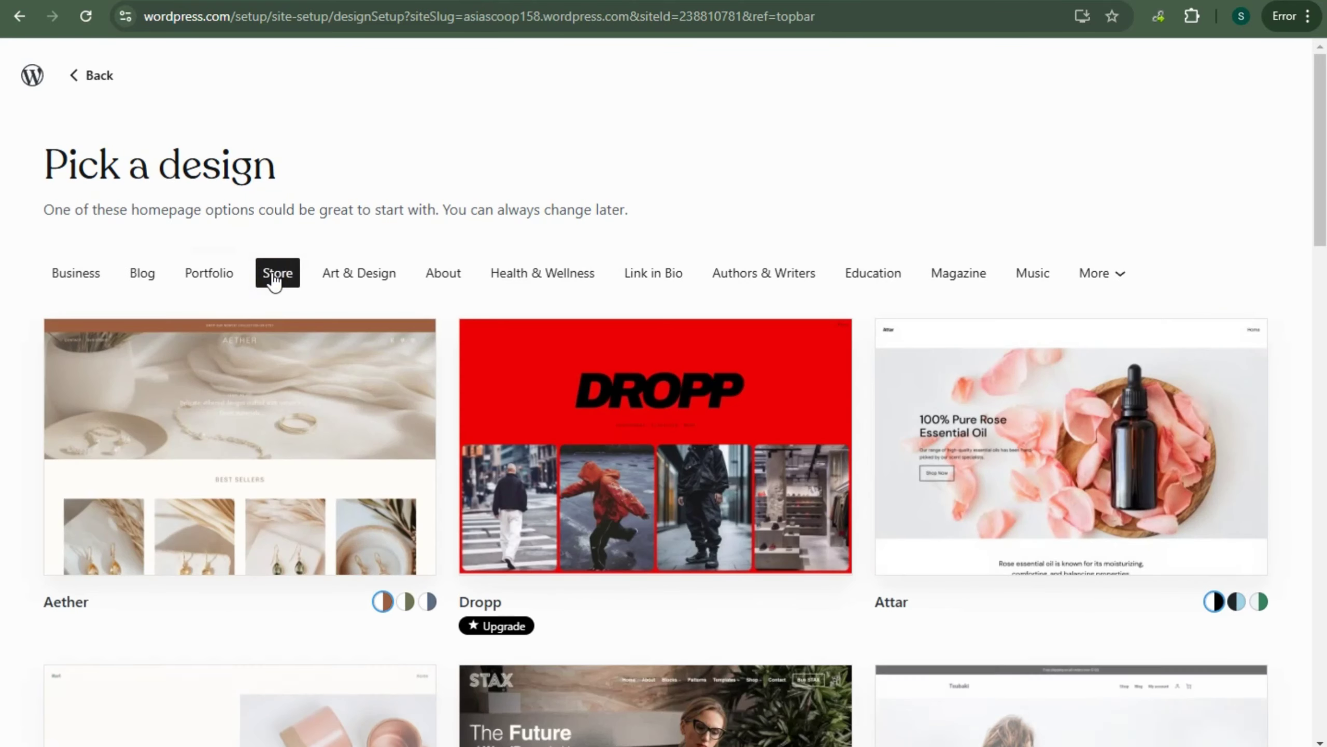
{"action": "left_click", "coordinate": [377, 284]}
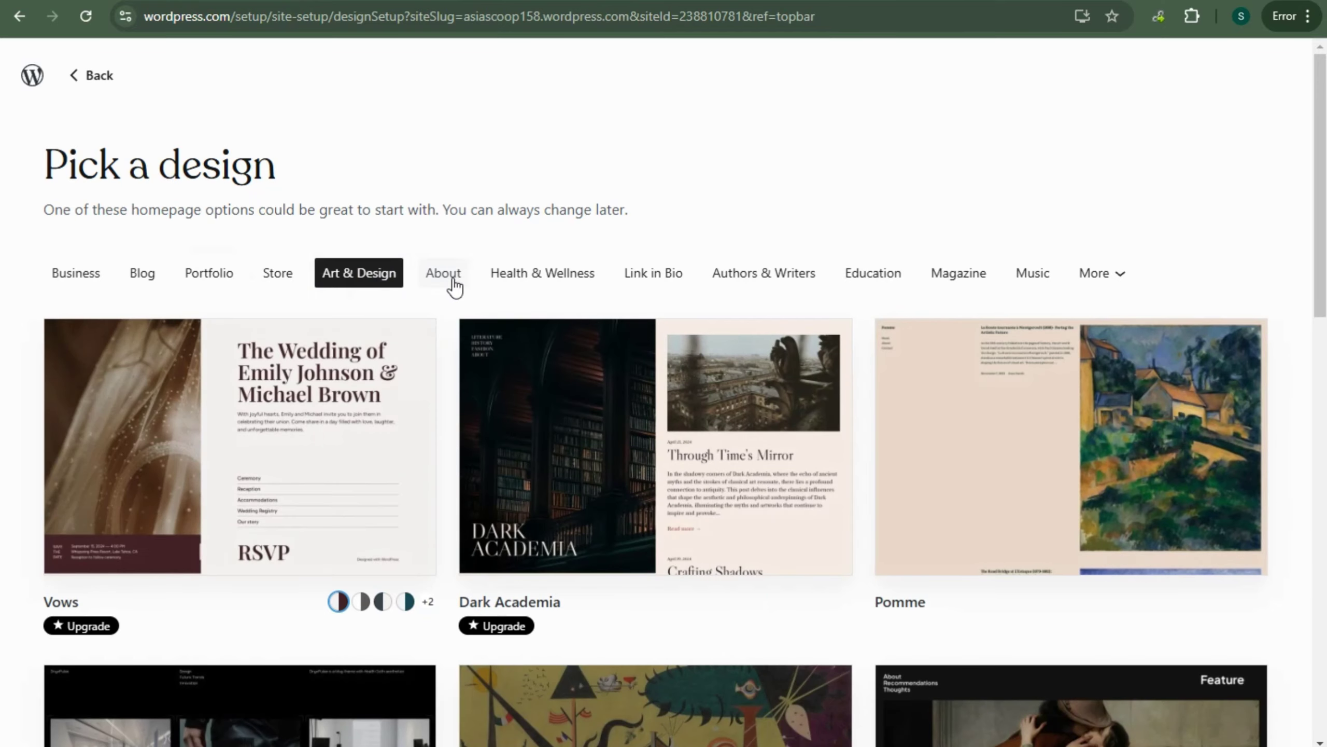
{"action": "left_click", "coordinate": [454, 285]}
{"action": "left_click", "coordinate": [590, 288]}
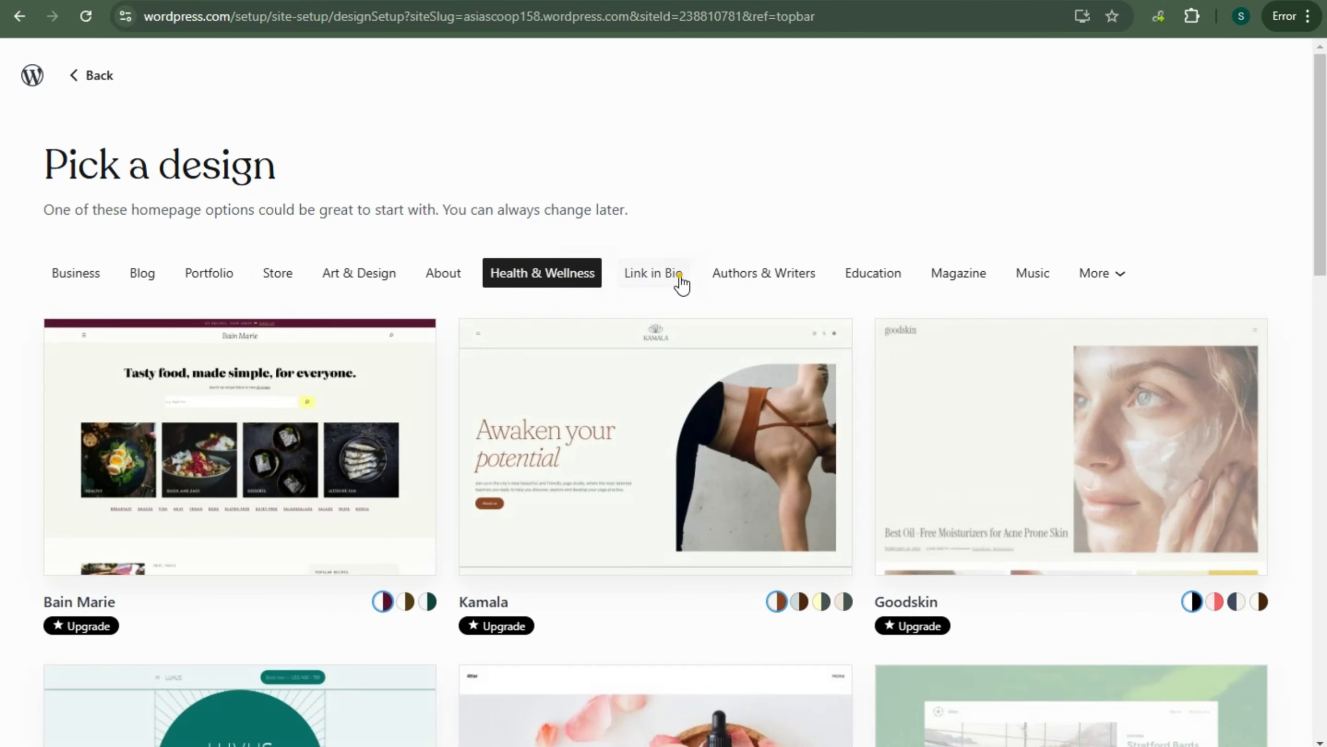
{"action": "left_click", "coordinate": [681, 286]}
{"action": "left_click", "coordinate": [792, 280]}
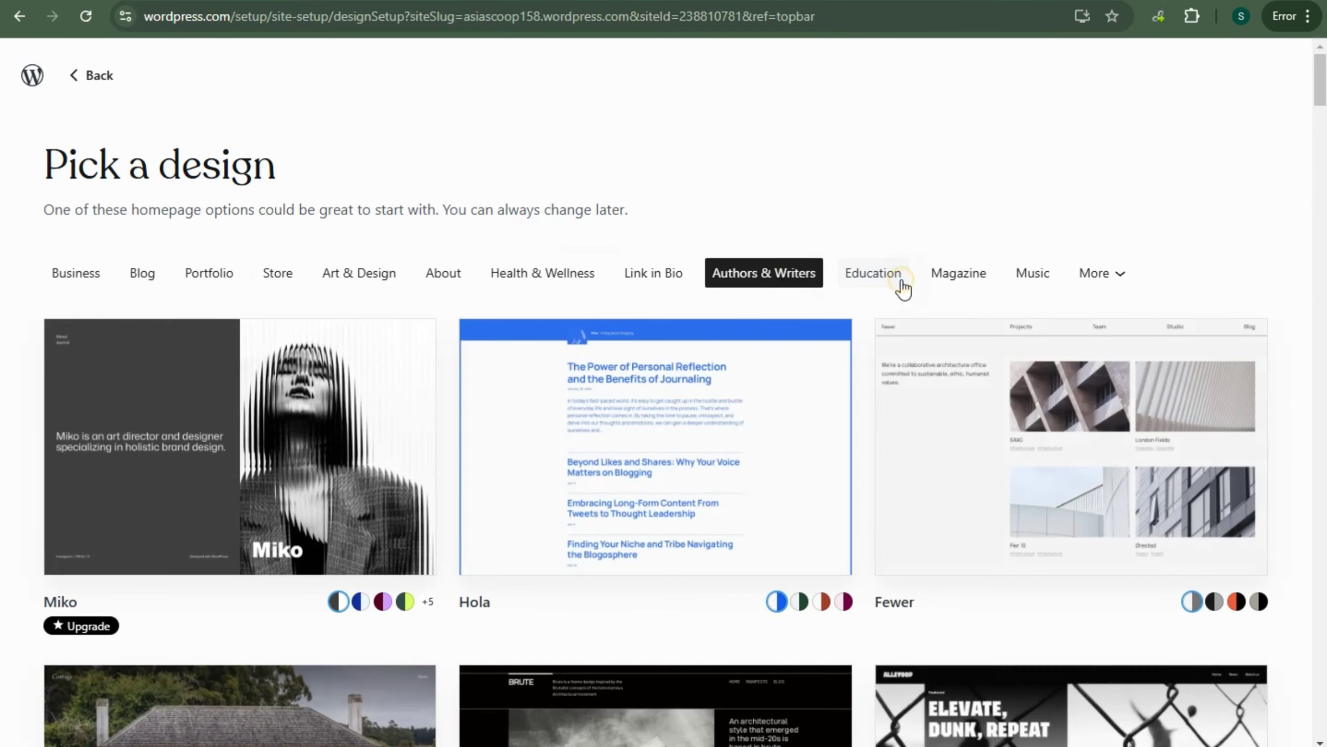
{"action": "left_click", "coordinate": [891, 281]}
{"action": "left_click", "coordinate": [985, 285]}
{"action": "left_click", "coordinate": [1033, 276]}
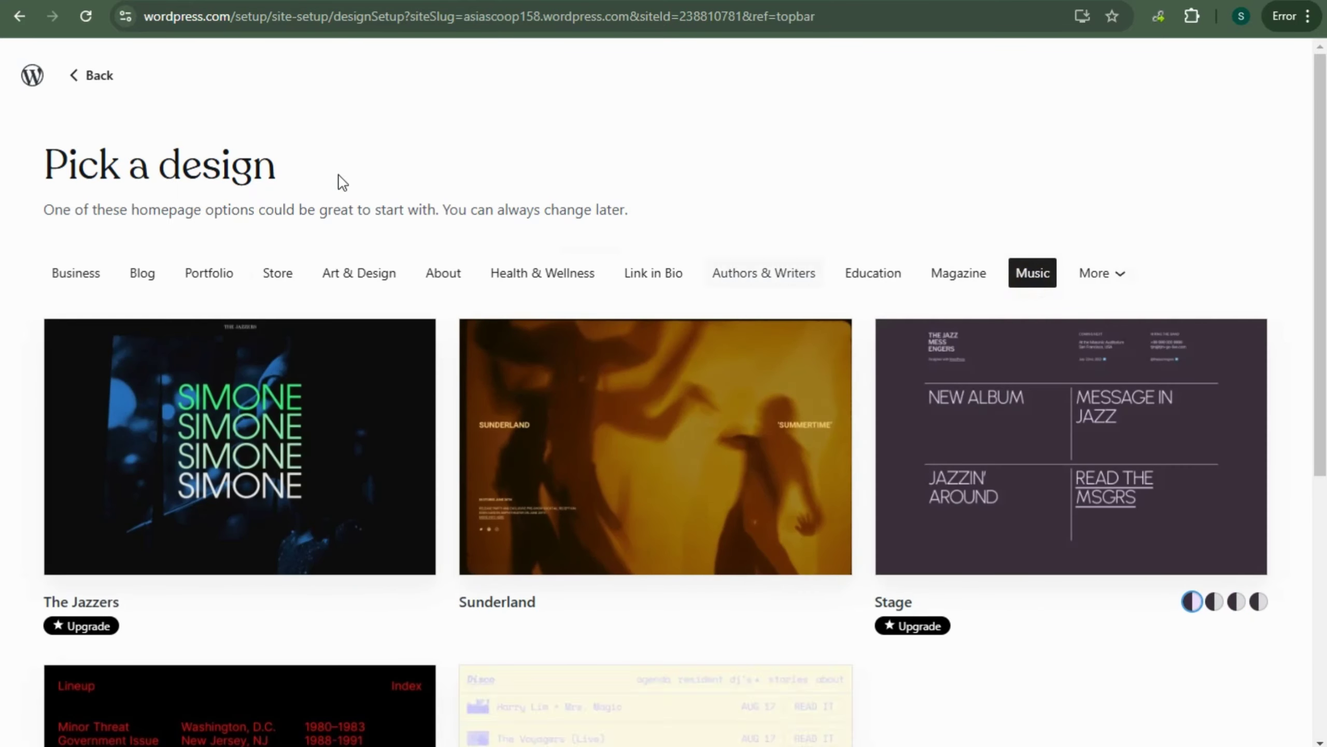
Pick the Grammer One design from the Portfolio category and continue with it for the new site.
{"action": "left_click", "coordinate": [233, 277]}
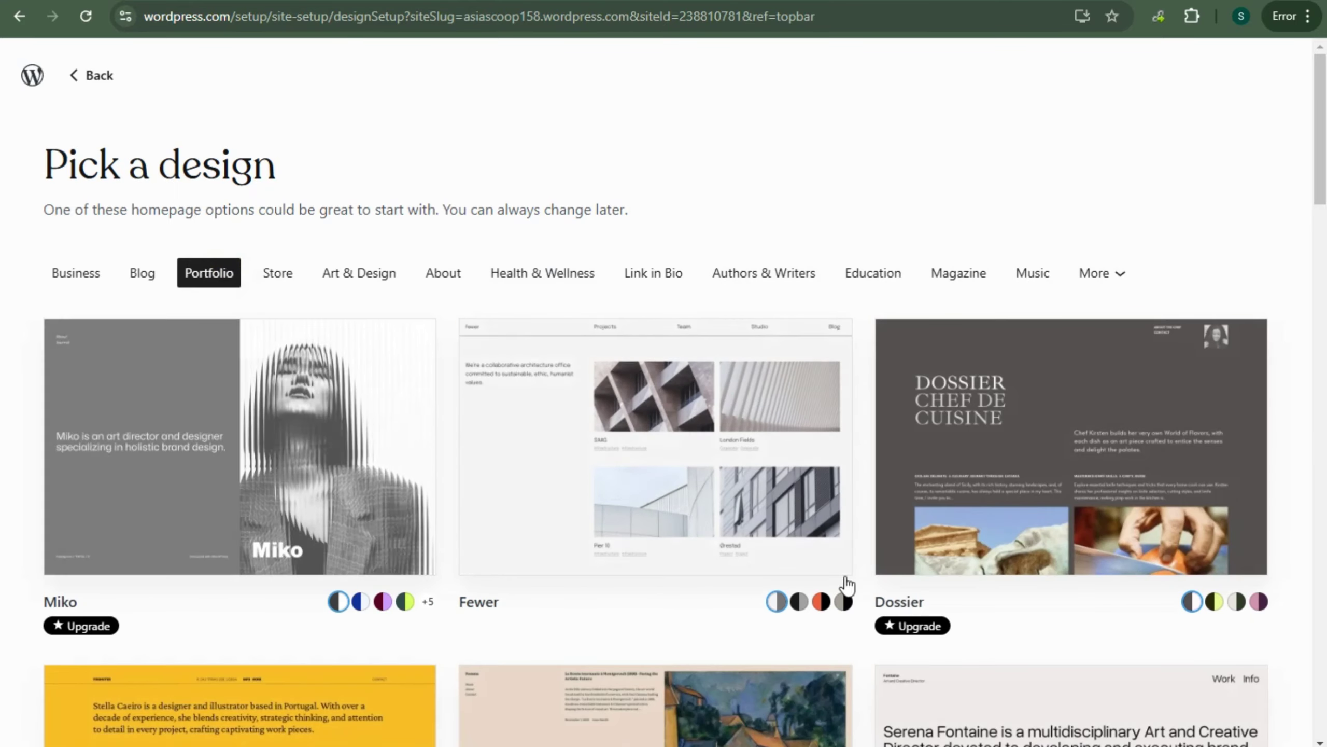
{"action": "scroll", "coordinate": [1041, 580], "scroll_direction": "down", "scroll_amount": 5}
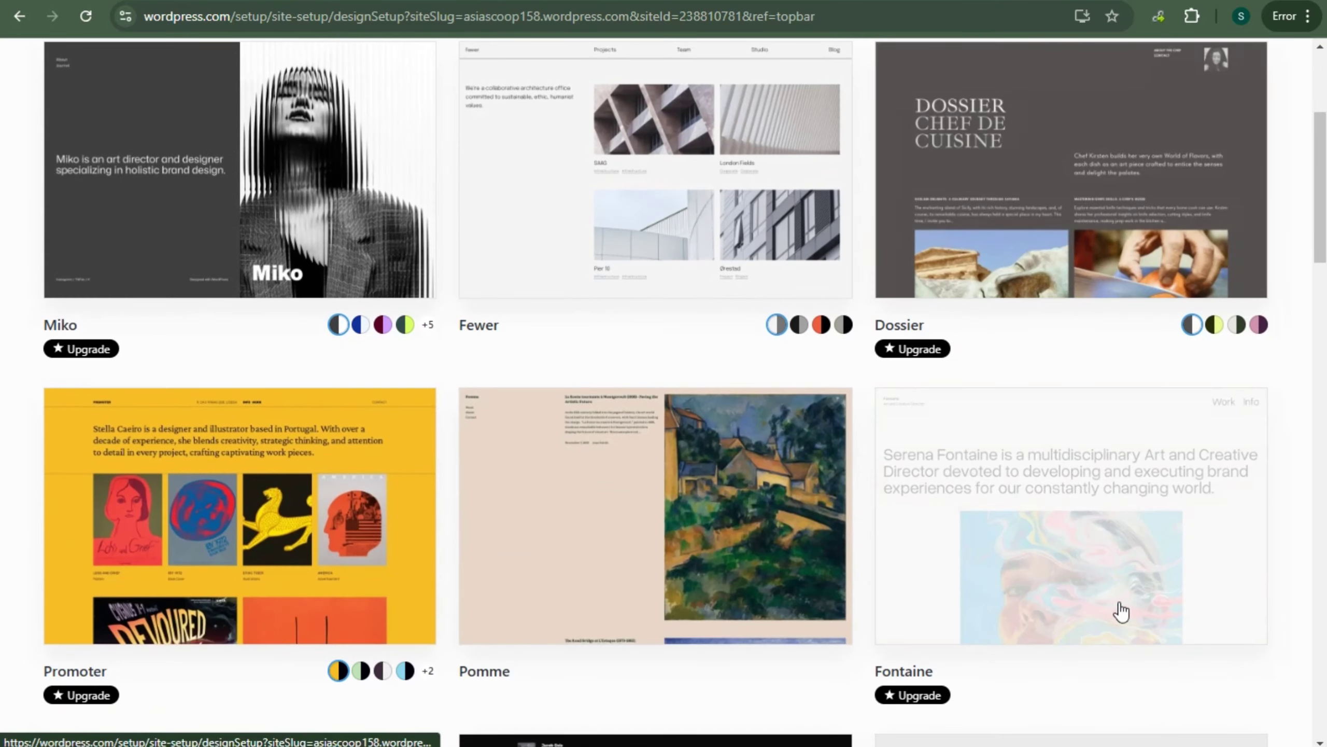
{"action": "scroll", "coordinate": [1121, 611], "scroll_direction": "down", "scroll_amount": 8}
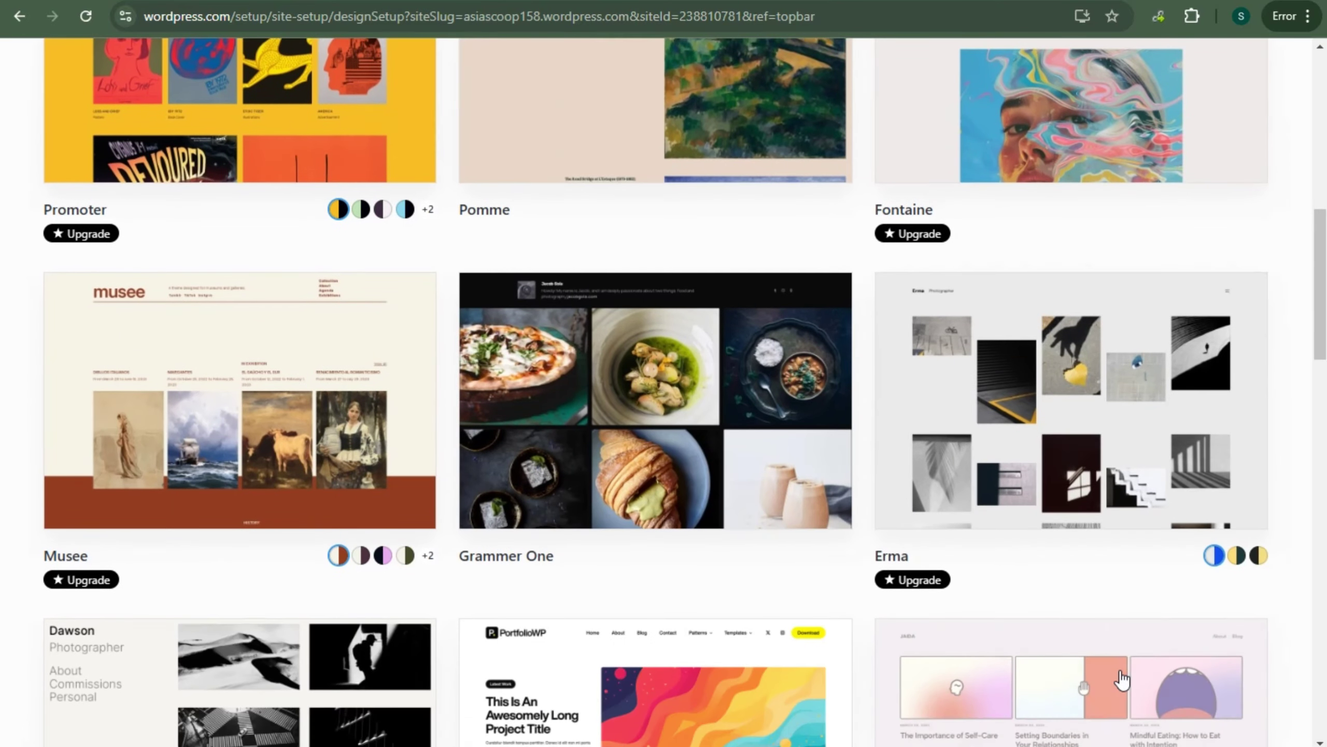
{"action": "scroll", "coordinate": [551, 542], "scroll_direction": "down", "scroll_amount": 5}
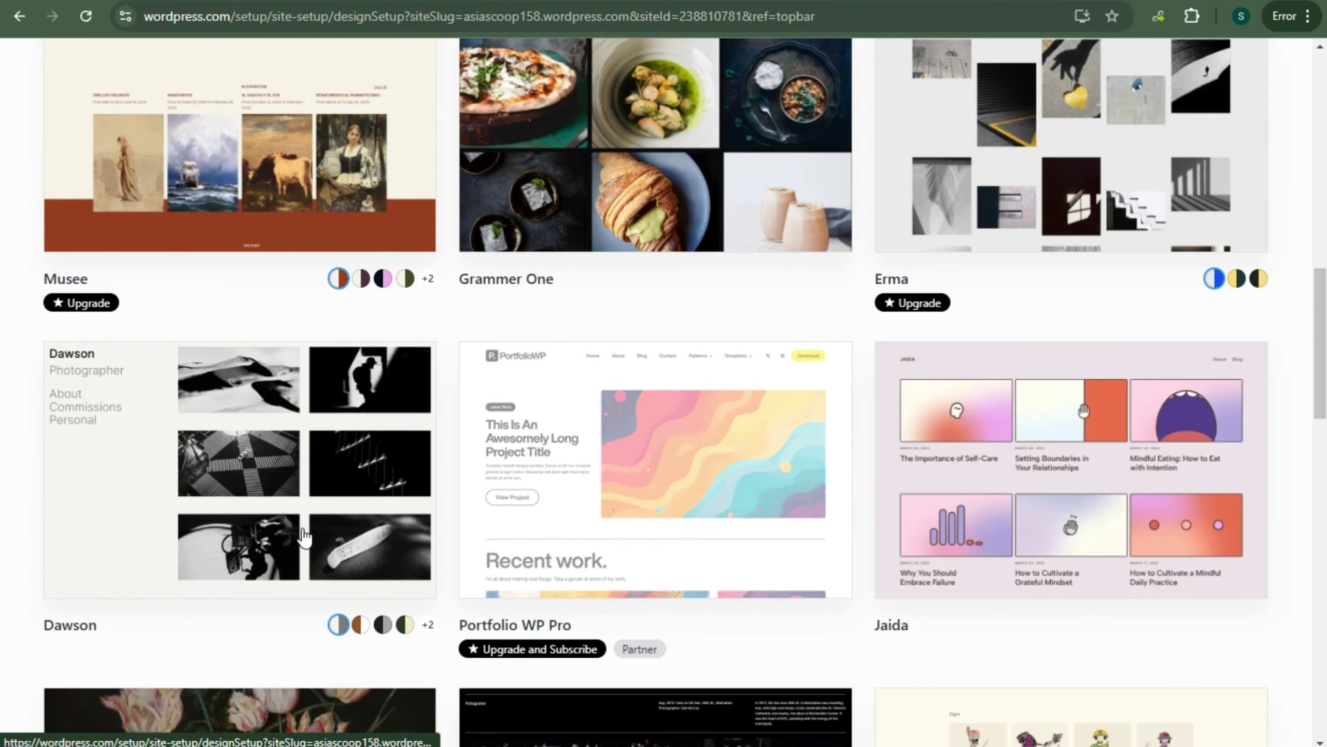
{"action": "scroll", "coordinate": [98, 502], "scroll_direction": "up", "scroll_amount": 5}
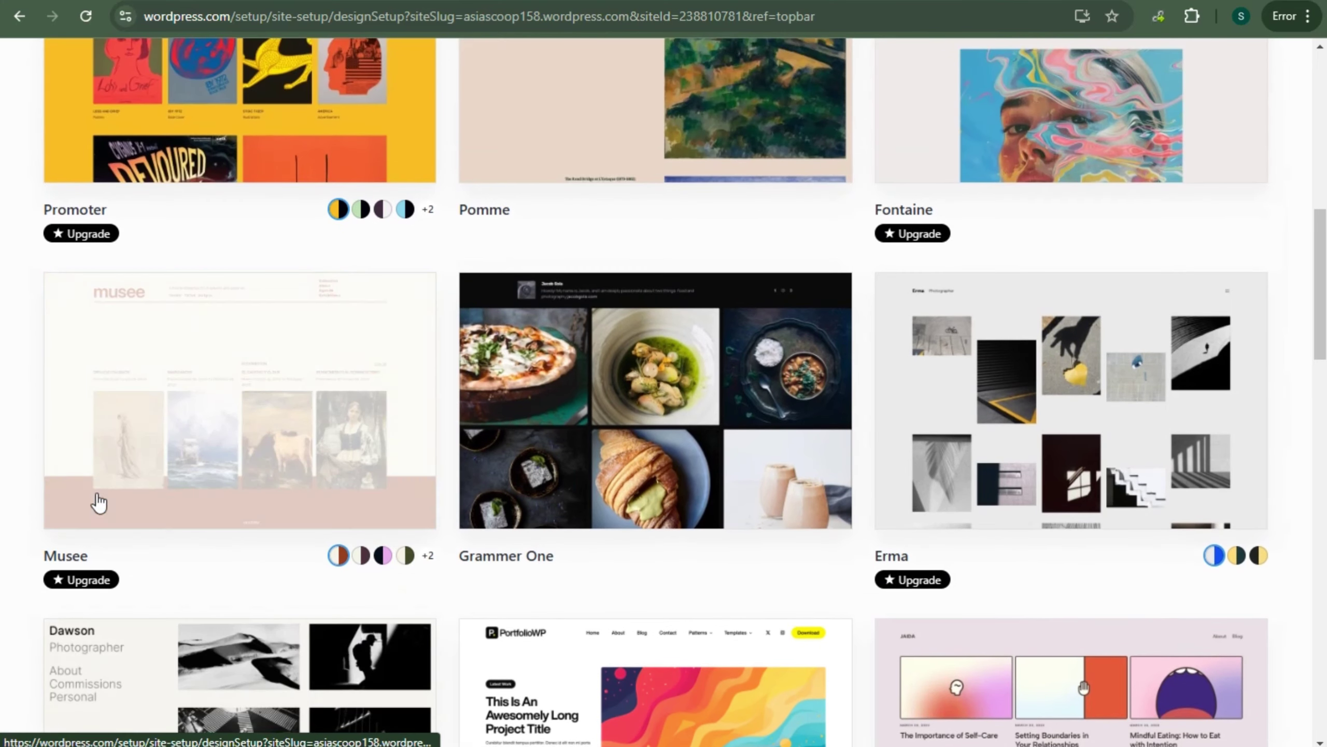
{"action": "scroll", "coordinate": [884, 647], "scroll_direction": "down", "scroll_amount": 16}
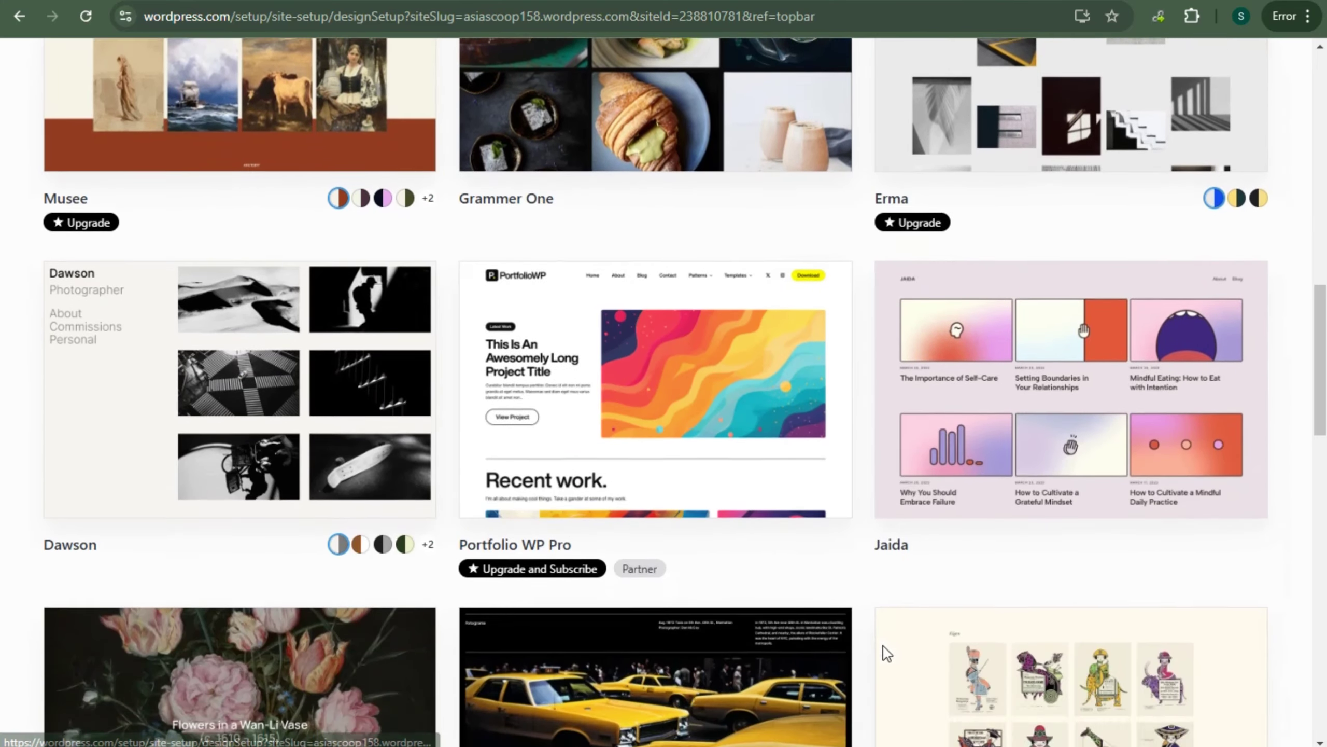
{"action": "scroll", "coordinate": [777, 606], "scroll_direction": "up", "scroll_amount": 12}
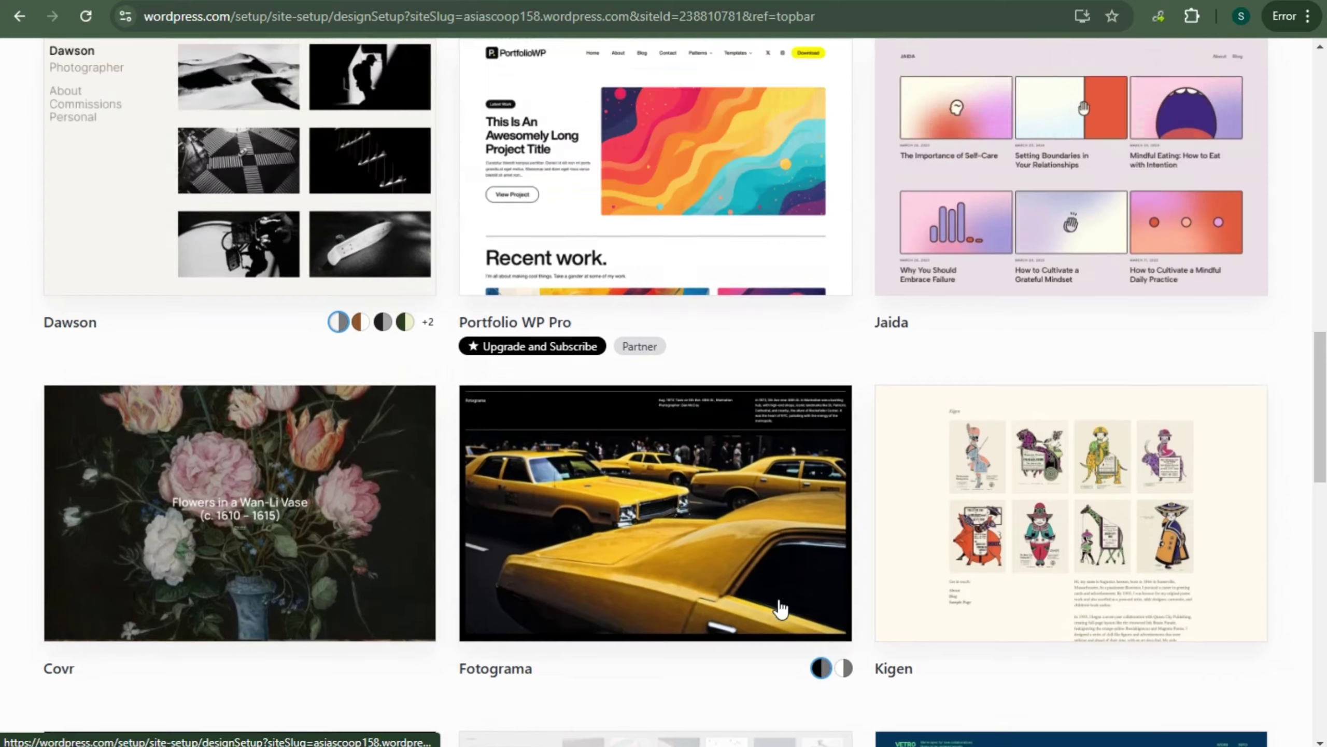
{"action": "scroll", "coordinate": [679, 288], "scroll_direction": "up", "scroll_amount": 2}
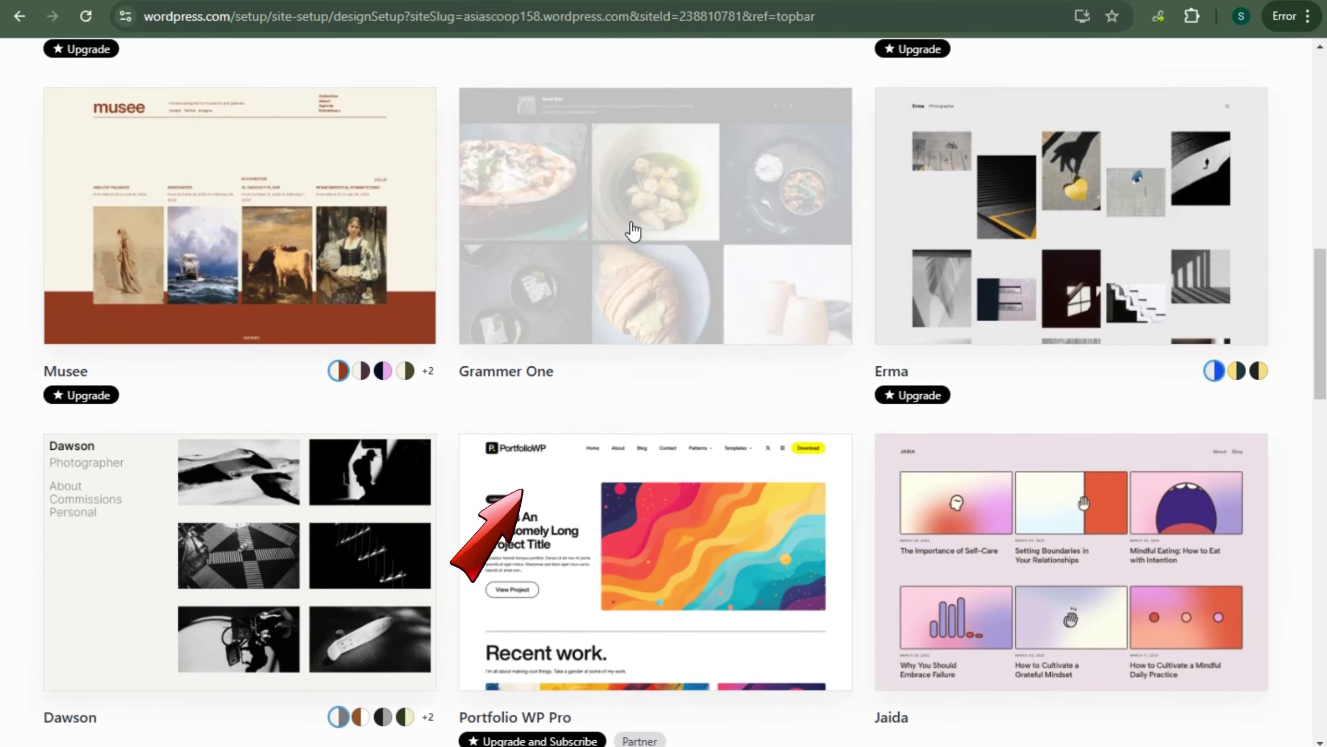
{"action": "scroll", "coordinate": [691, 288], "scroll_direction": "up", "scroll_amount": 5}
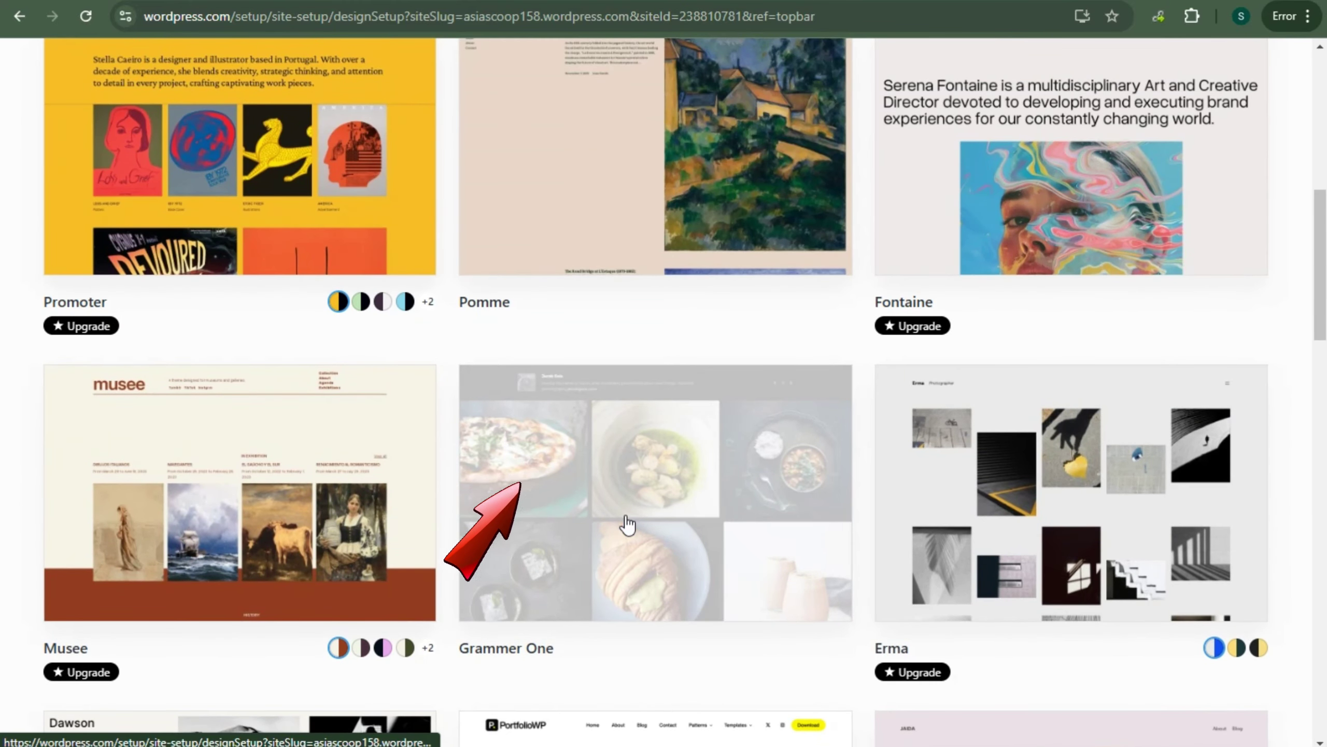
{"action": "left_click", "coordinate": [626, 523]}
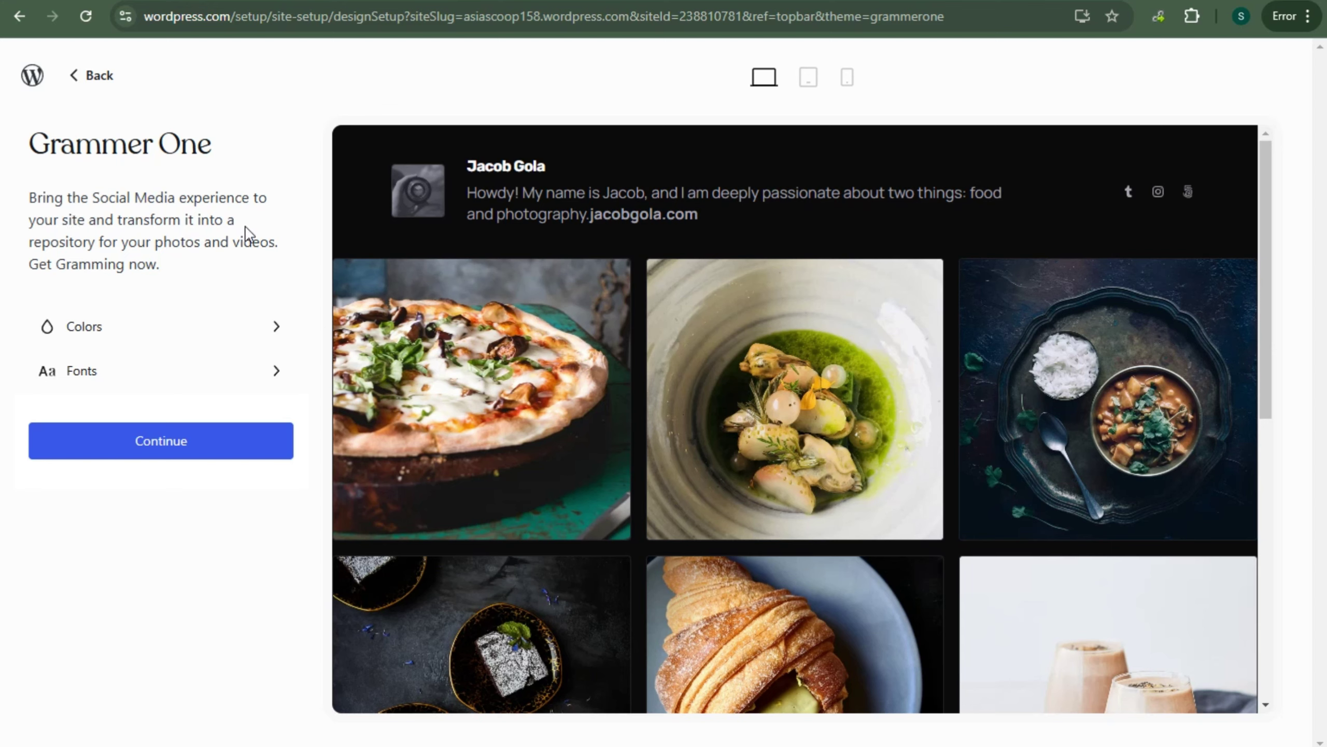
{"action": "left_click", "coordinate": [170, 451]}
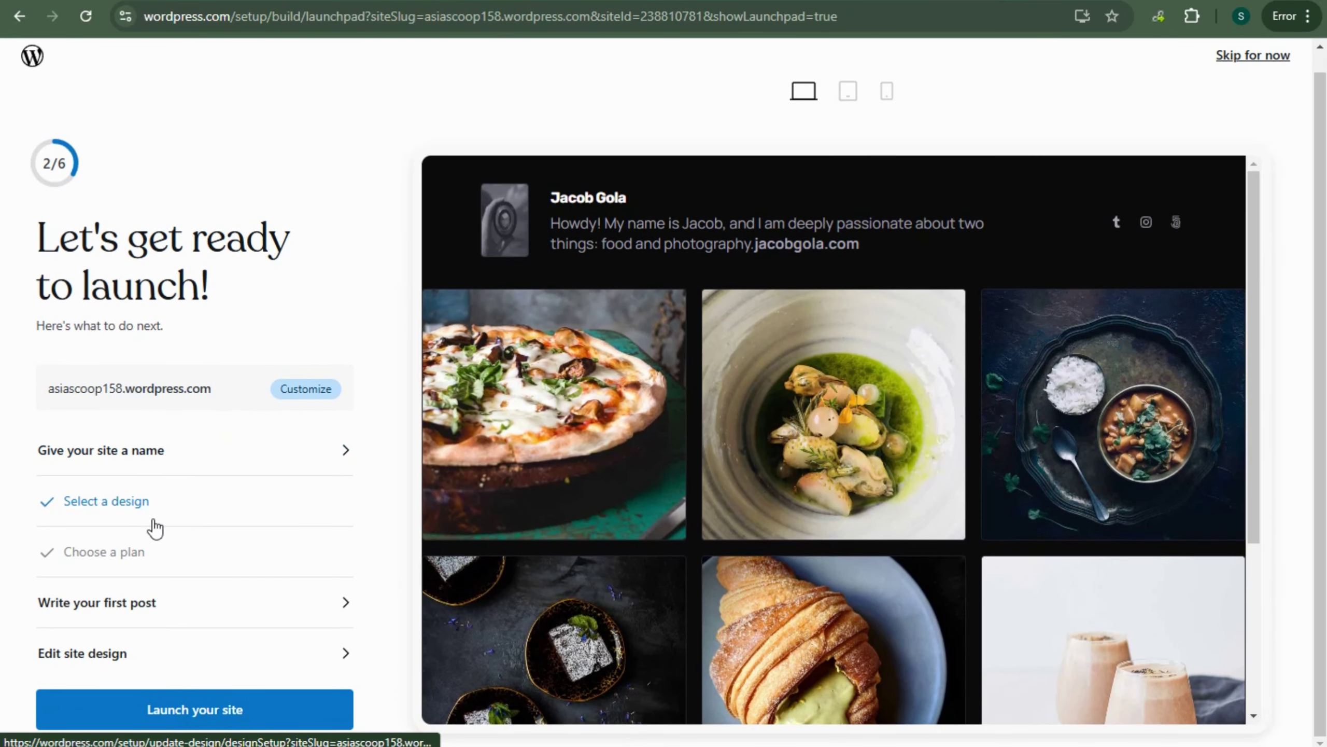
Open the site design for editing and select the header's name heading, intro paragraph and profile image.
{"action": "left_click", "coordinate": [173, 523]}
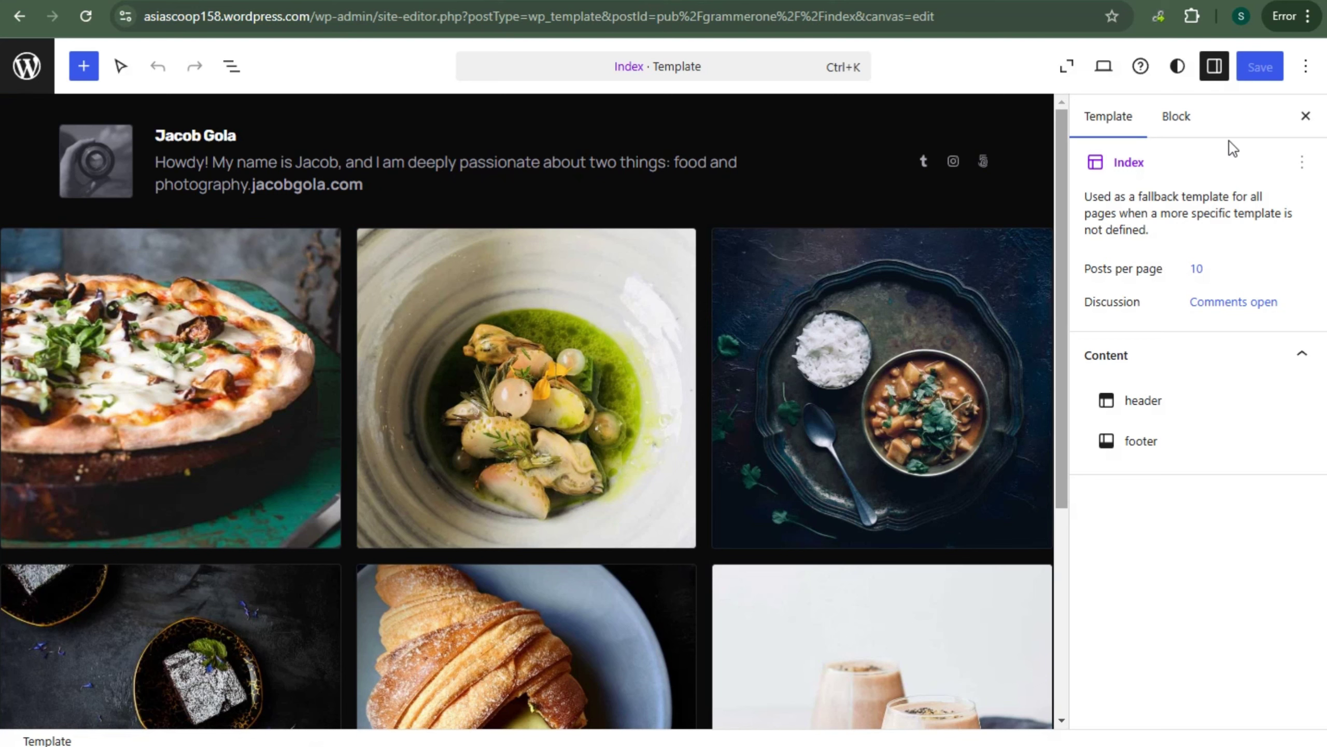
{"action": "left_click", "coordinate": [84, 162]}
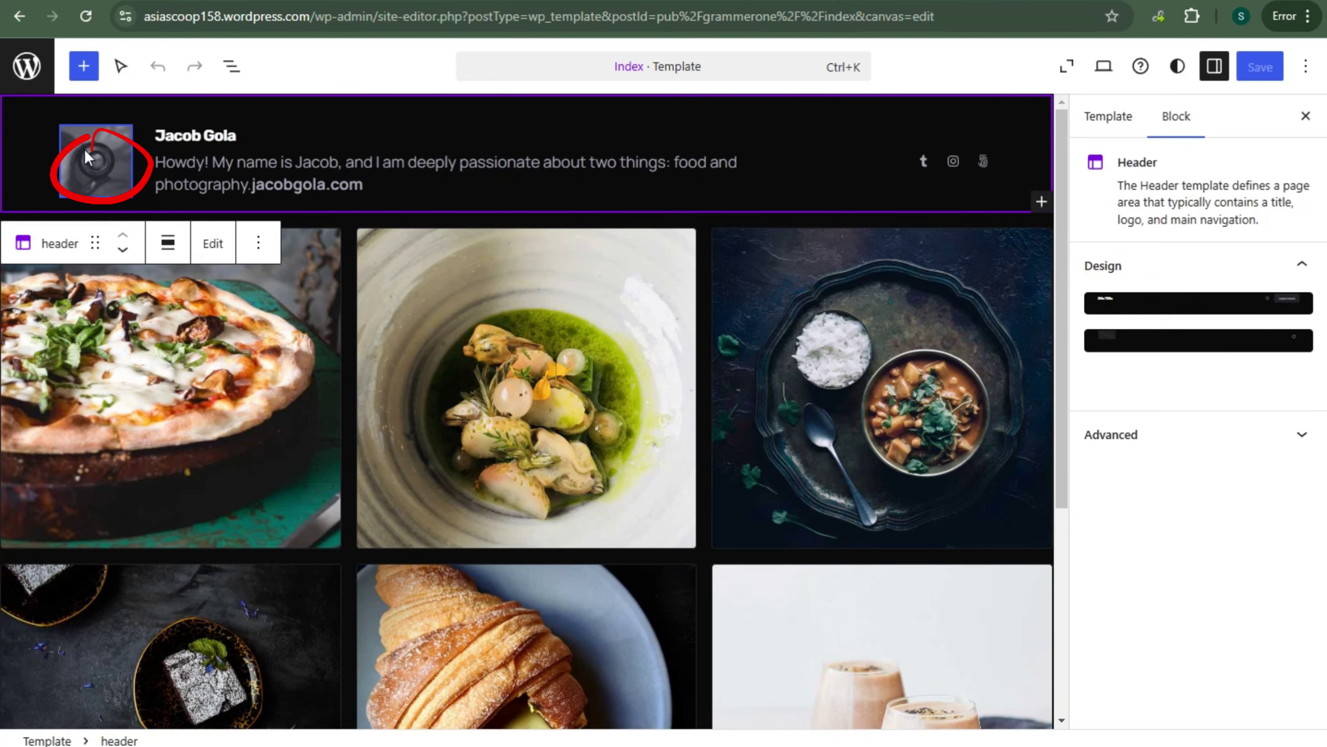
{"action": "left_click", "coordinate": [238, 160]}
{"action": "left_click", "coordinate": [194, 135]}
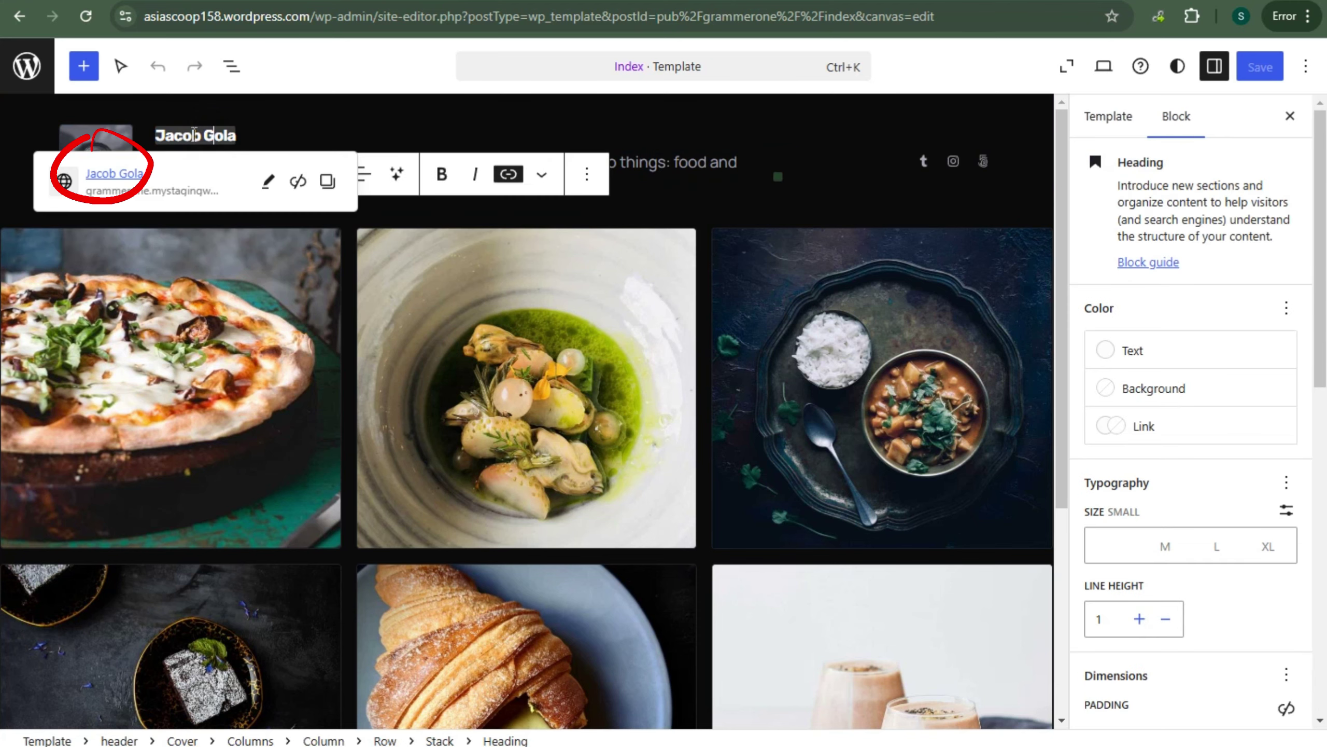
{"action": "left_click", "coordinate": [672, 164]}
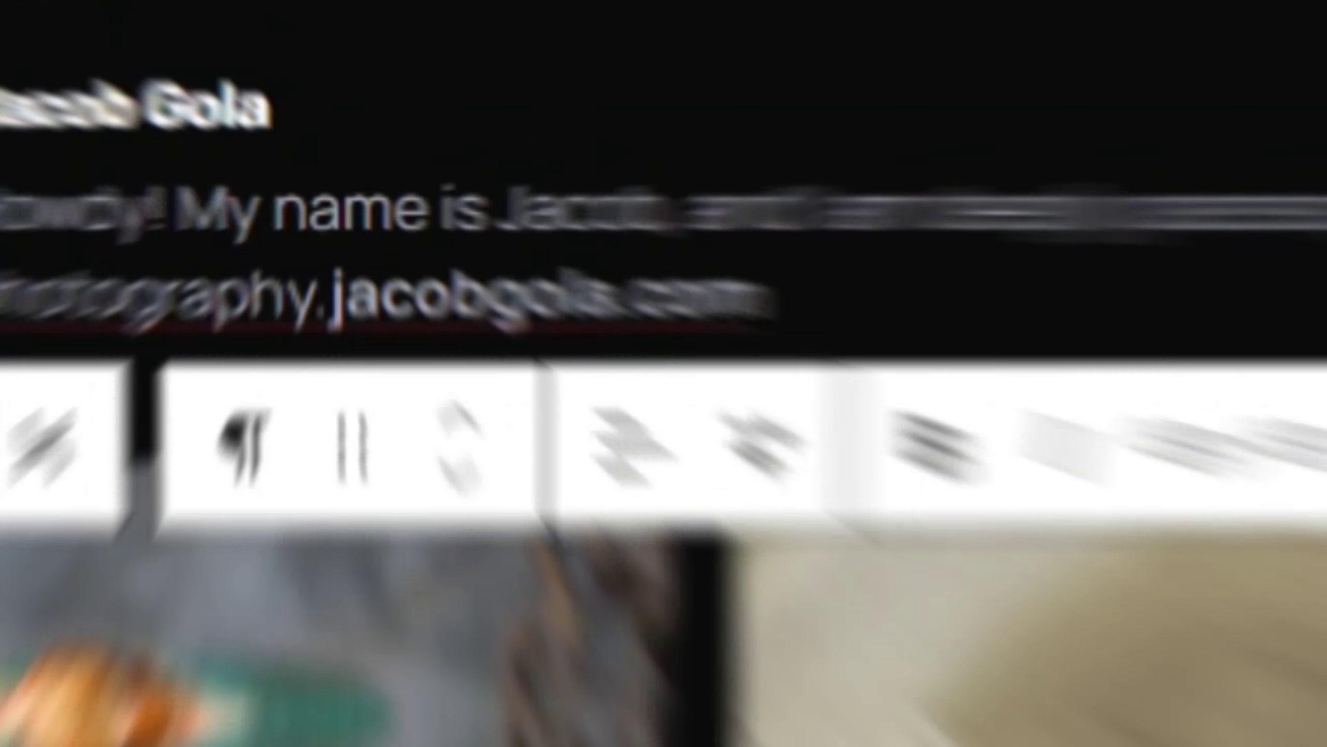
{"action": "left_click", "coordinate": [101, 163]}
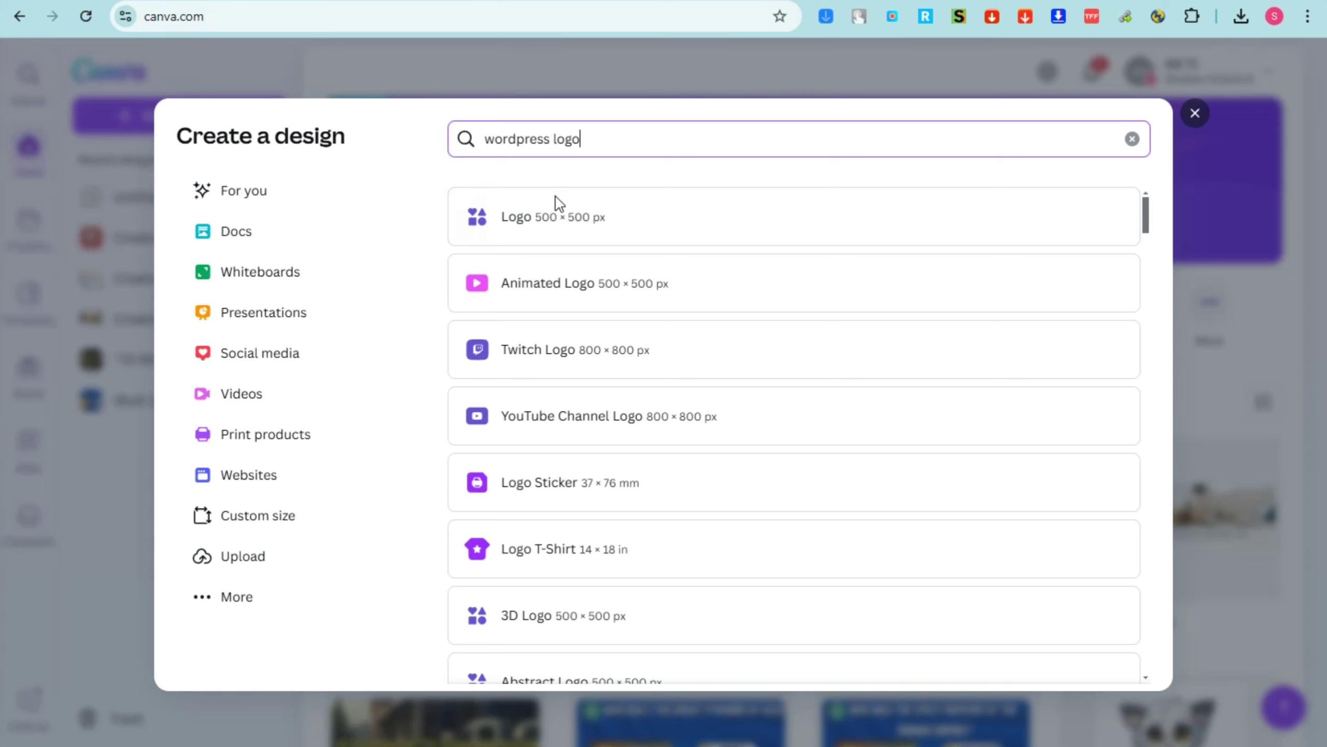
Switch to Canva and create a blank 500 × 500 px Logo design.
{"action": "left_click", "coordinate": [535, 238]}
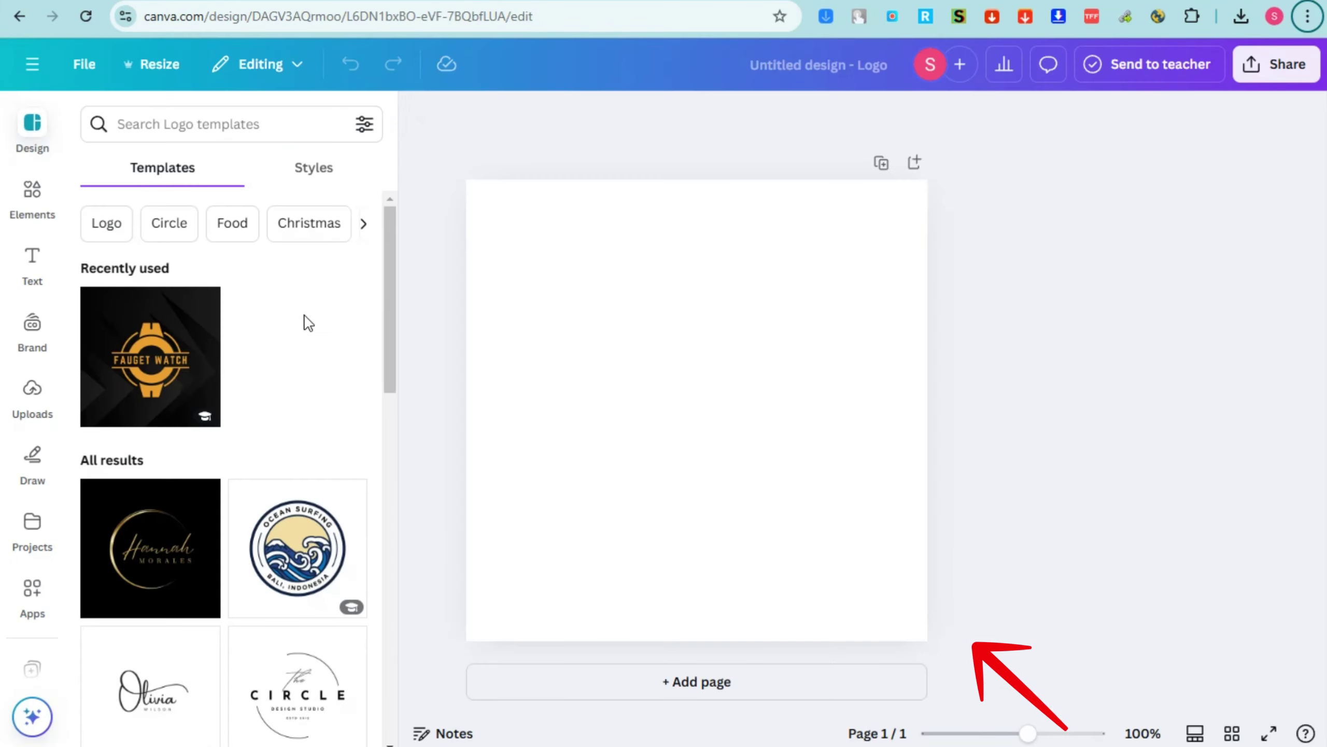
Search the logo templates for "Vintage Logo" and apply the Black and Gold Flat Illustrative Real Estate Agency Logo to the page.
{"action": "scroll", "coordinate": [306, 320], "scroll_direction": "down", "scroll_amount": 6}
{"action": "scroll", "coordinate": [349, 360], "scroll_direction": "down", "scroll_amount": 5}
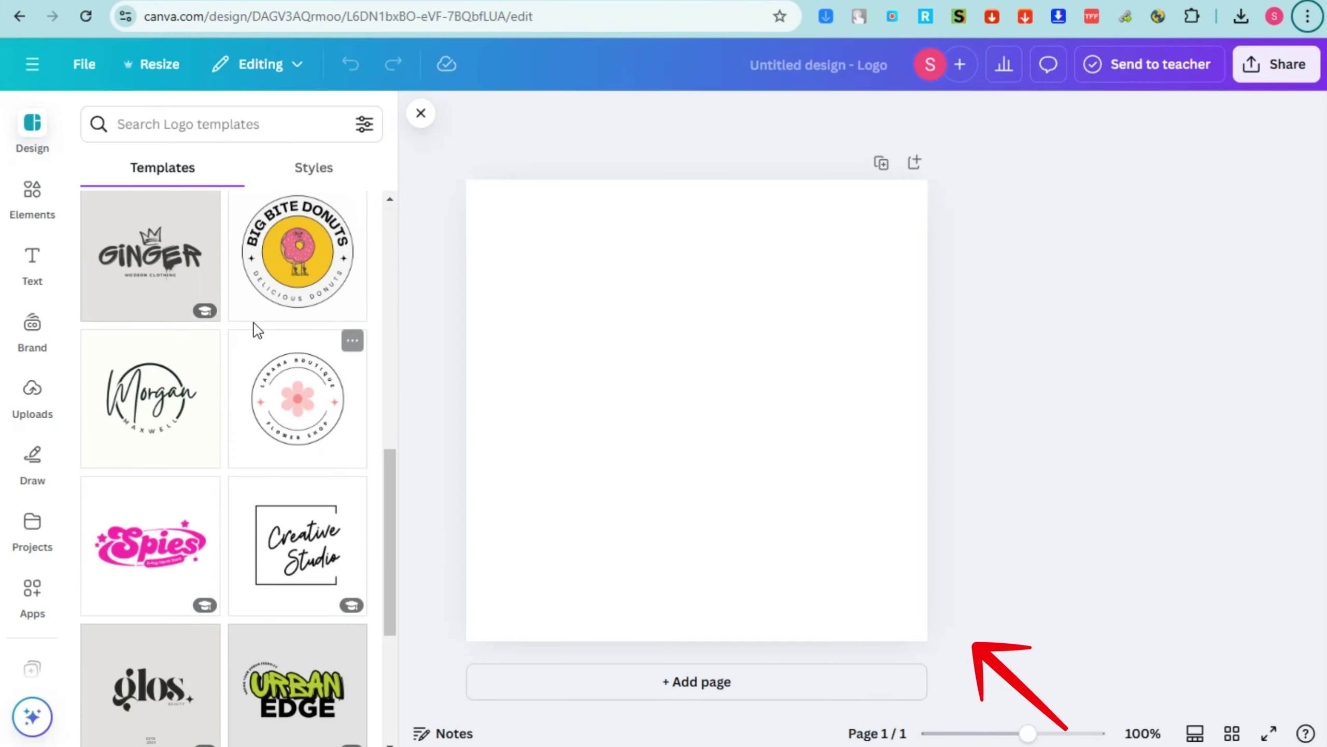
{"action": "scroll", "coordinate": [258, 326], "scroll_direction": "up", "scroll_amount": 6}
{"action": "left_click", "coordinate": [211, 124]}
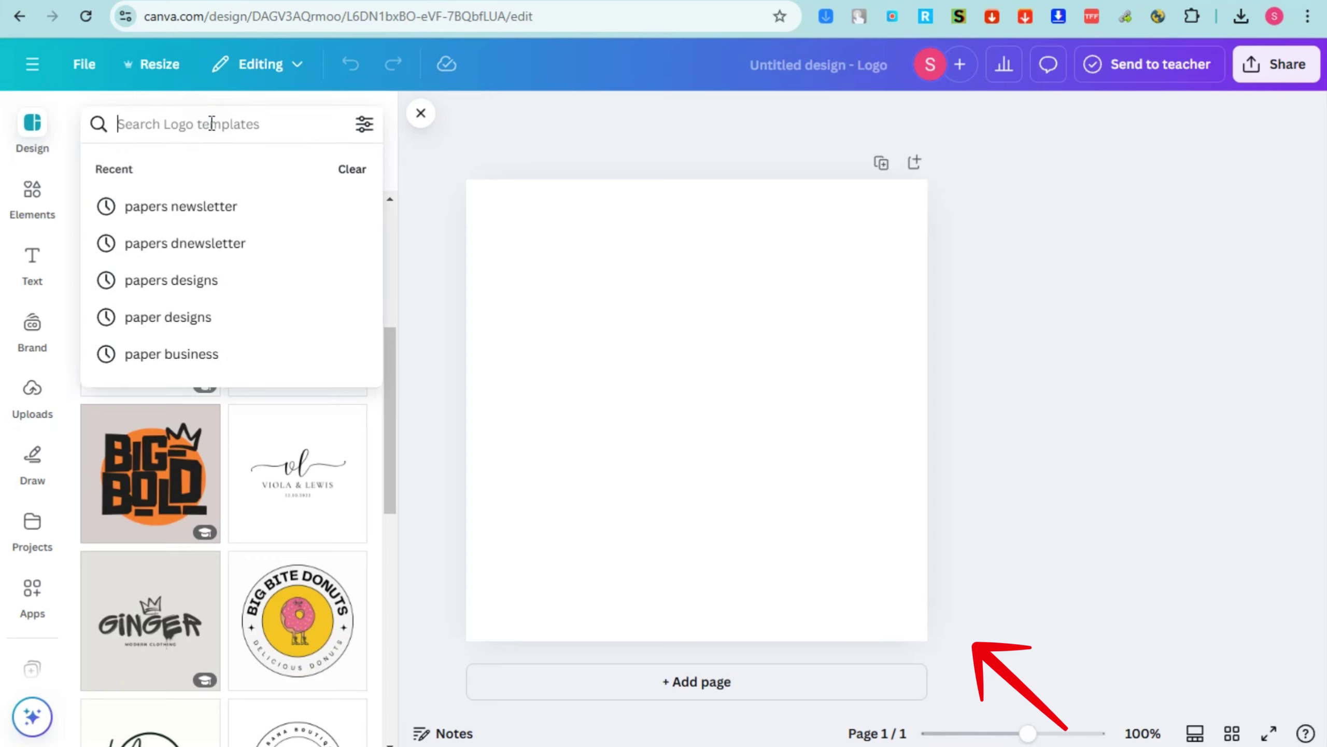
{"action": "type", "text": "vinatge"}
{"action": "key", "text": "Return"}
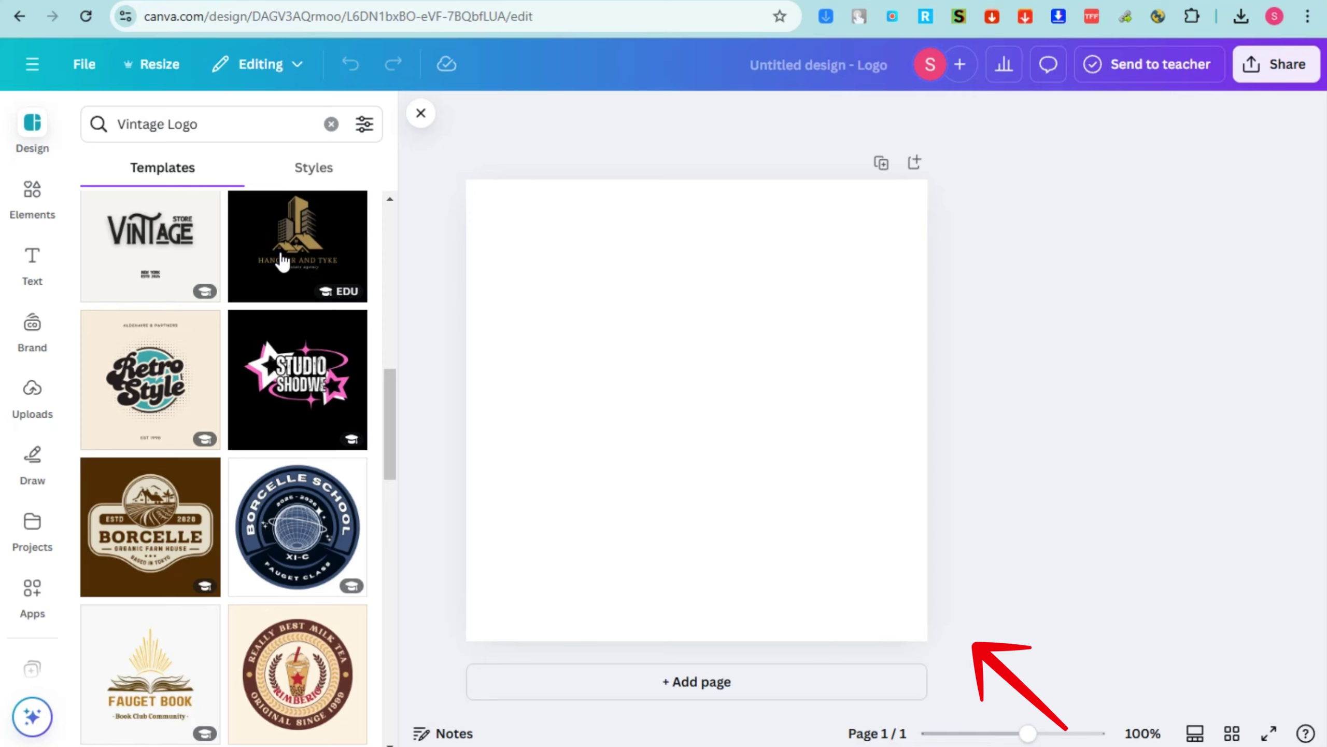
{"action": "left_click", "coordinate": [283, 261]}
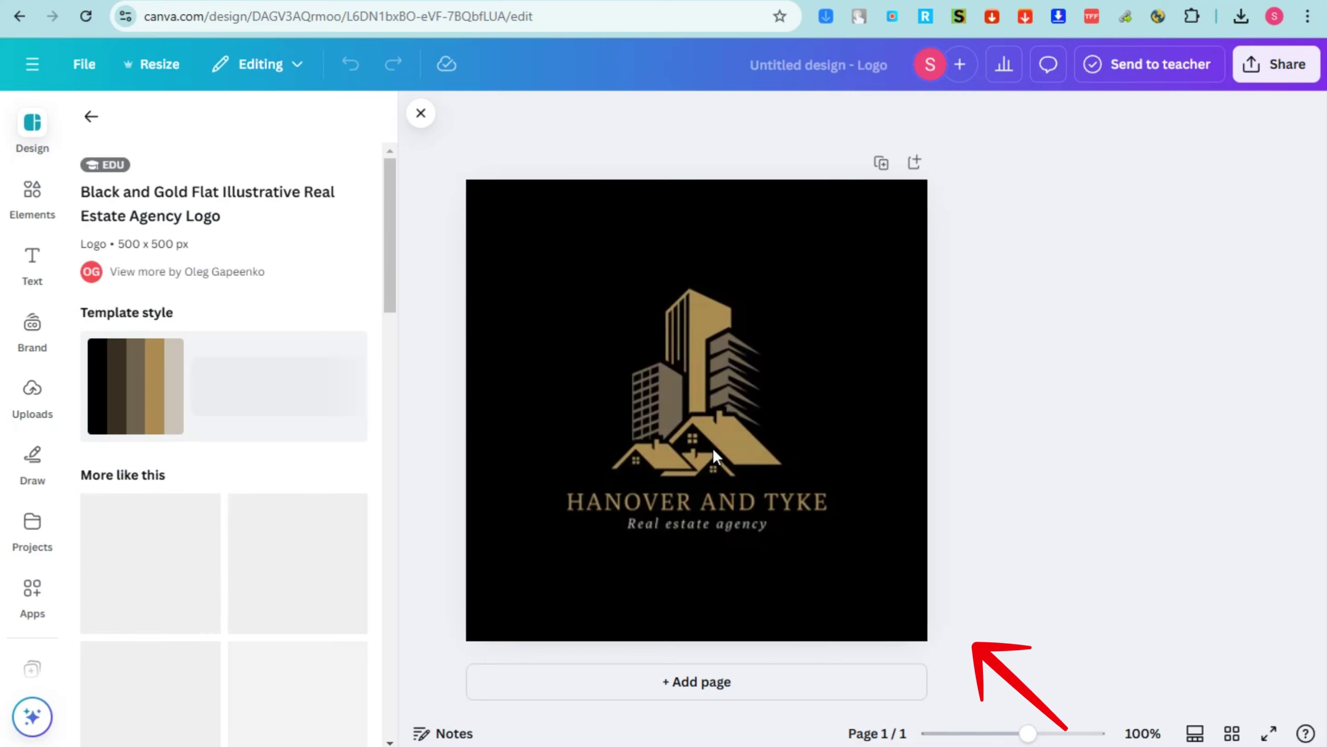
Open the sharing options of the Heritage Soles logo design and choose an export option.
{"action": "key", "text": "F11"}
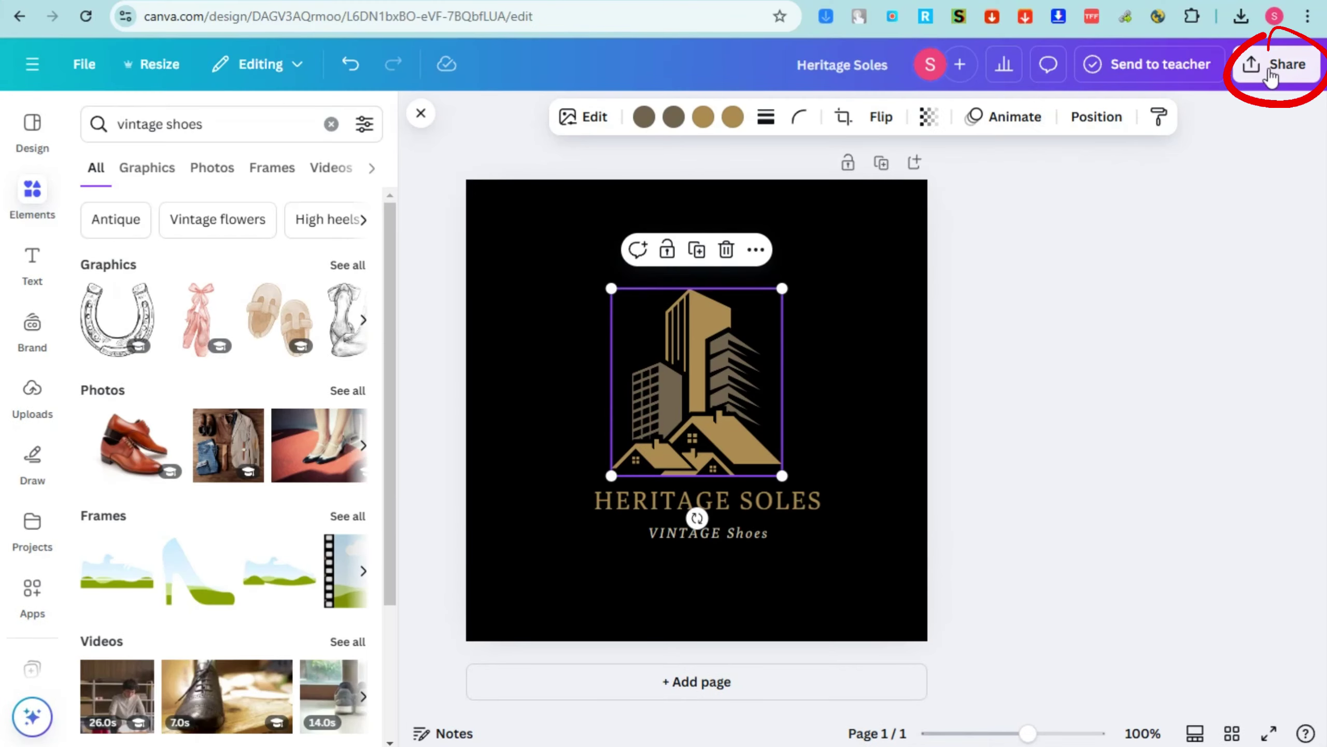
{"action": "left_click", "coordinate": [1271, 68]}
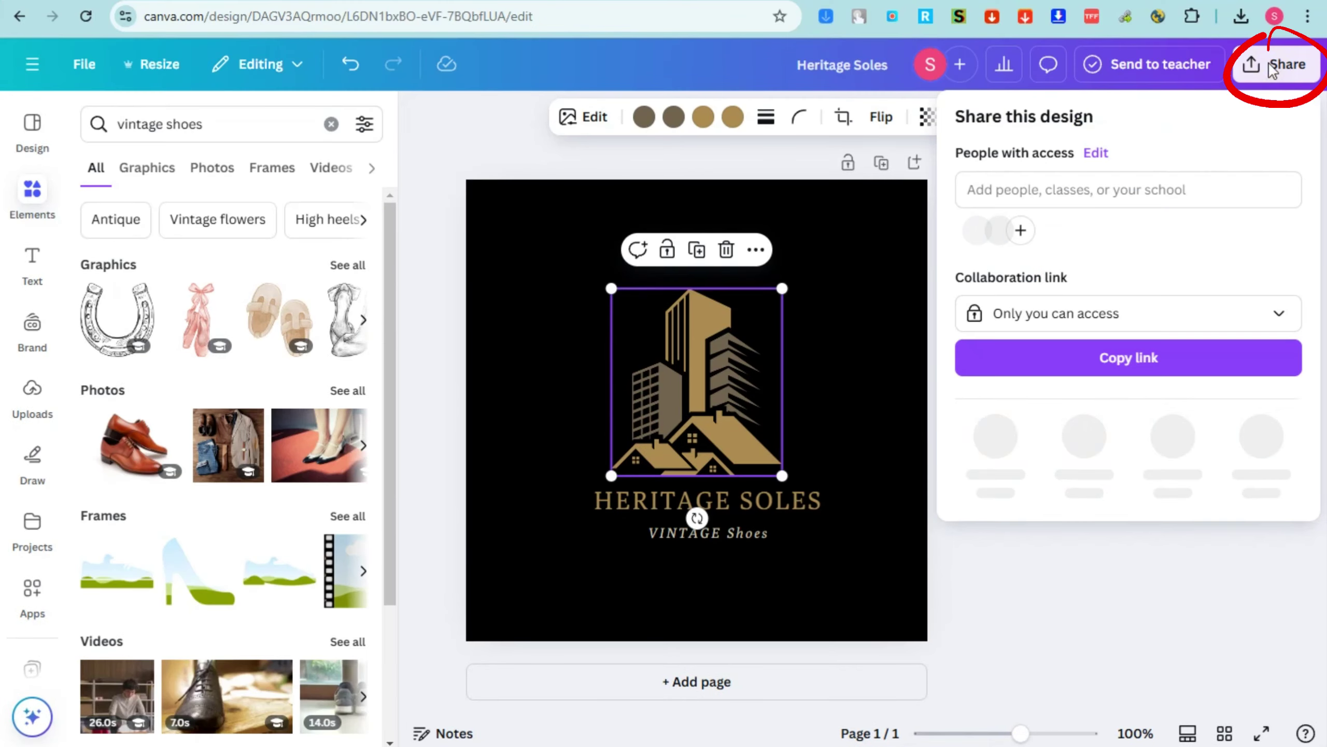
{"action": "left_click", "coordinate": [1009, 449]}
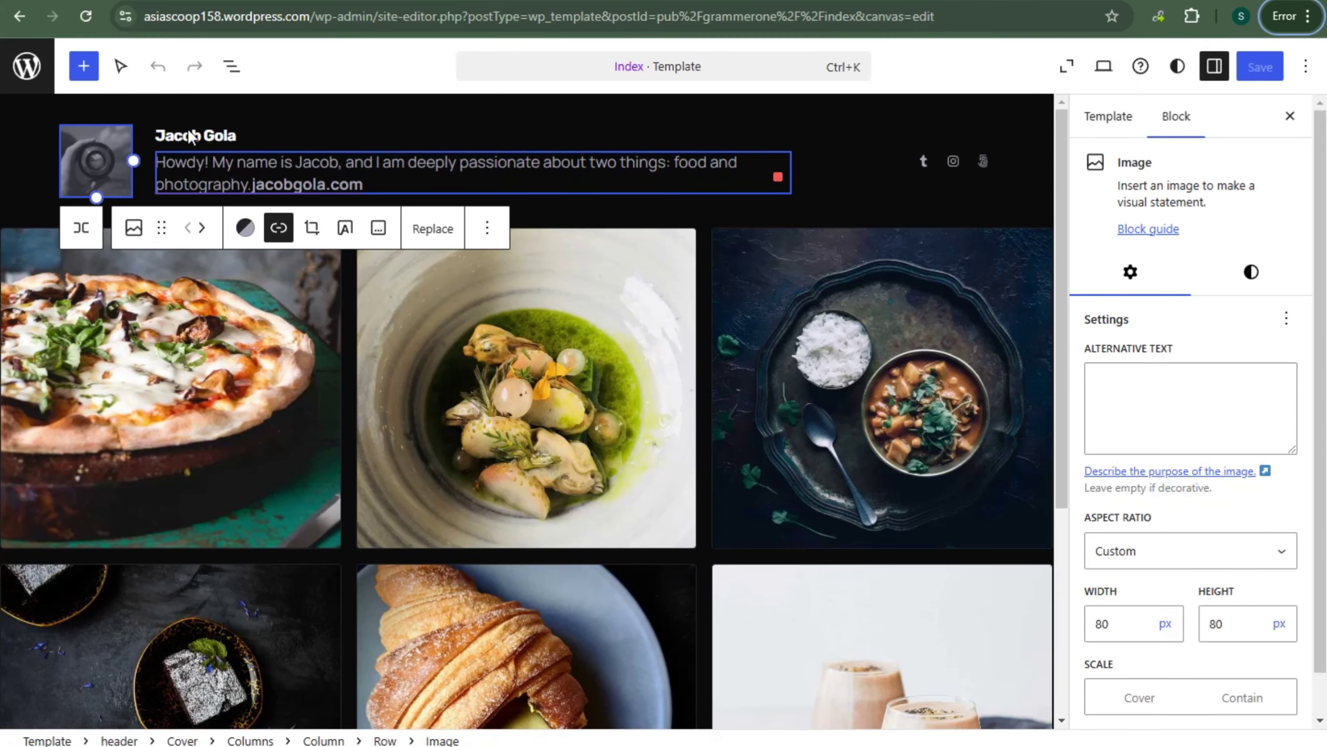
Switch to the WordPress site editor, transform the header's profile image into a Gallery and place the Heritage Soles logo in it.
{"action": "left_click", "coordinate": [134, 229]}
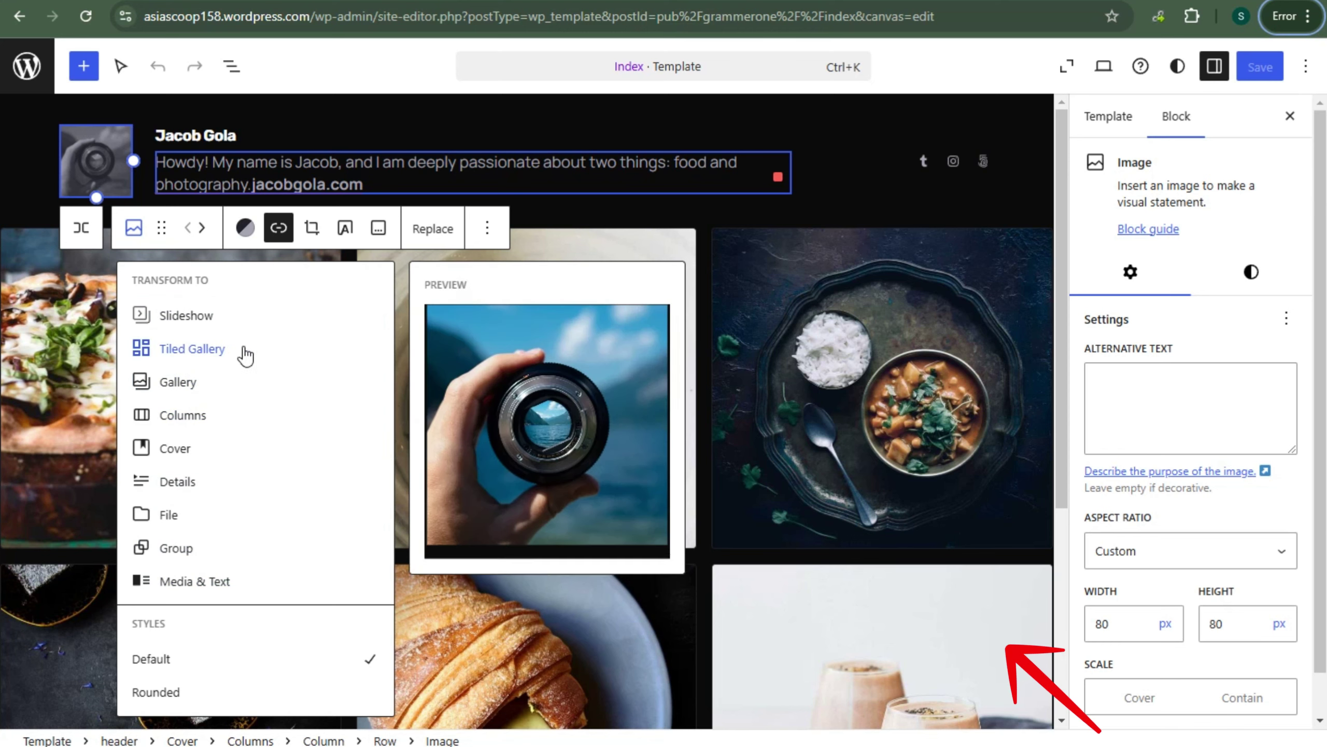
{"action": "left_click", "coordinate": [171, 381]}
{"action": "left_click", "coordinate": [323, 491]}
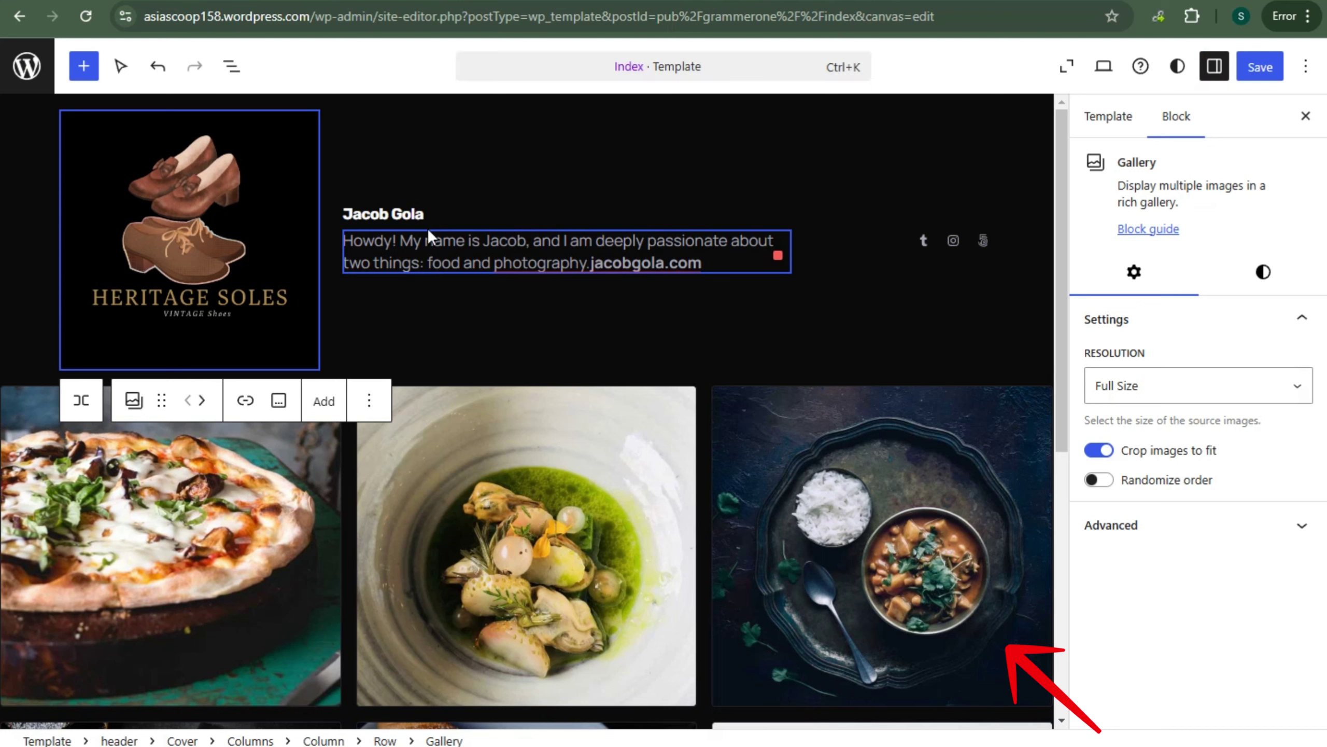
Change the link text of the header's name heading to "Heritage Soles" and save the link.
{"action": "left_click", "coordinate": [402, 215]}
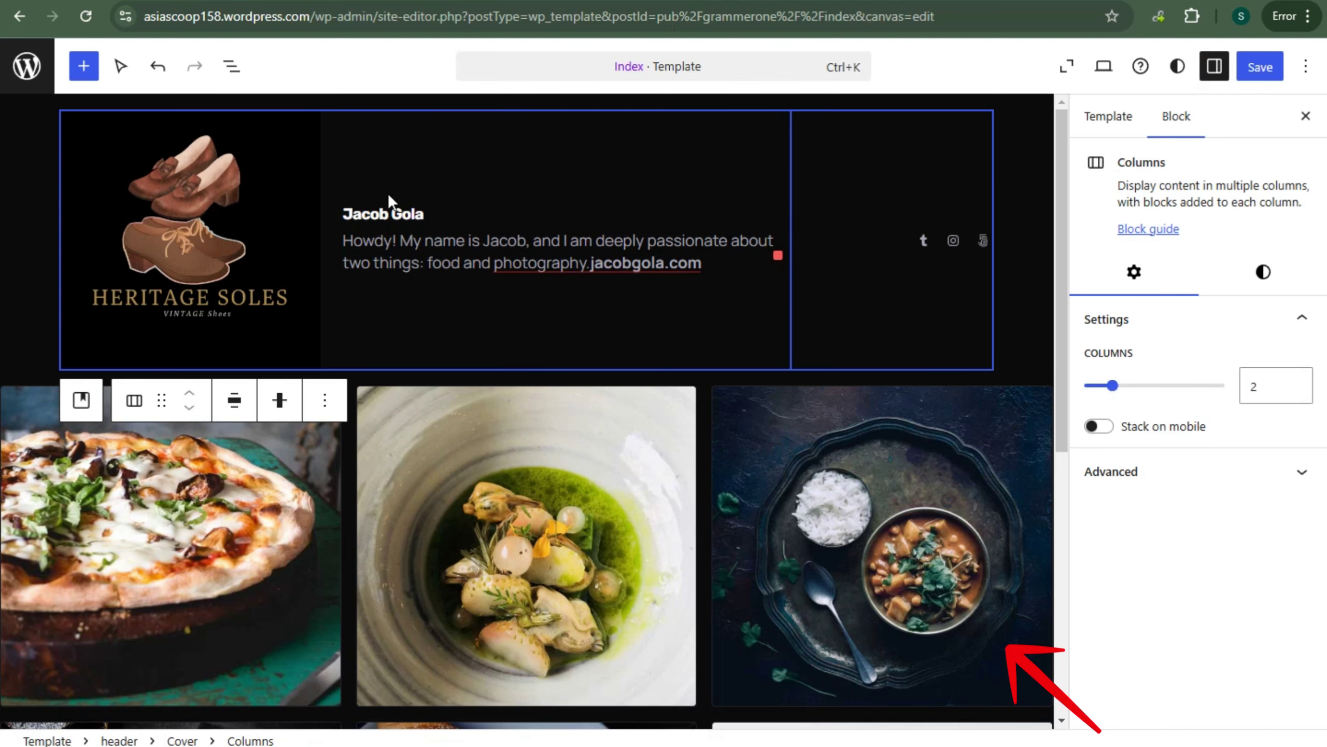
{"action": "left_click", "coordinate": [397, 212]}
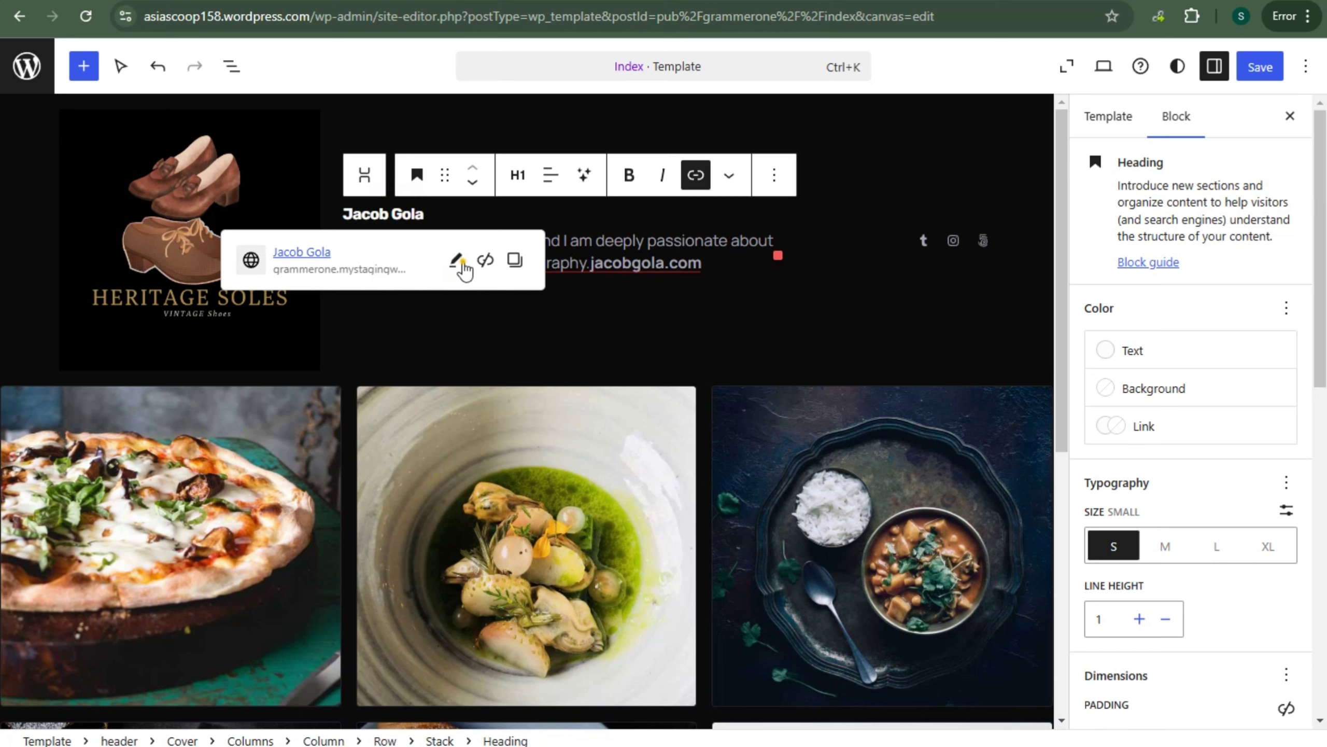
{"action": "left_click", "coordinate": [455, 260]}
{"action": "key", "text": "ctrl+a"}
{"action": "type", "text": "Heritage Soles"}
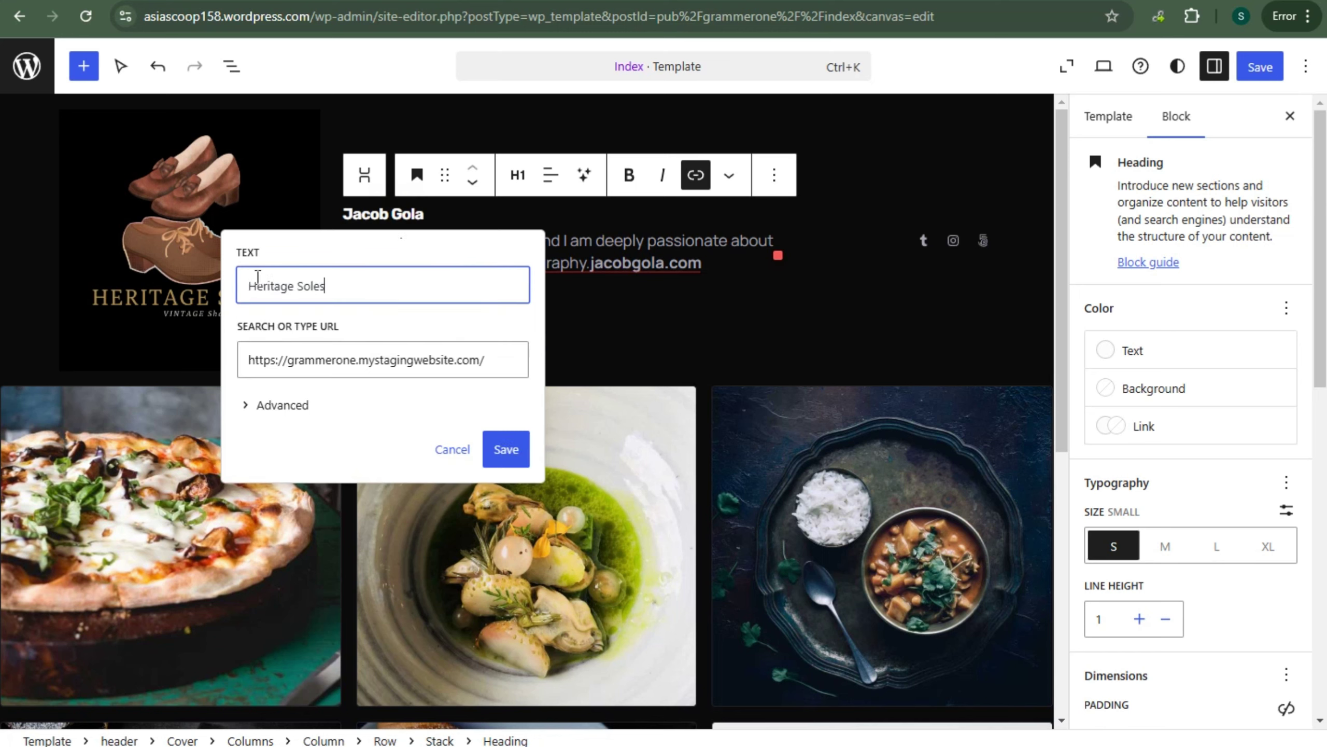
{"action": "left_click", "coordinate": [499, 448]}
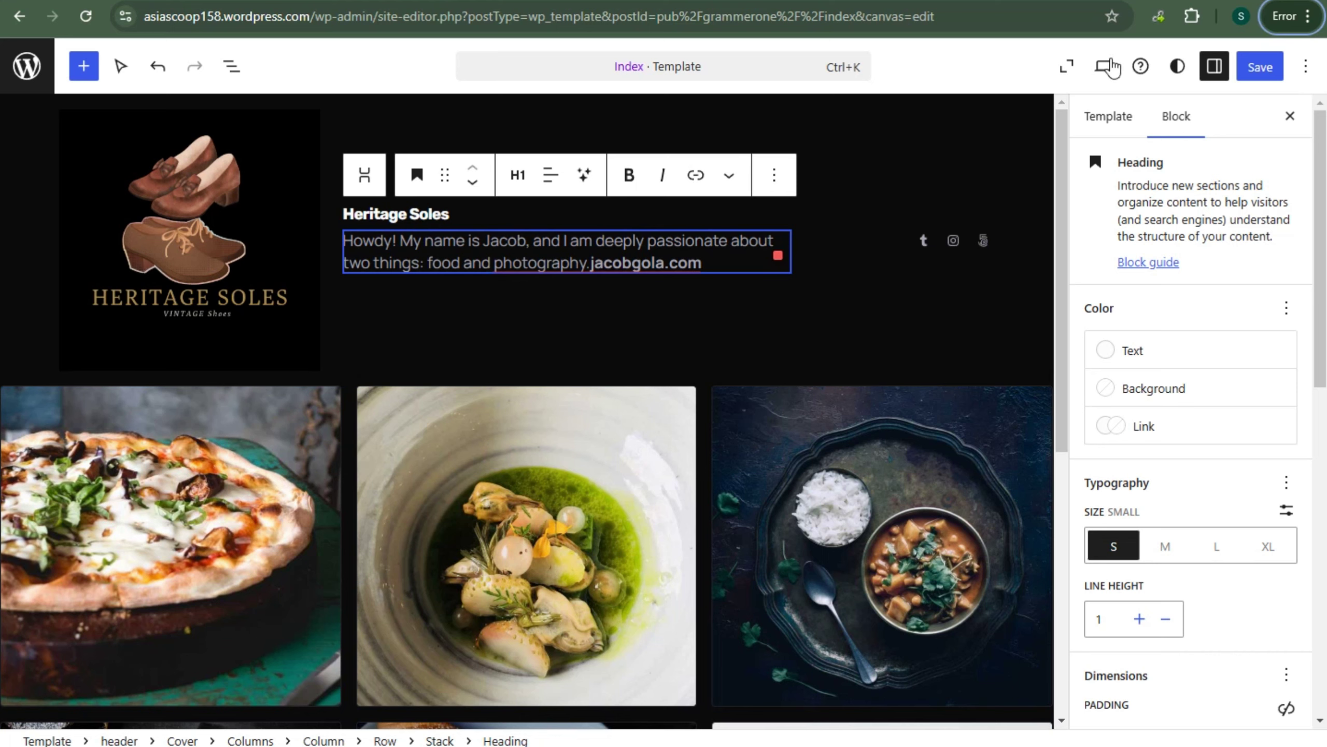
Replace the header's intro paragraph with the brand description beginning "is a premium footwear brand dedicated to reviving the elegance of timeless craftsmanship.".
{"action": "triple_click", "coordinate": [667, 260]}
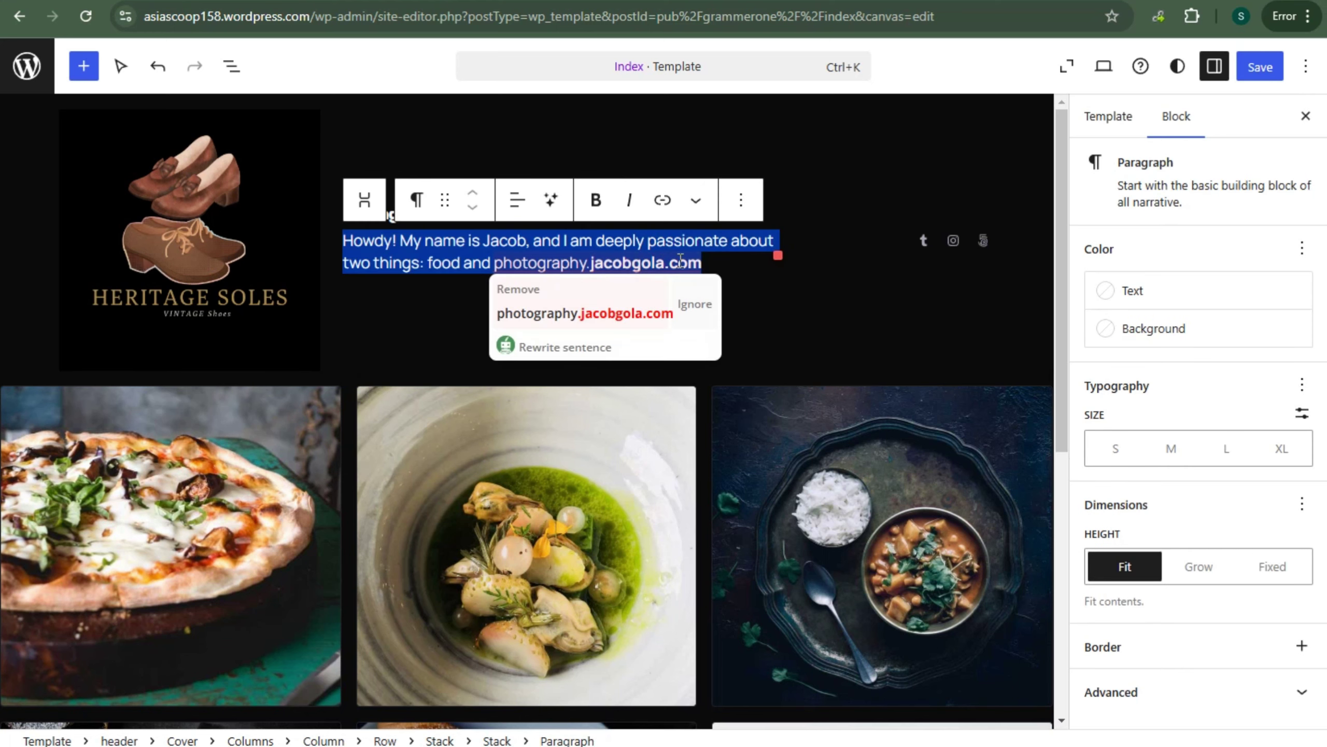
{"action": "type", "text": "is a premium footwear brand dedicated to reviving the elegance of timeless craftsmanship. Specializing in vintage-inspired shoes, we blend classic designs with modern comfort to create footwear that not only looks iconic but feels exceptional. Each pair is crafted with attention to detail, using high-quality materials that honor the traditions of shoemaking while providing long-lasting durability."}
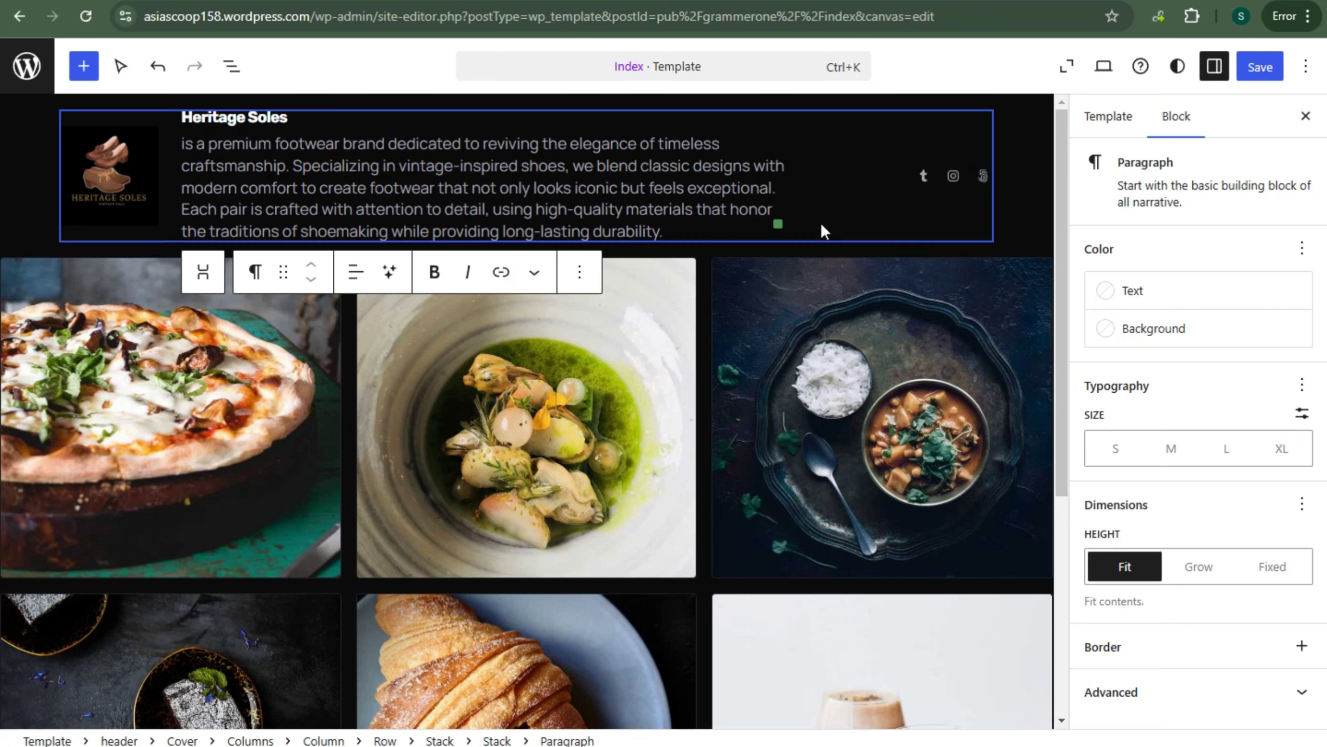
{"action": "left_click", "coordinate": [833, 183]}
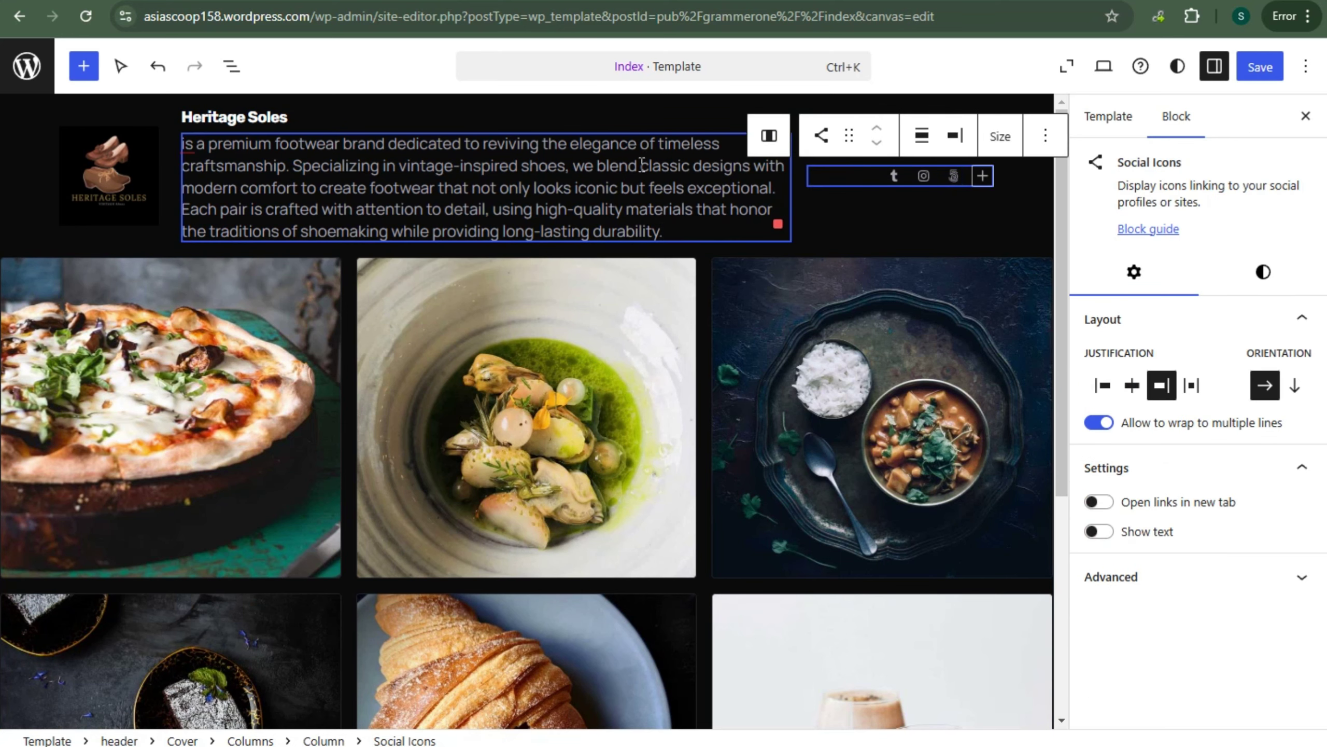
{"action": "left_click", "coordinate": [638, 165]}
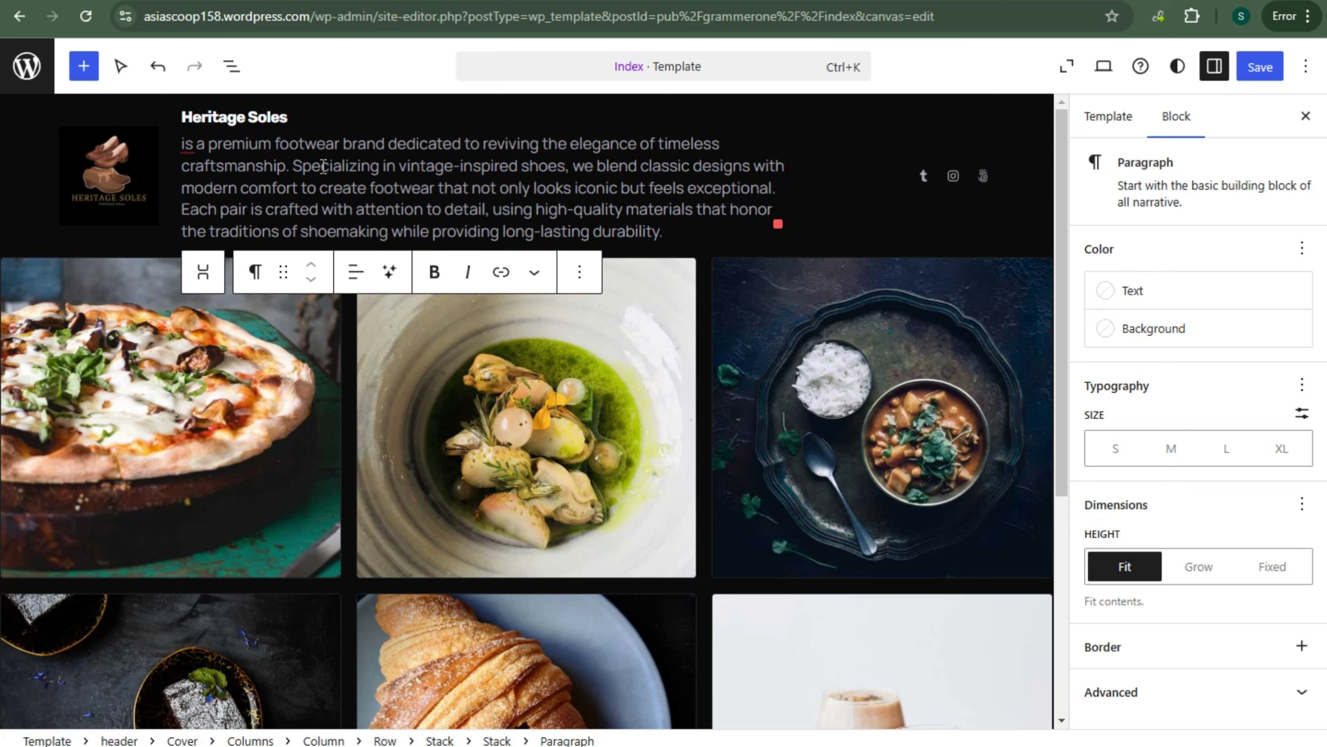
{"action": "left_click", "coordinate": [107, 235]}
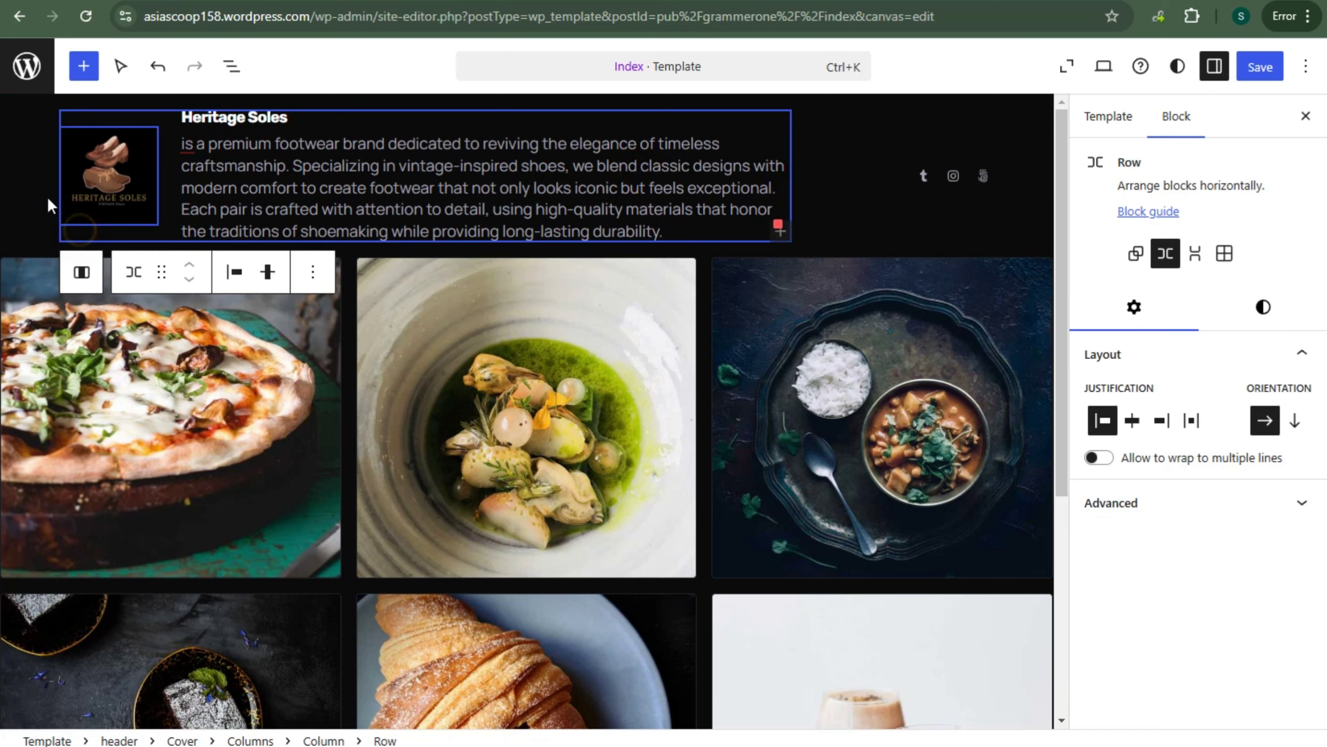
{"action": "left_click", "coordinate": [253, 164]}
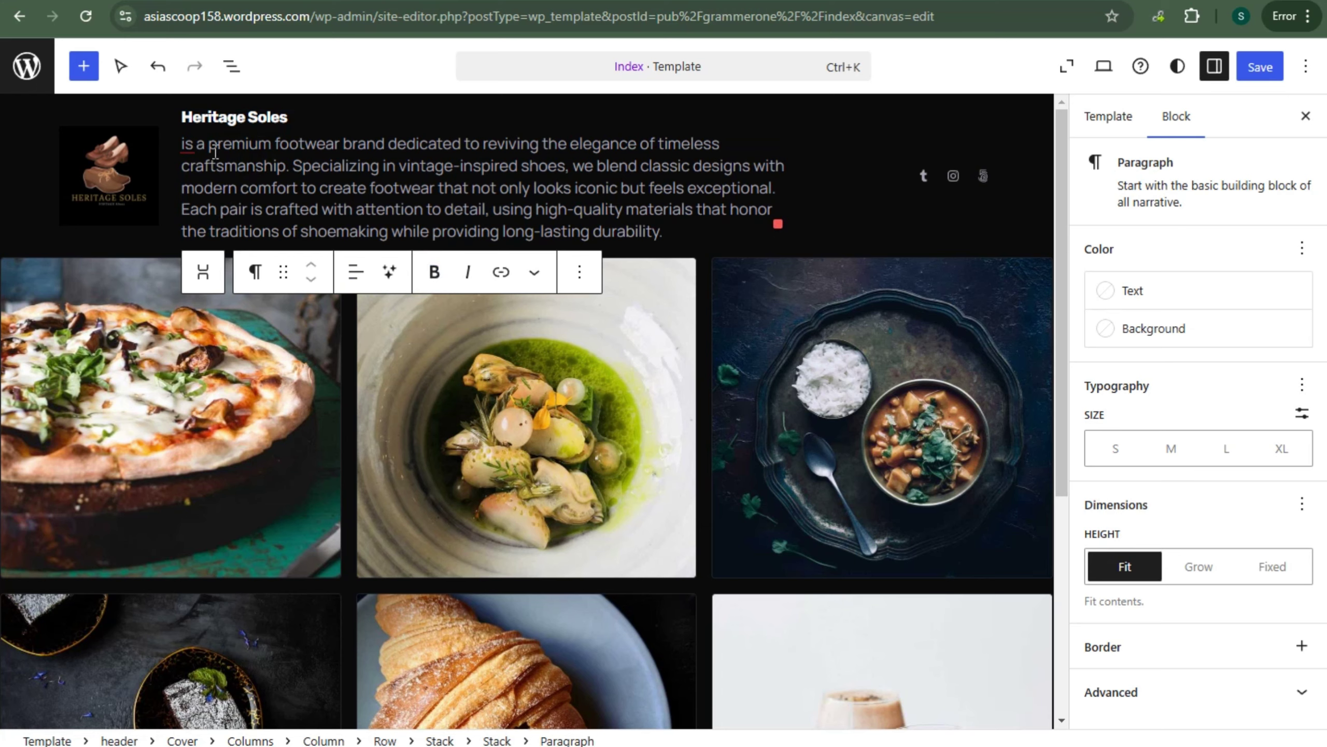
{"action": "left_click", "coordinate": [181, 143]}
{"action": "left_click_drag", "start_coordinate": [666, 232], "coordinate": [149, 118]}
{"action": "left_click", "coordinate": [342, 172]}
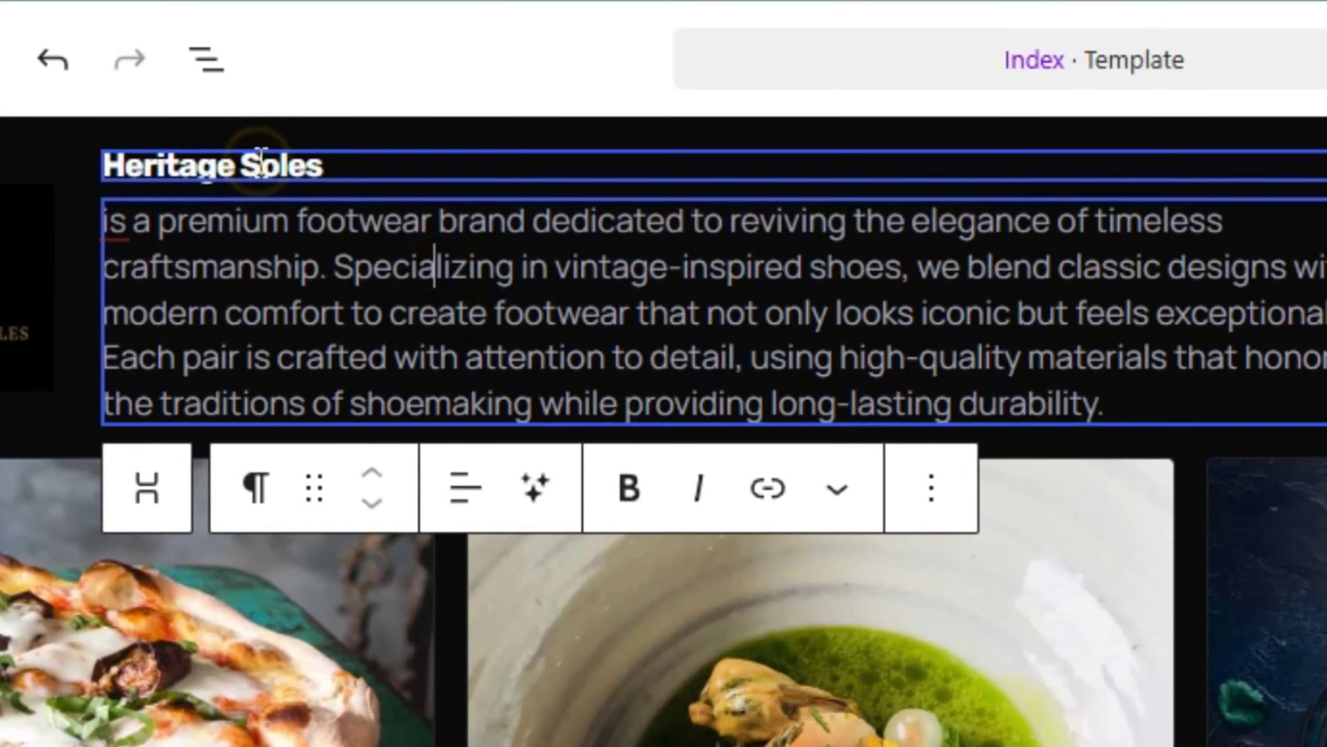
Turn on bold for the Heritage Soles heading in the header.
{"action": "left_click", "coordinate": [260, 157]}
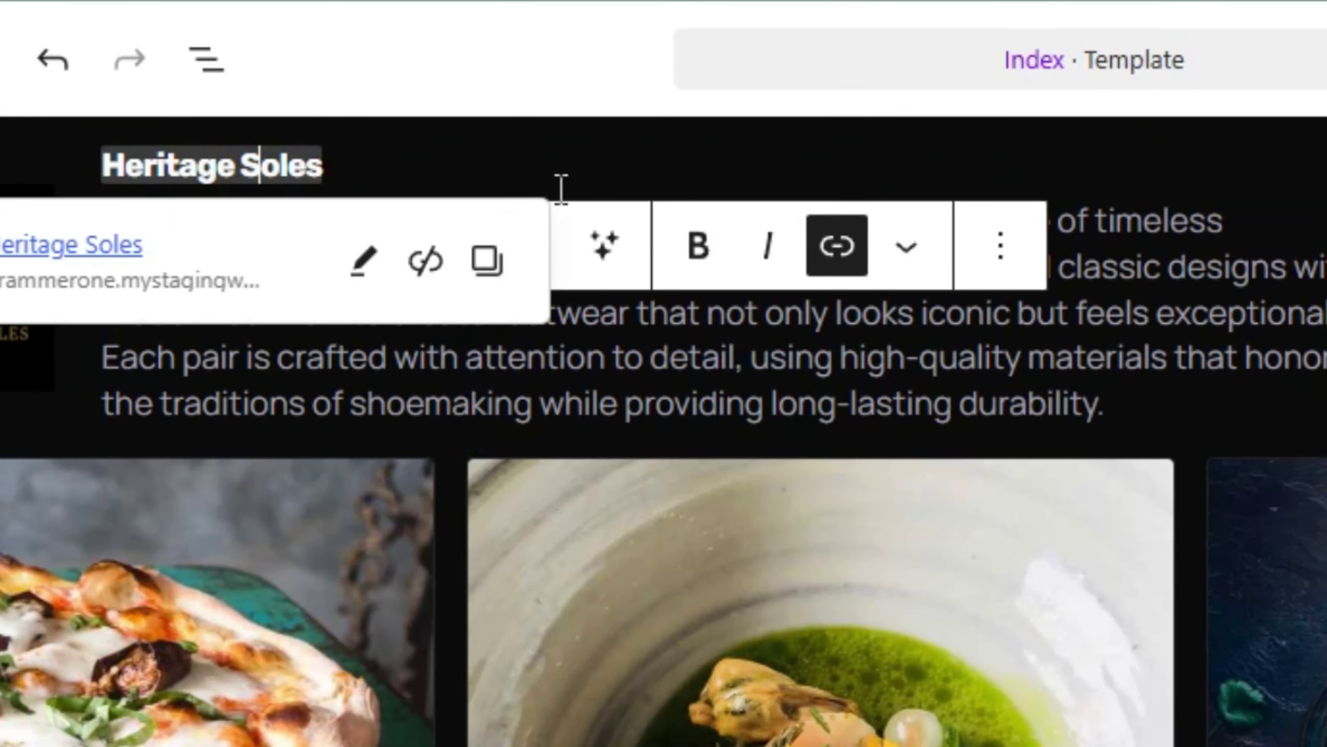
{"action": "left_click", "coordinate": [687, 245]}
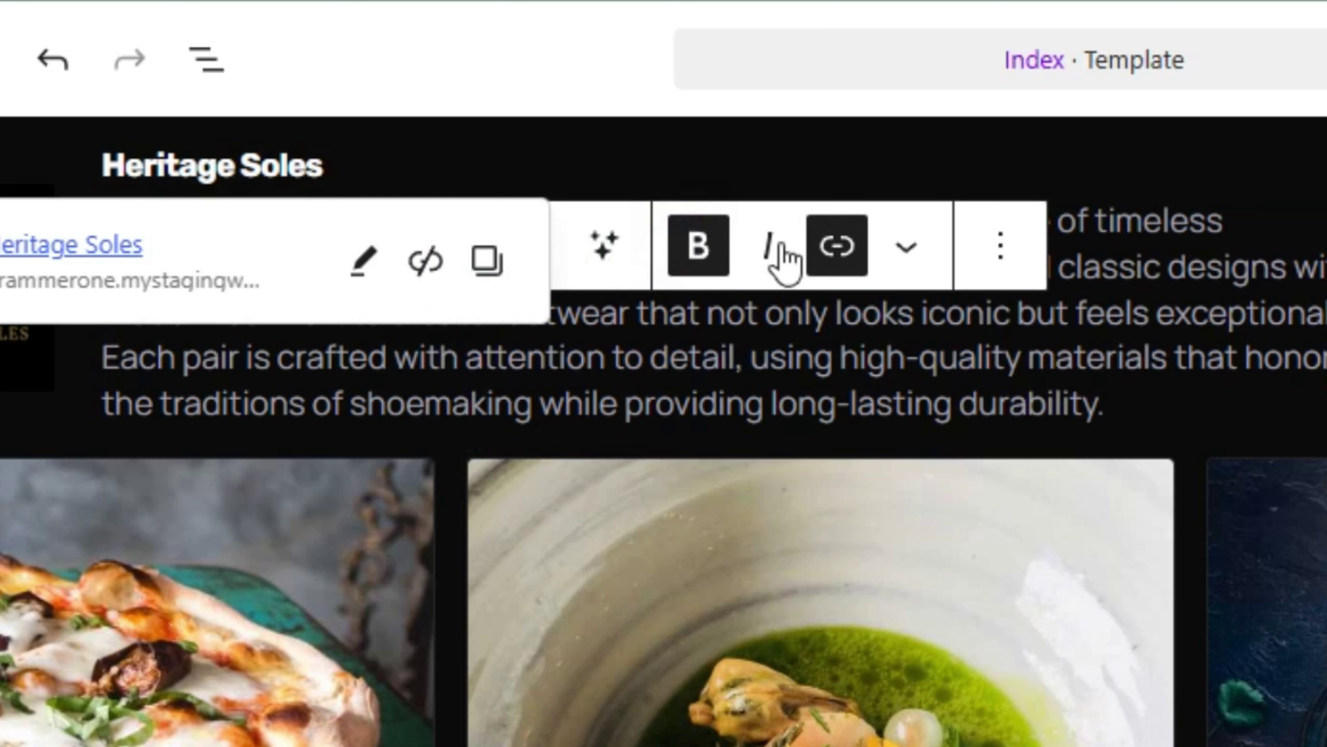
Try centre alignment on the header's intro paragraph and set its text back to left alignment.
{"action": "left_click", "coordinate": [821, 358]}
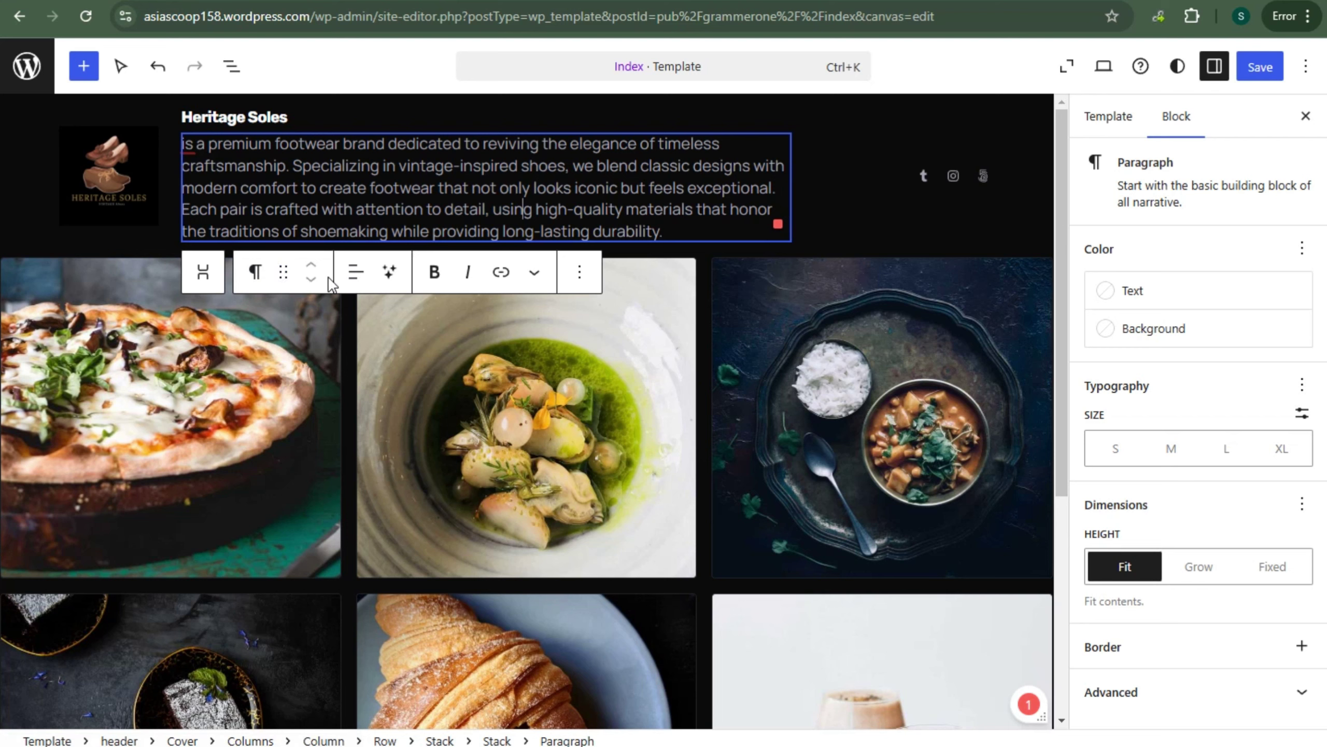
{"action": "left_click", "coordinate": [354, 282]}
{"action": "left_click", "coordinate": [403, 365]}
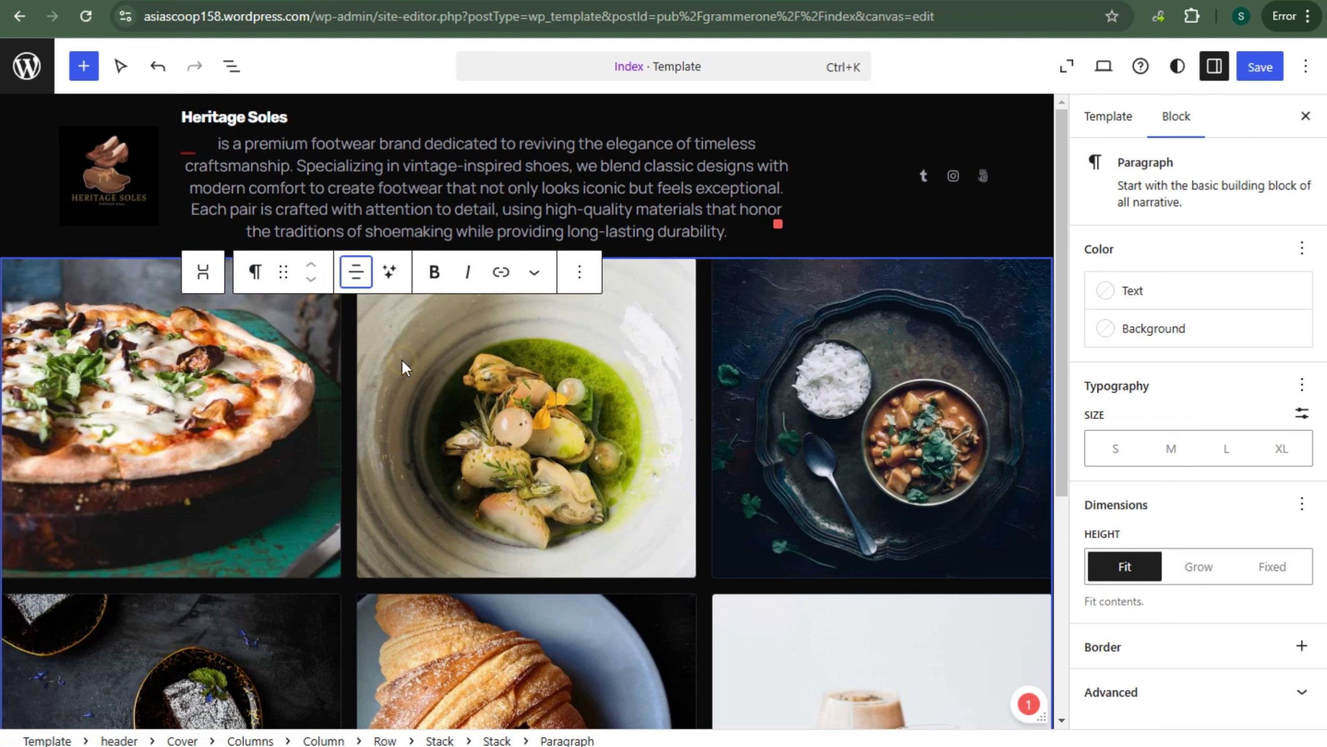
{"action": "left_click", "coordinate": [364, 288]}
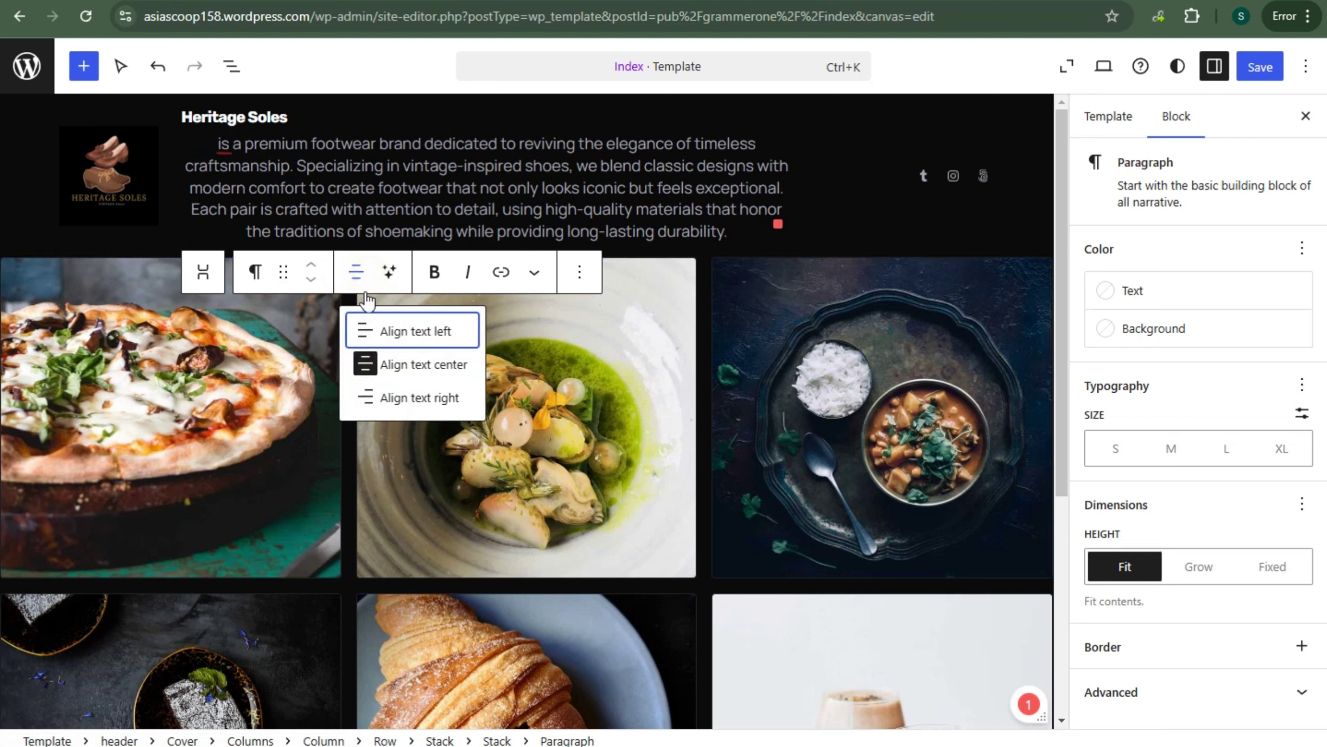
{"action": "left_click", "coordinate": [373, 331]}
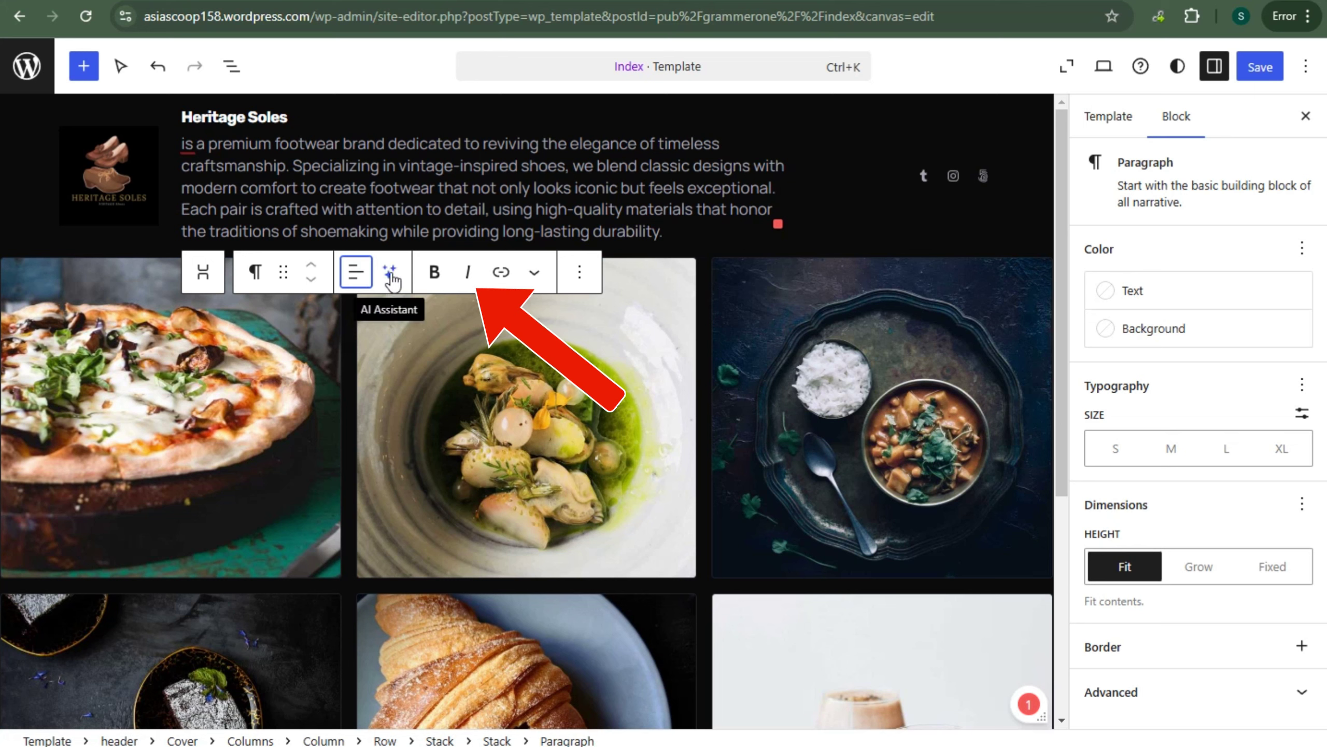
Turn on bold in the intro paragraph and view the paragraph block's further options.
{"action": "left_click", "coordinate": [434, 272]}
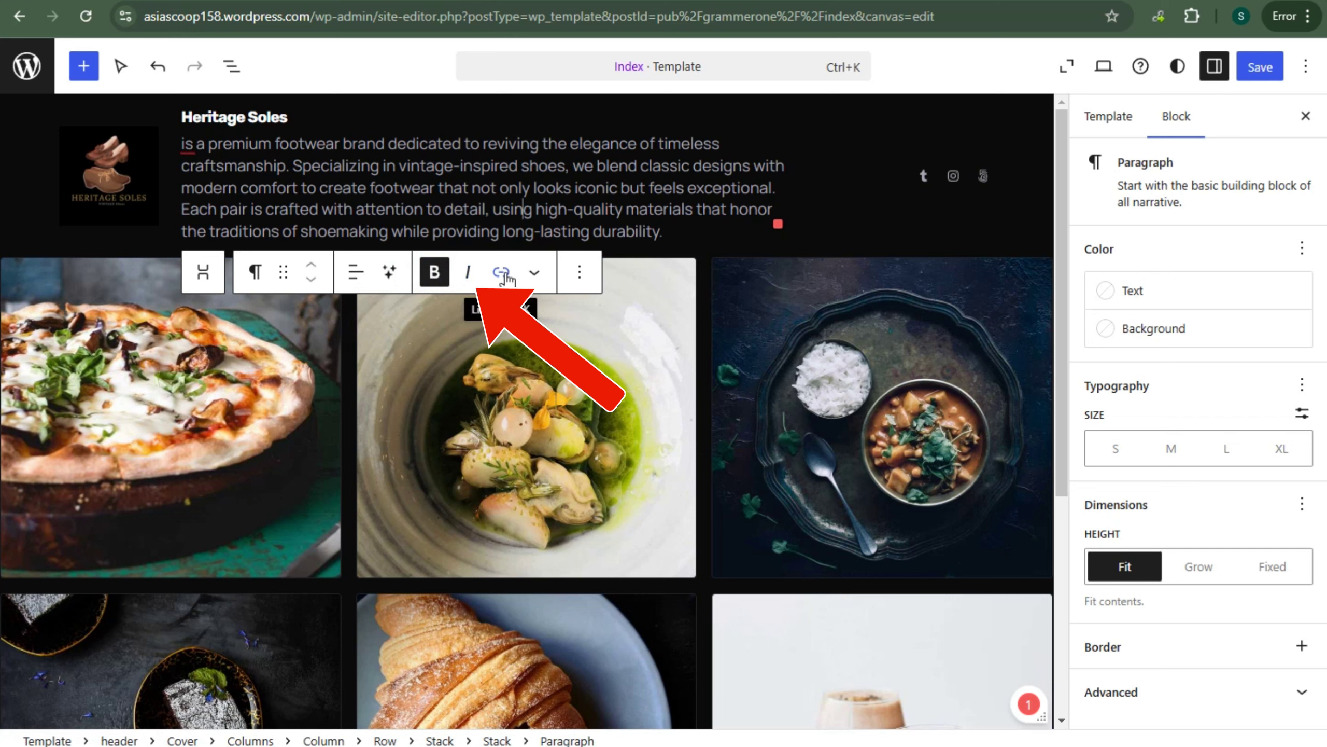
{"action": "left_click", "coordinate": [580, 272]}
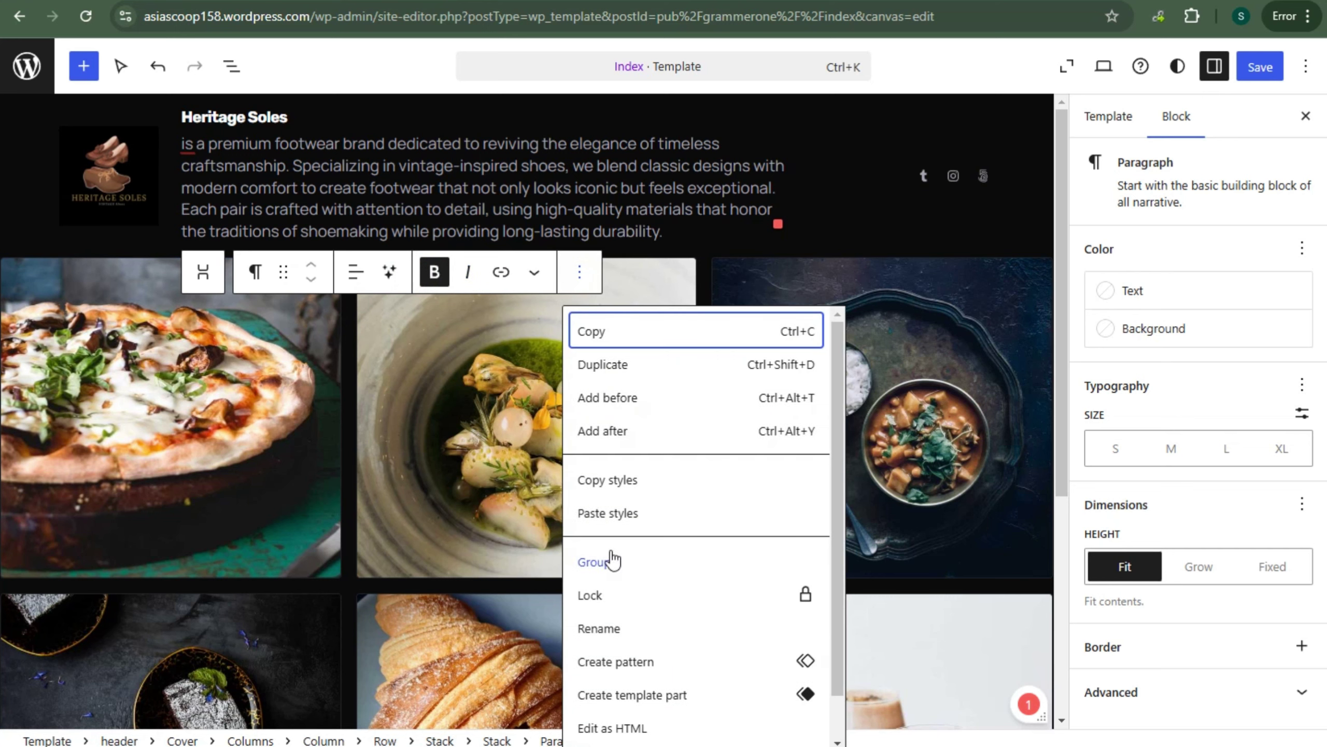
{"action": "left_click", "coordinate": [888, 232]}
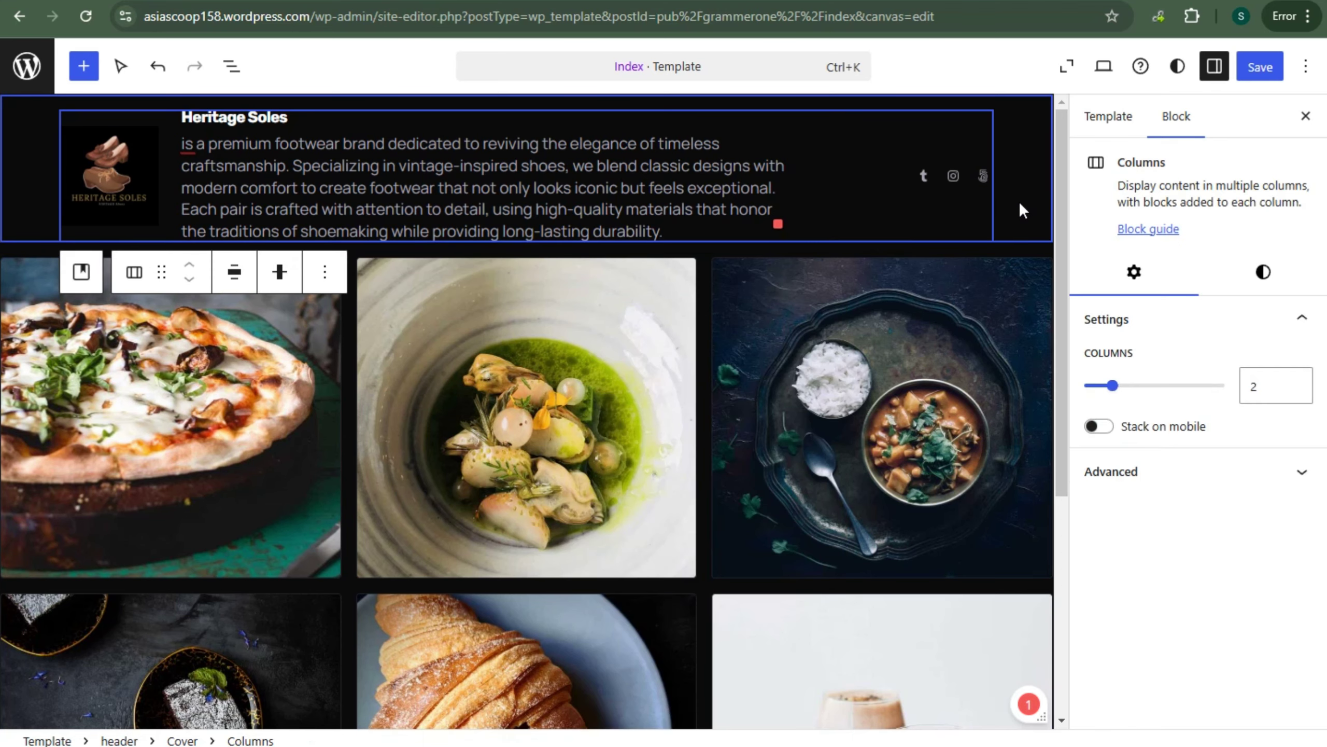
Examine the header's social icons, including the Instagram and 500px link addresses and the choice of further icons to add.
{"action": "left_click", "coordinate": [1019, 201]}
{"action": "left_click", "coordinate": [979, 174]}
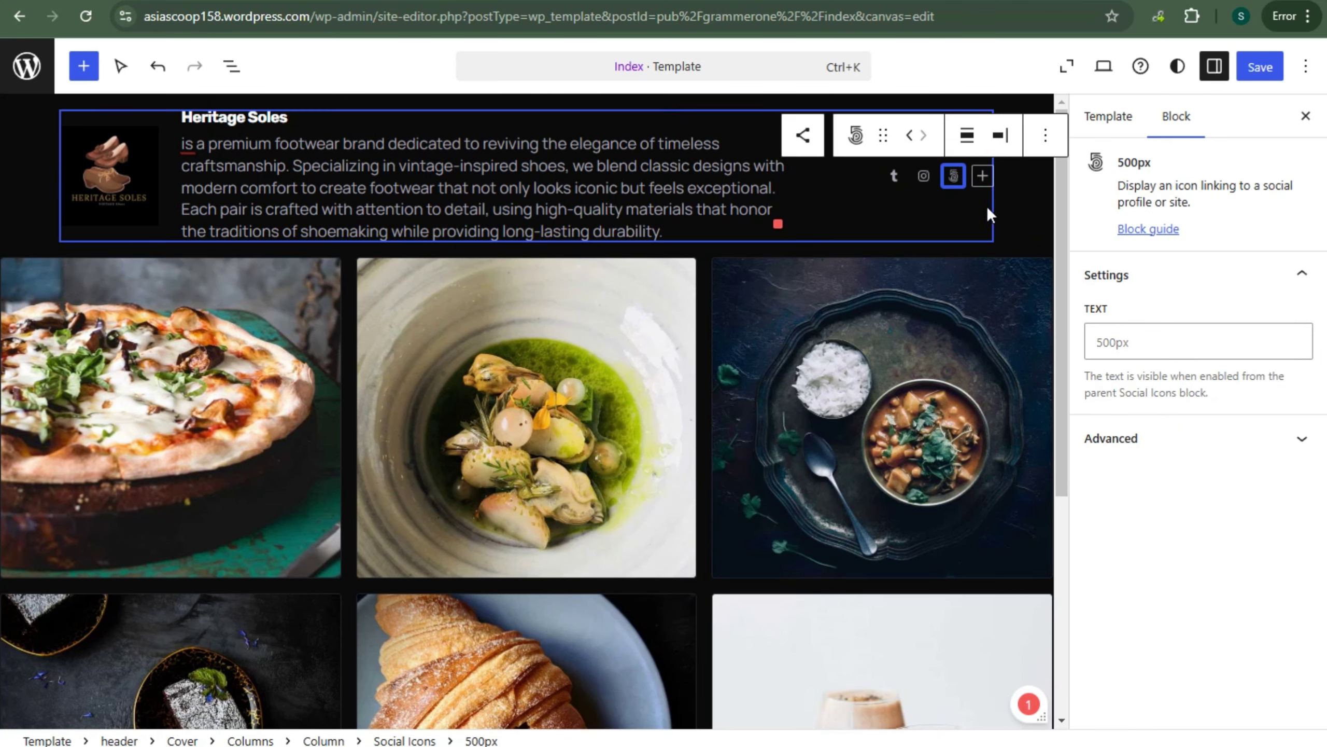
{"action": "left_click", "coordinate": [1030, 215]}
{"action": "left_click", "coordinate": [984, 177]}
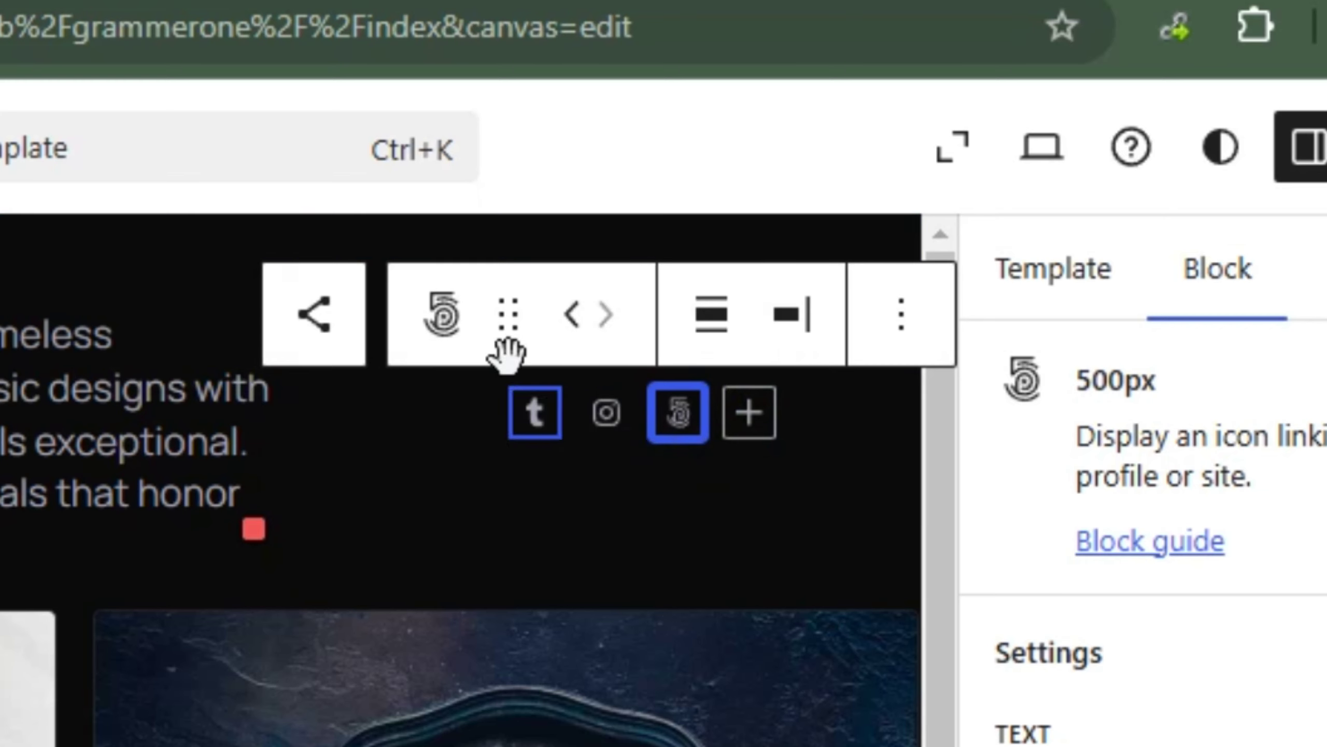
{"action": "left_click", "coordinate": [601, 414]}
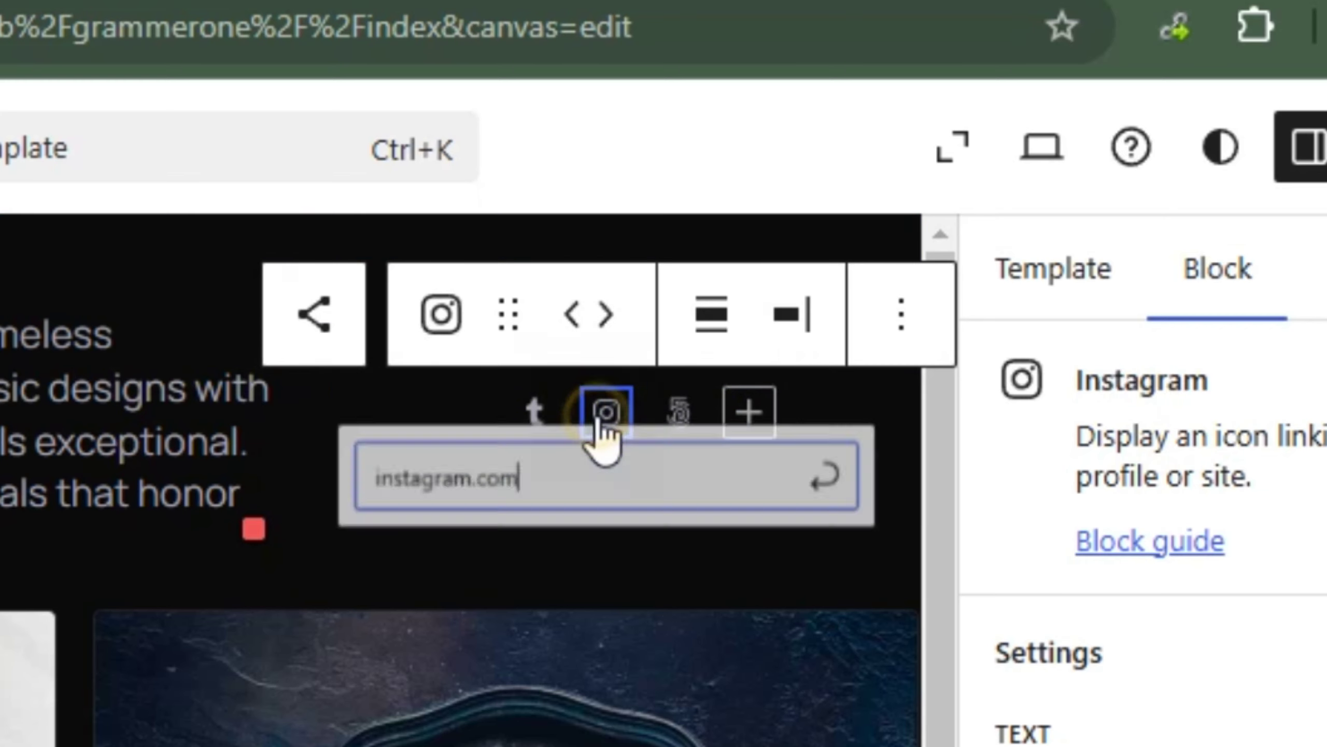
{"action": "left_click", "coordinate": [677, 414]}
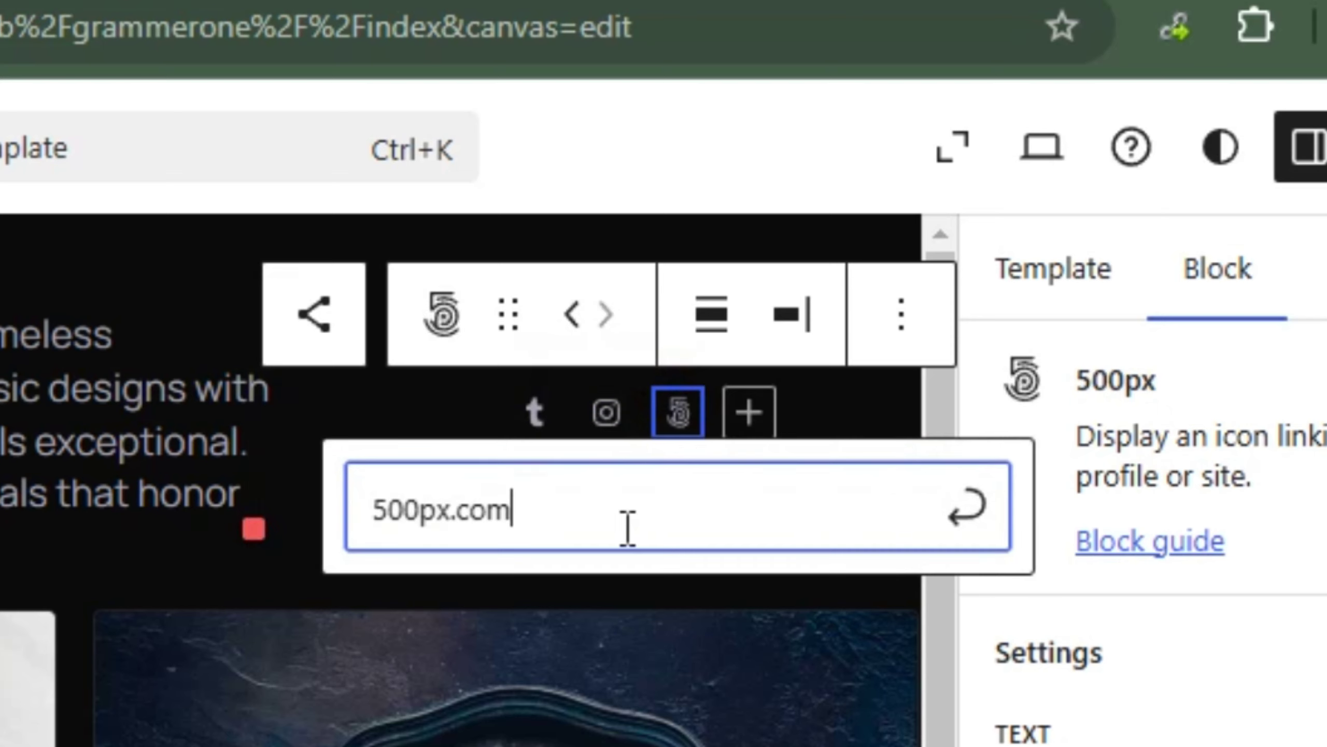
{"action": "left_click", "coordinate": [752, 409]}
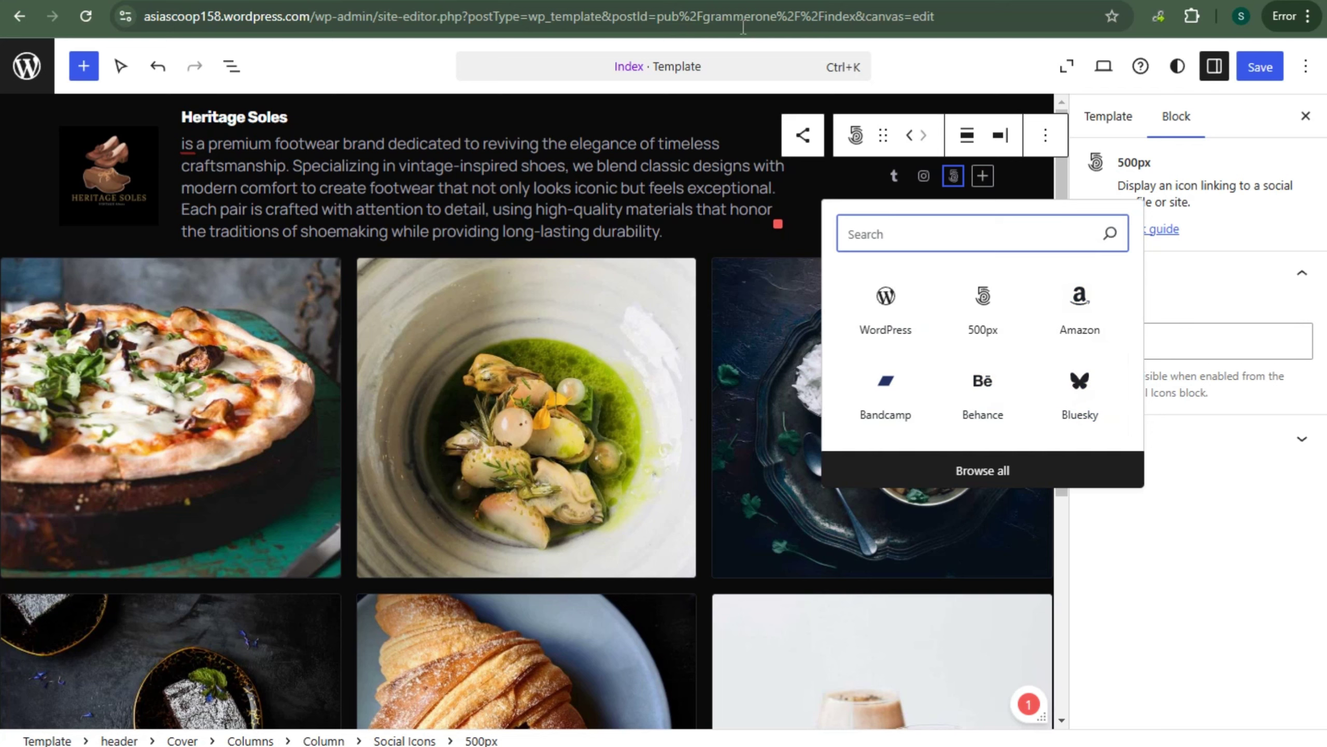
{"action": "left_click", "coordinate": [725, 116]}
Try the list layout on the post template, set it back to grid view and open the block's further options.
{"action": "left_click", "coordinate": [230, 386]}
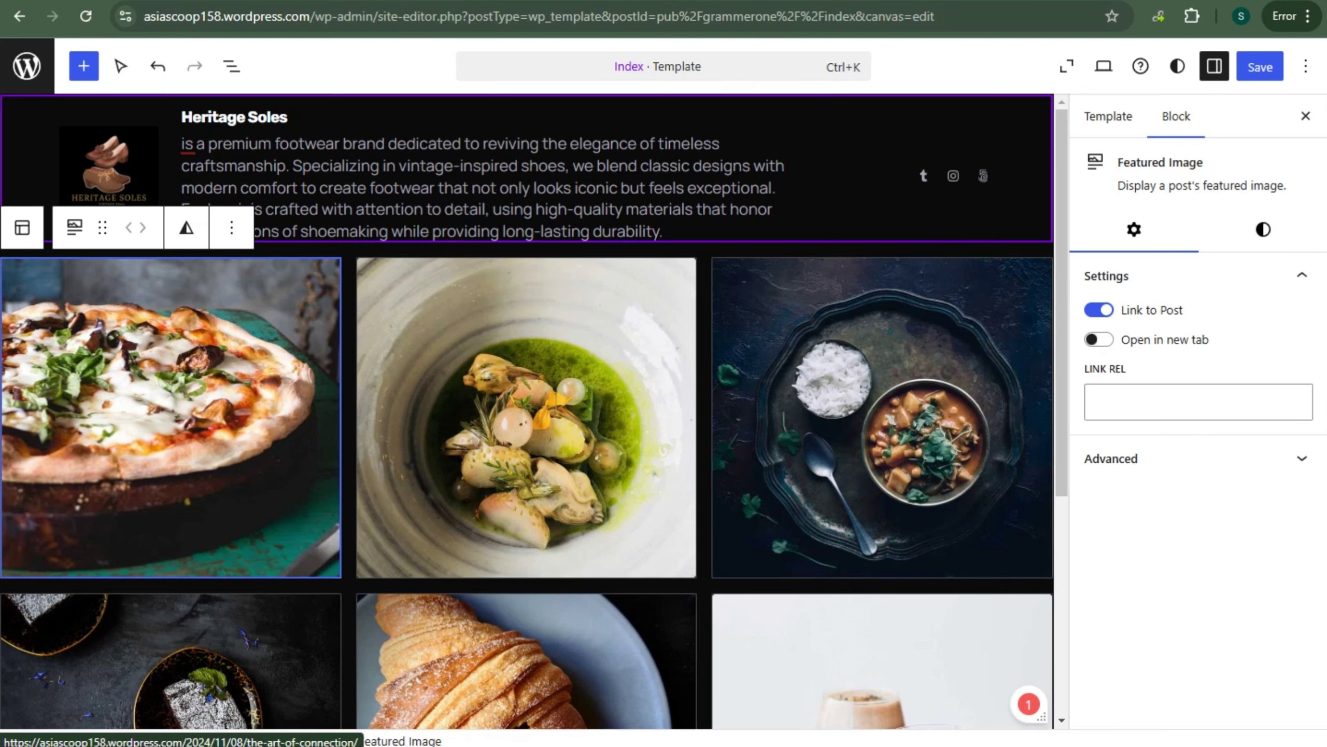
{"action": "left_click", "coordinate": [681, 418]}
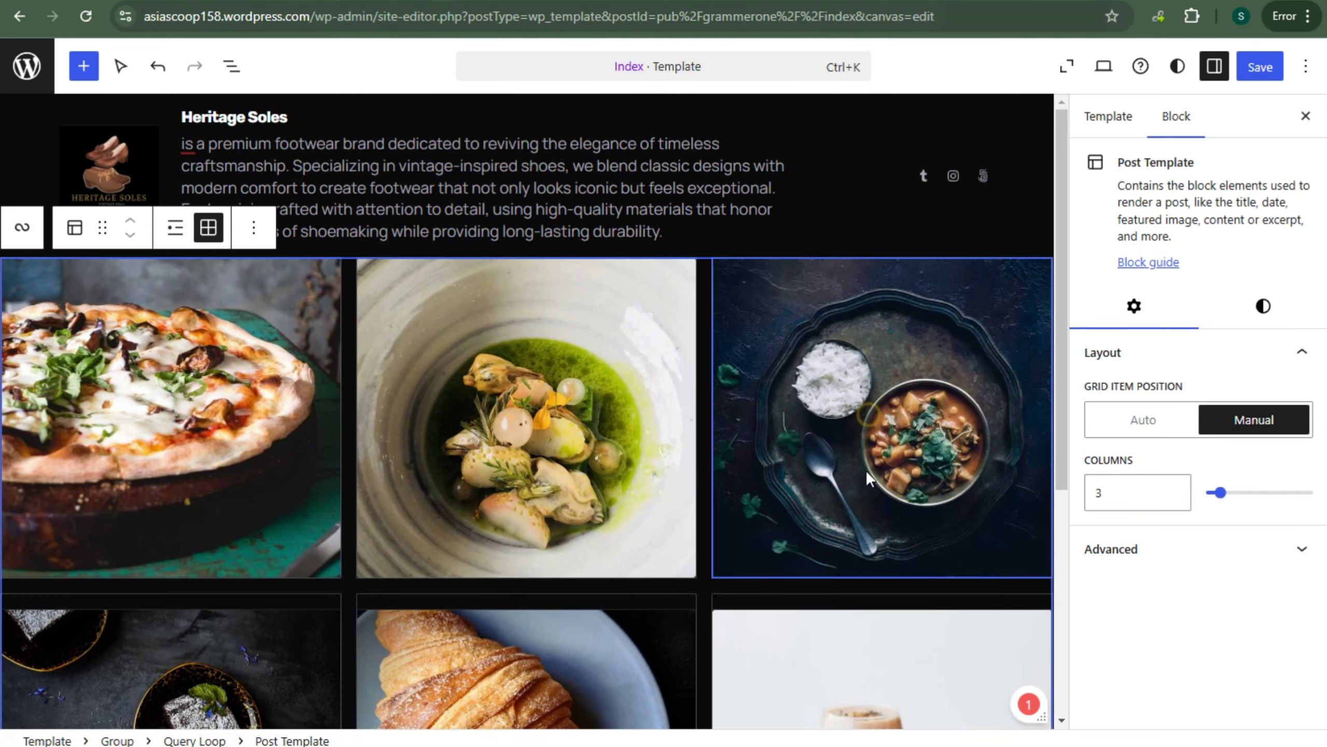
{"action": "scroll", "coordinate": [459, 552], "scroll_direction": "down", "scroll_amount": 6}
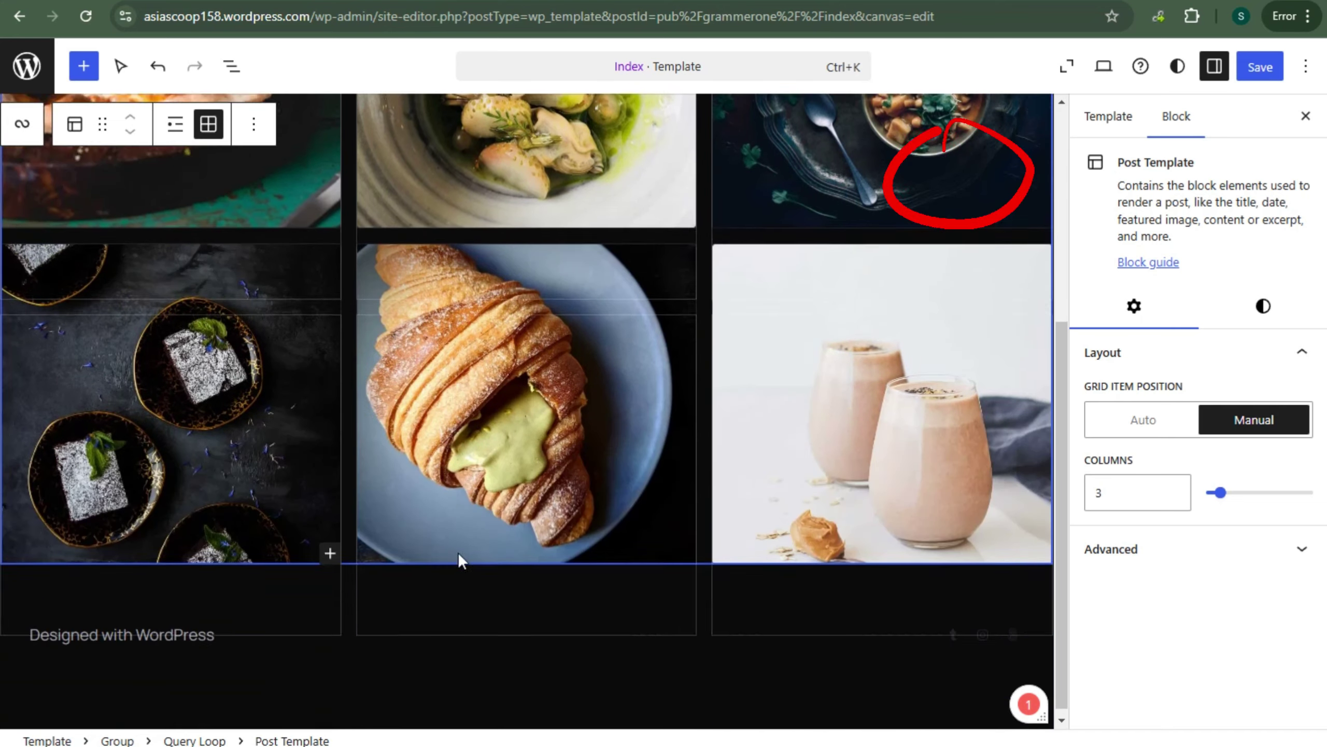
{"action": "scroll", "coordinate": [454, 469], "scroll_direction": "up", "scroll_amount": 6}
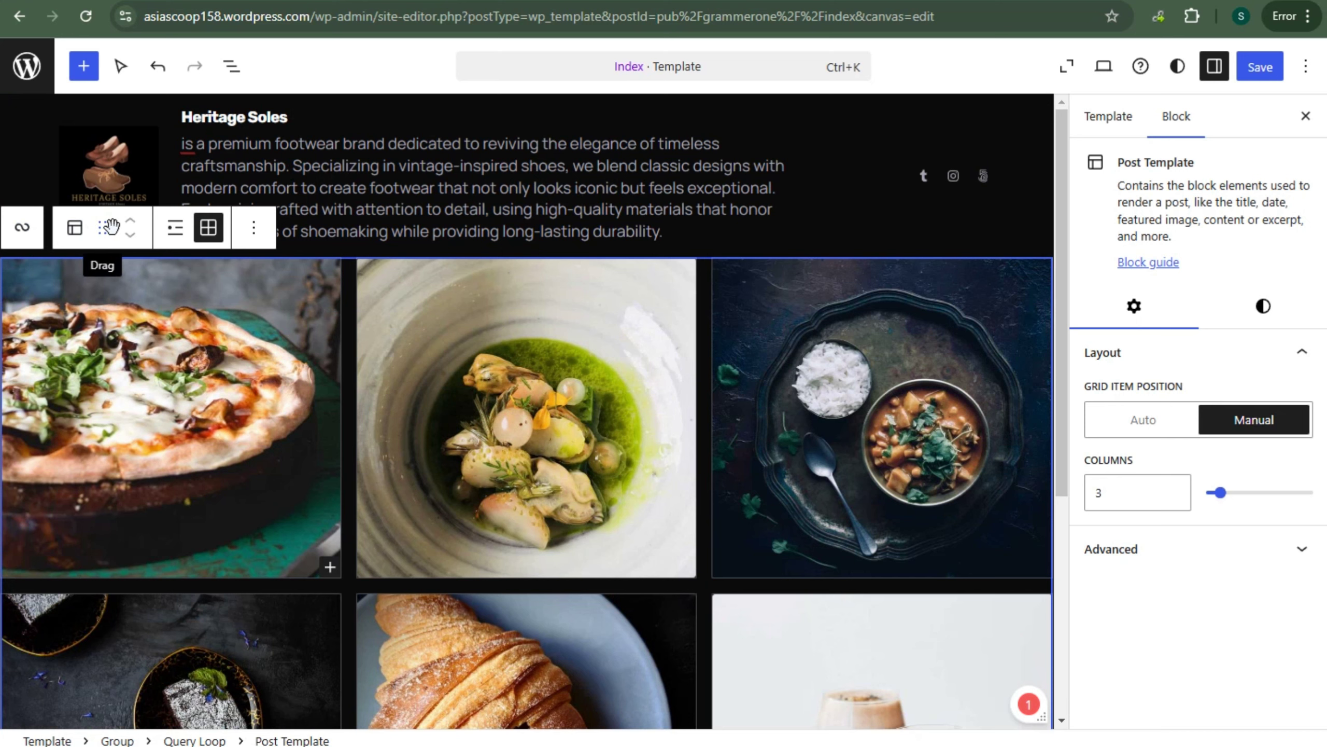
{"action": "left_click", "coordinate": [176, 228]}
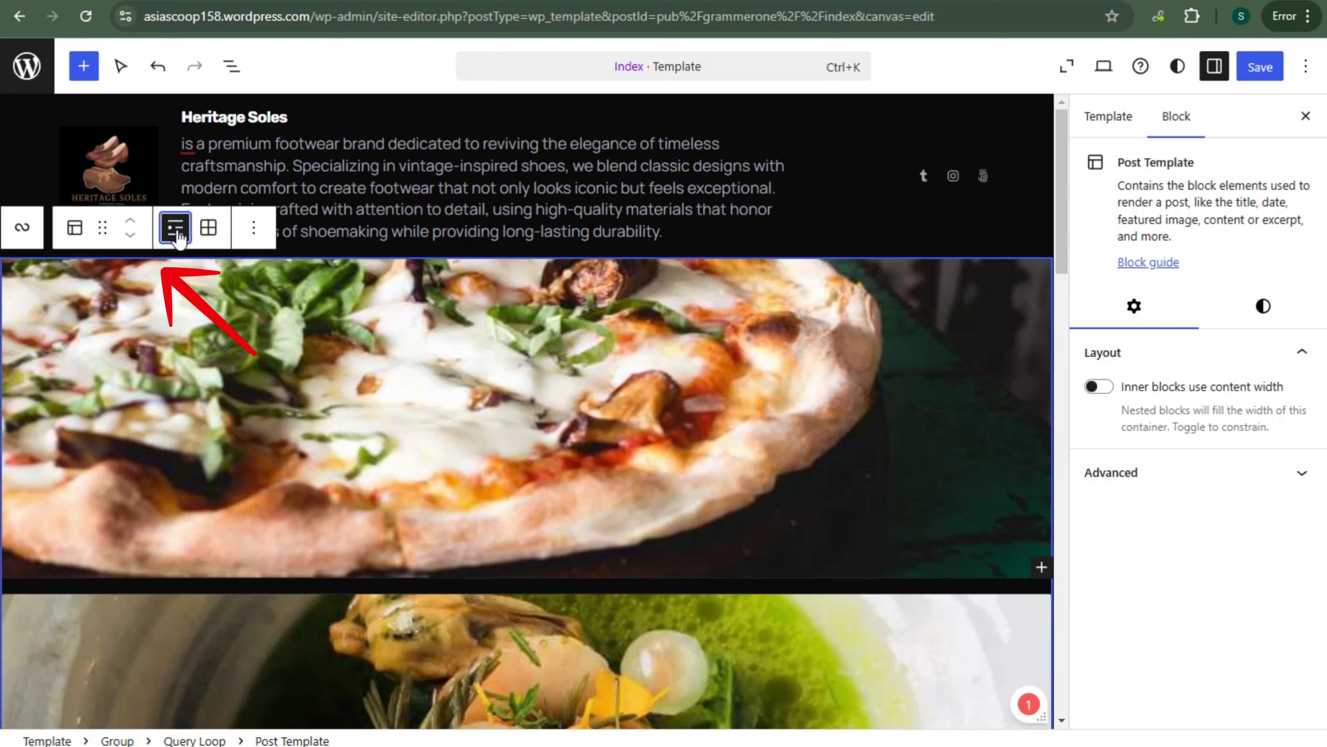
{"action": "left_click", "coordinate": [208, 228]}
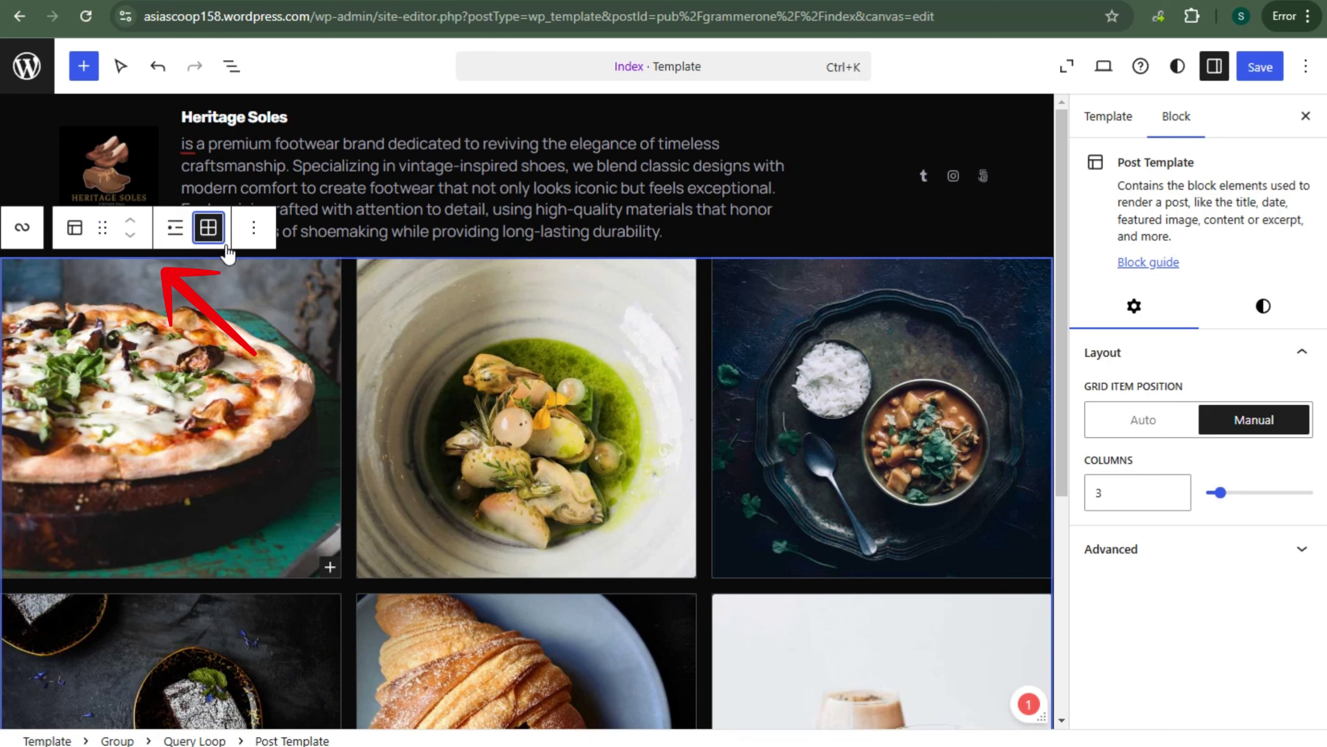
{"action": "left_click", "coordinate": [255, 230]}
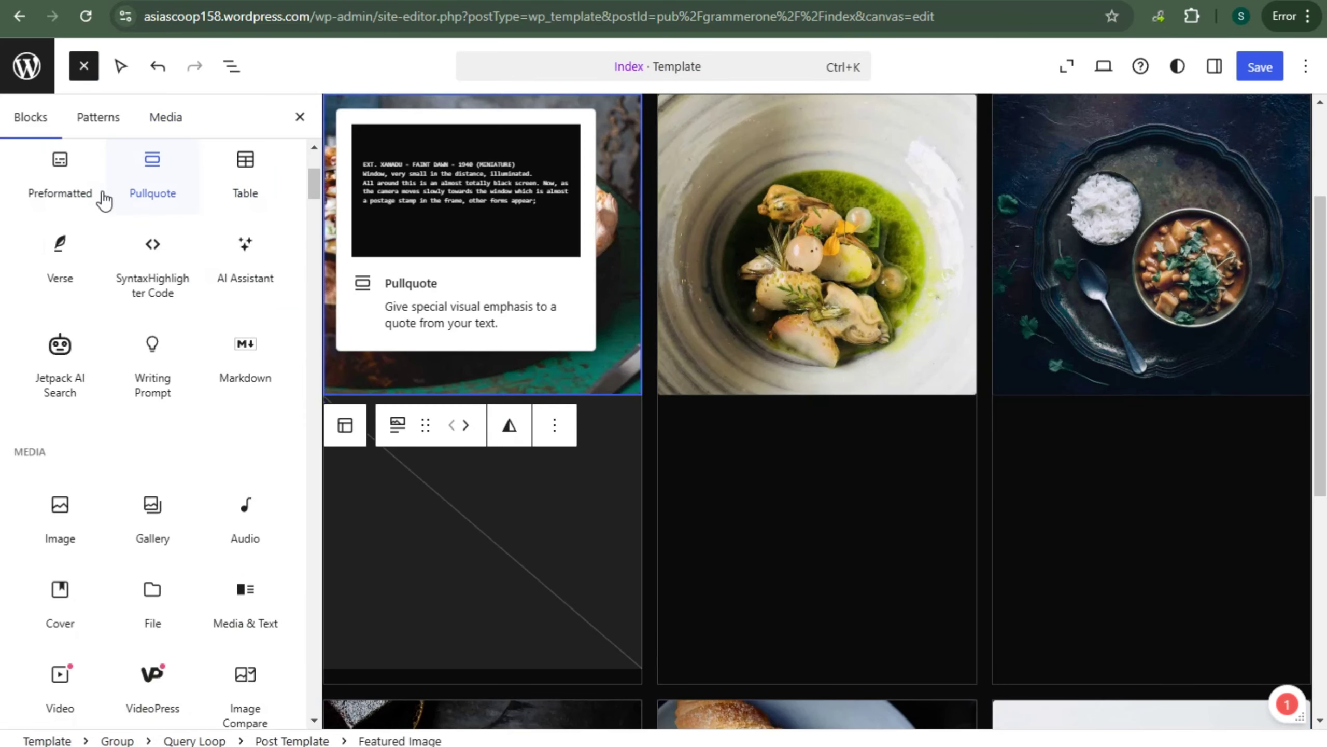
Insert an Image block from the block library's media blocks.
{"action": "scroll", "coordinate": [77, 208], "scroll_direction": "up", "scroll_amount": 5}
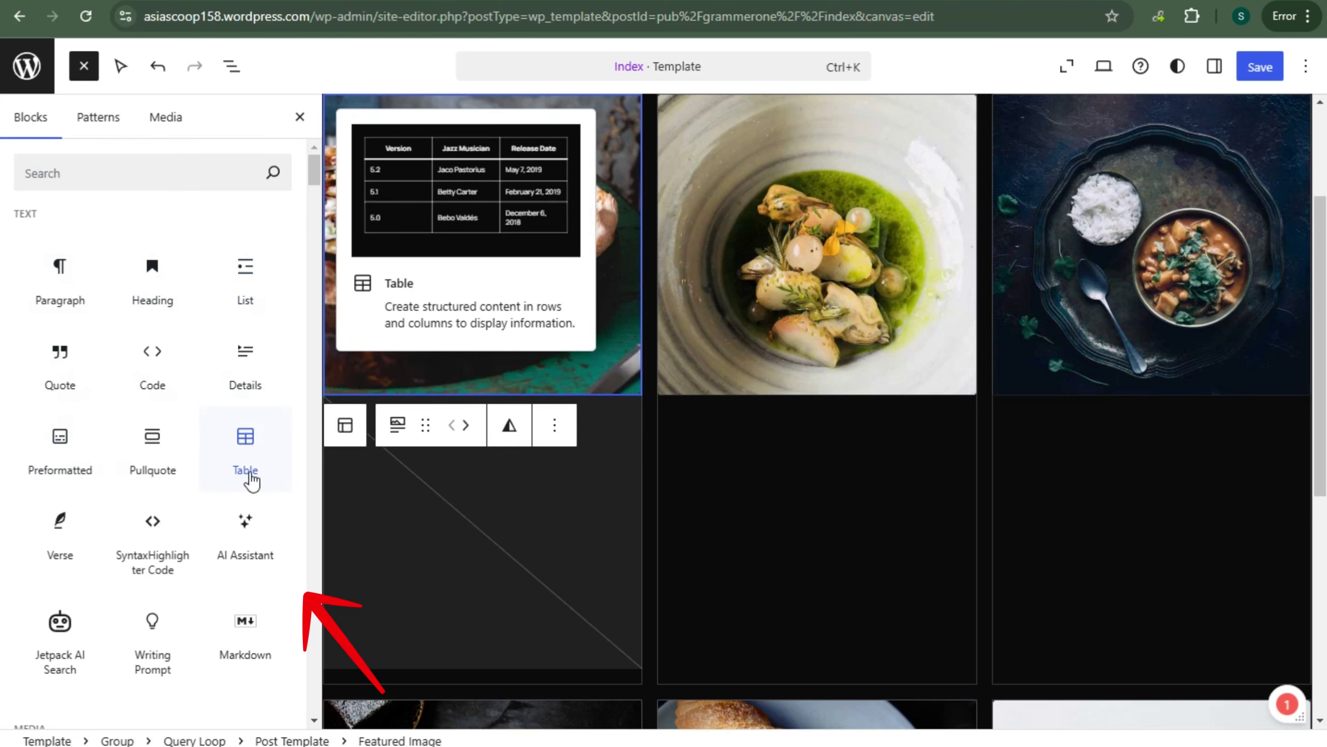
{"action": "scroll", "coordinate": [119, 594], "scroll_direction": "down", "scroll_amount": 3}
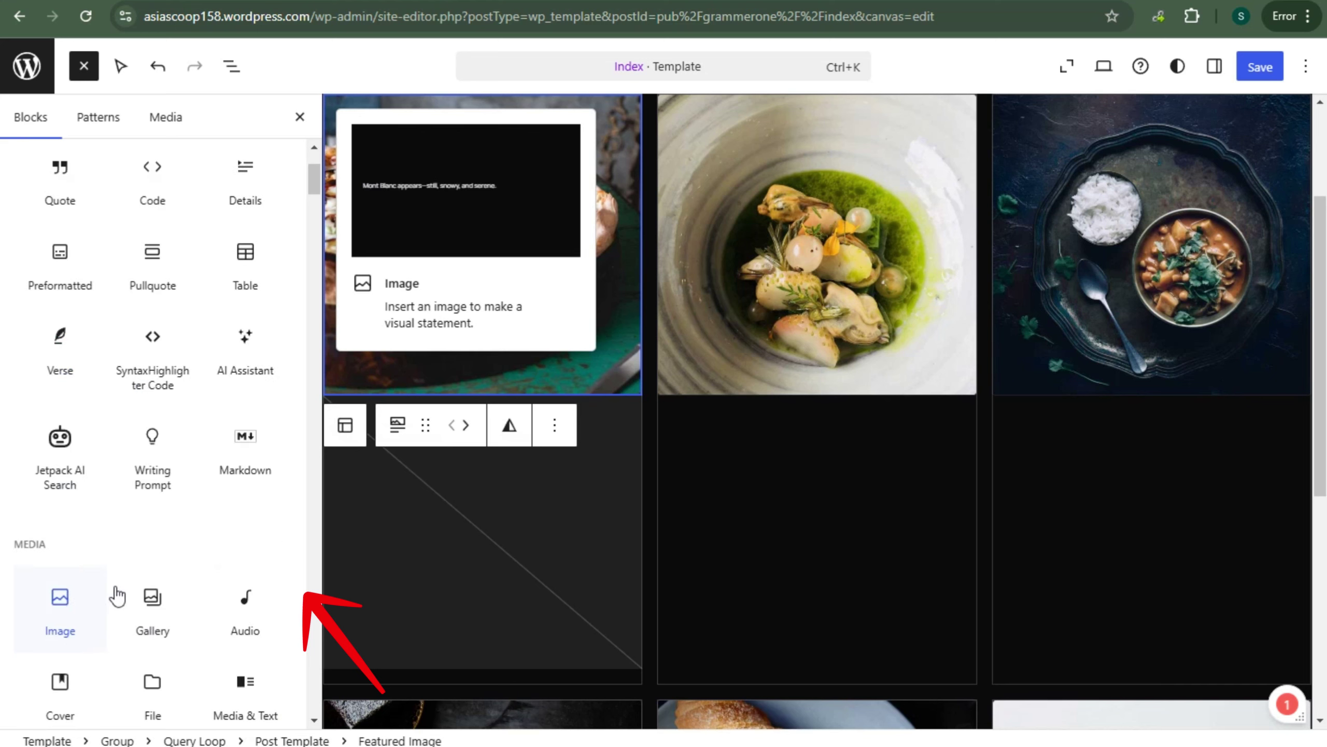
{"action": "scroll", "coordinate": [153, 563], "scroll_direction": "down", "scroll_amount": 2}
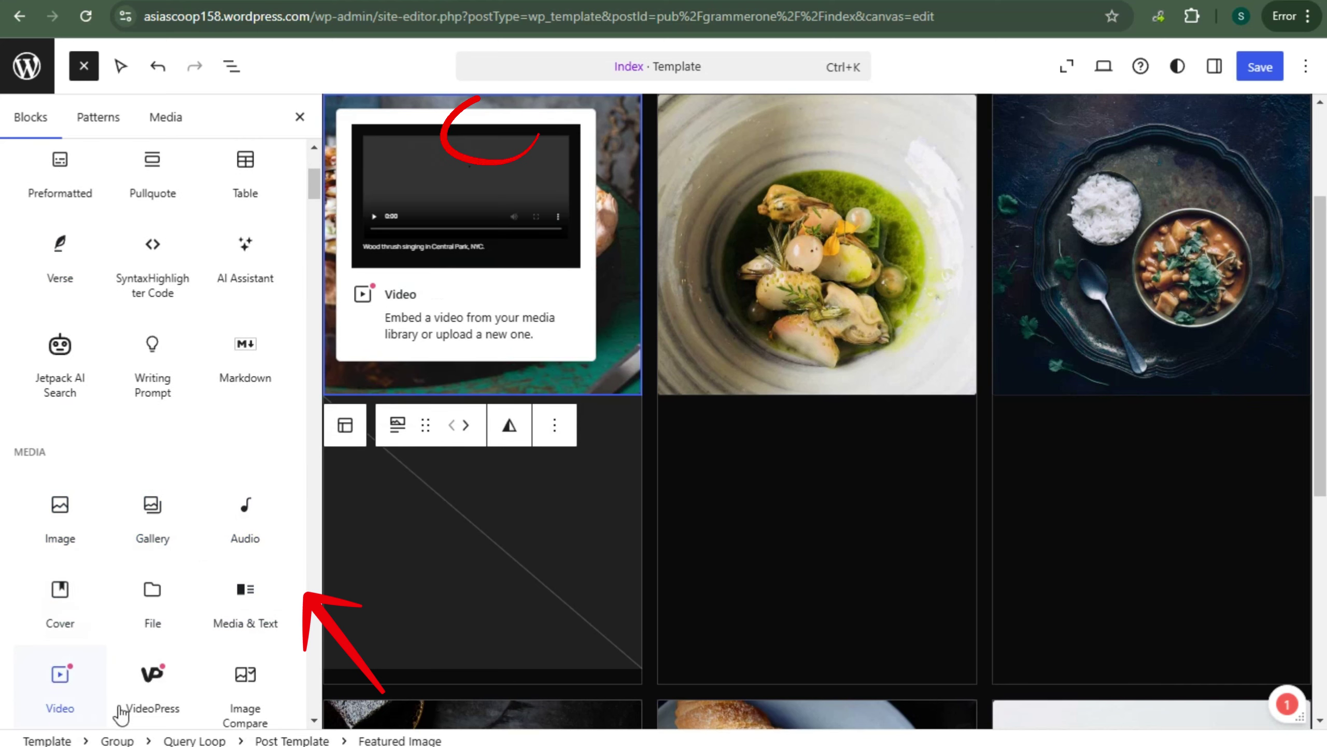
{"action": "scroll", "coordinate": [255, 688], "scroll_direction": "down", "scroll_amount": 3}
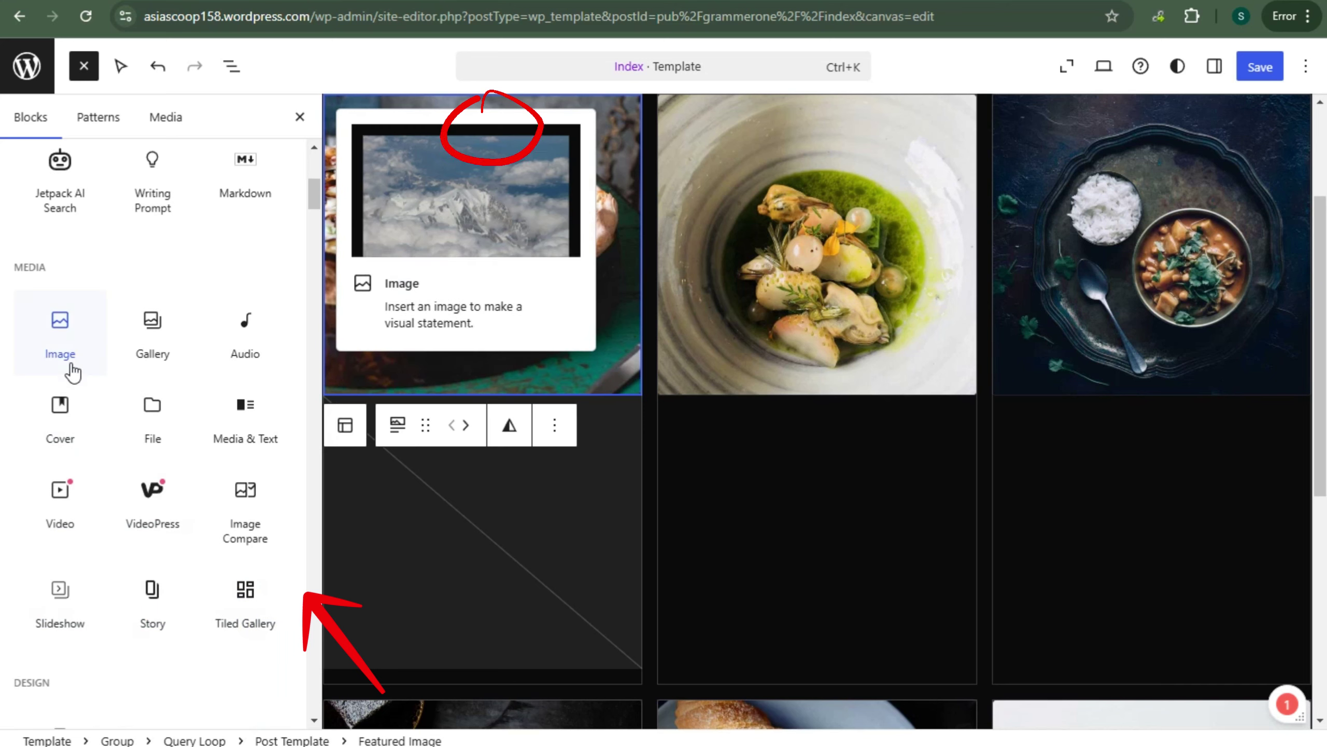
{"action": "left_click", "coordinate": [73, 370]}
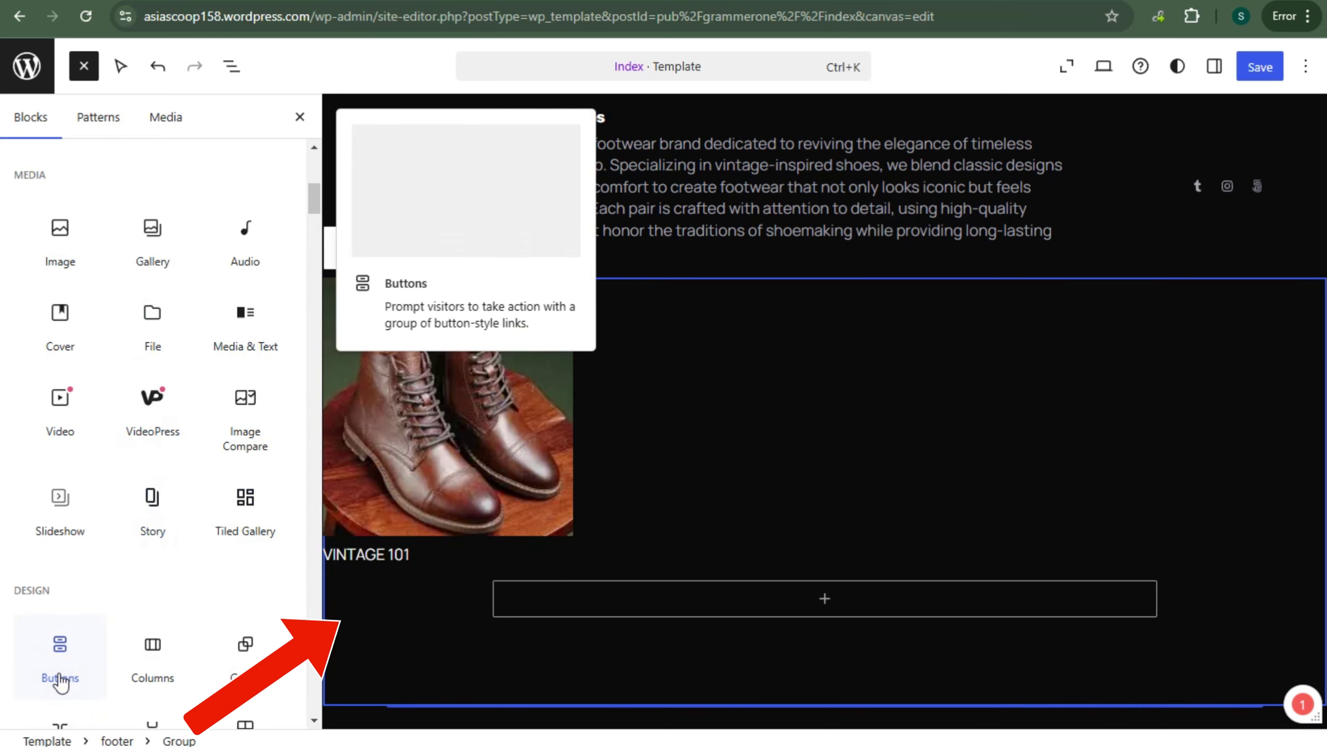
Insert a Buttons block below the brown boots image and label its button "CLICK NOW".
{"action": "left_click", "coordinate": [77, 639]}
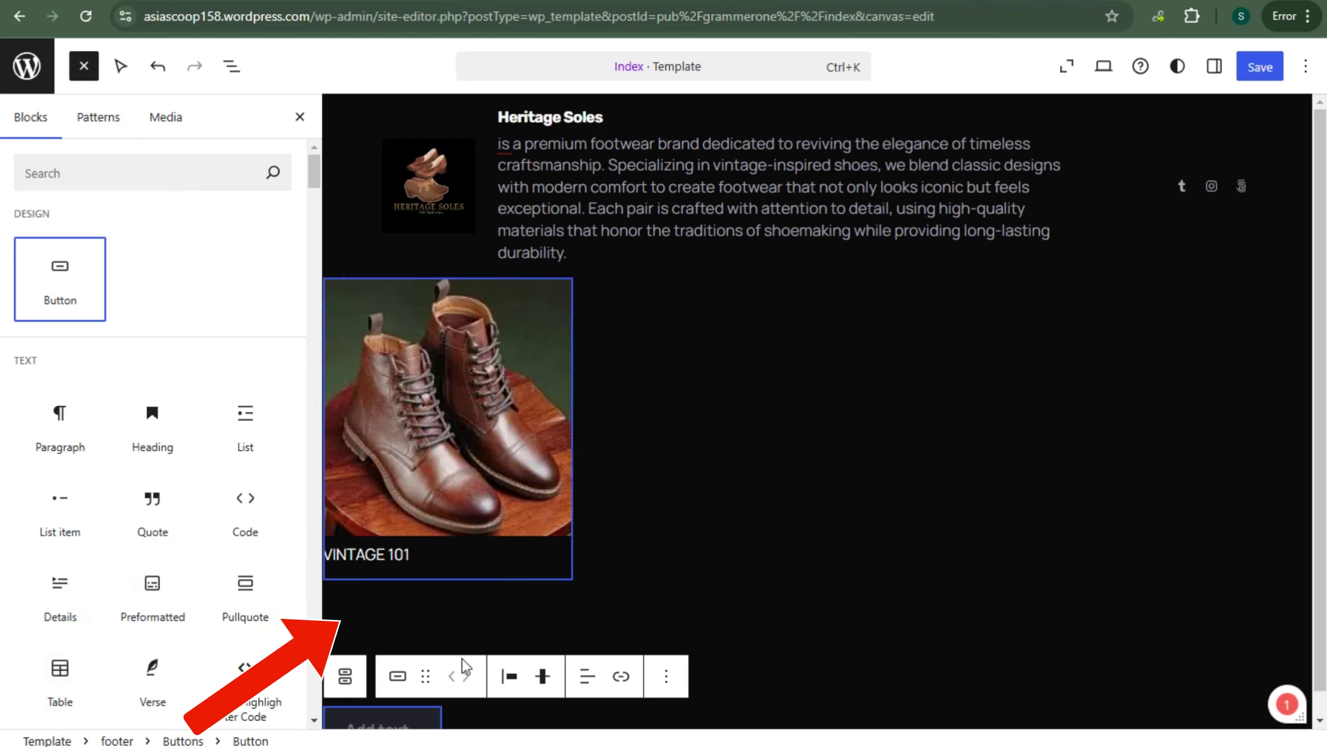
{"action": "scroll", "coordinate": [407, 695], "scroll_direction": "down", "scroll_amount": 1}
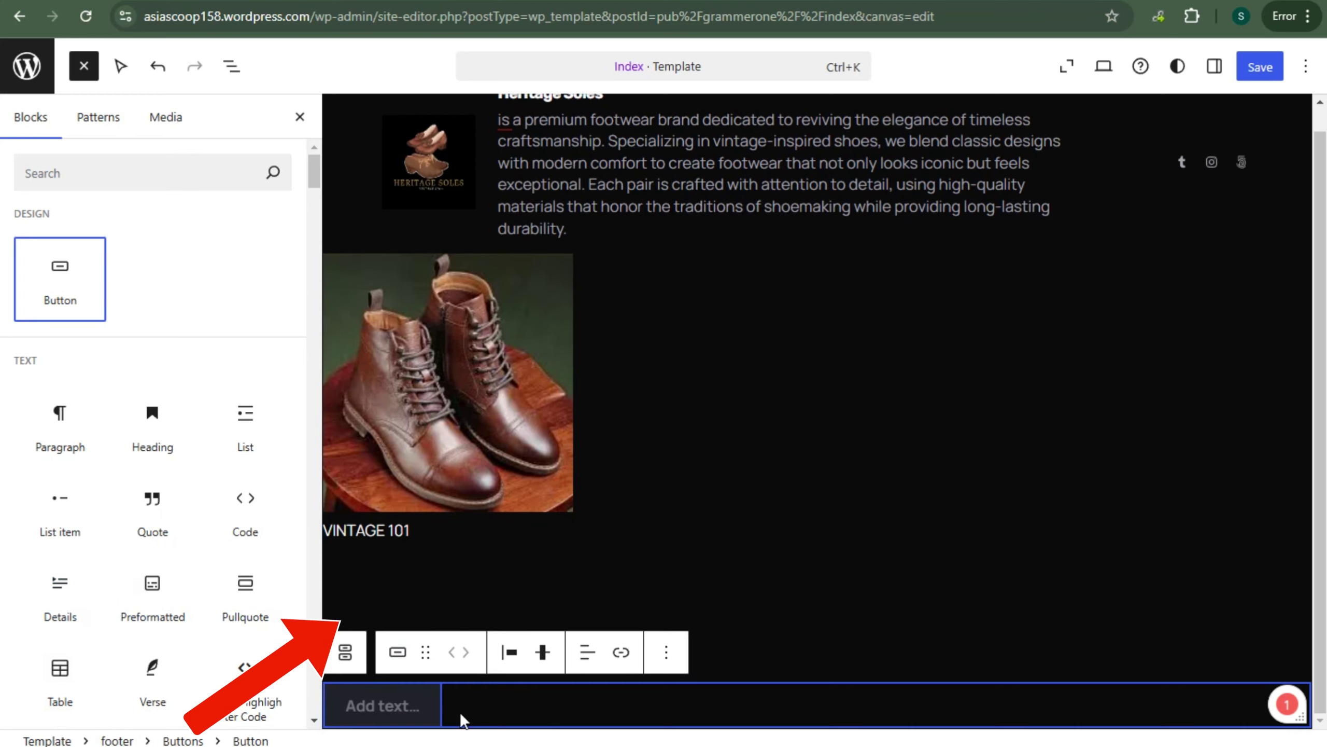
{"action": "left_click", "coordinate": [400, 710]}
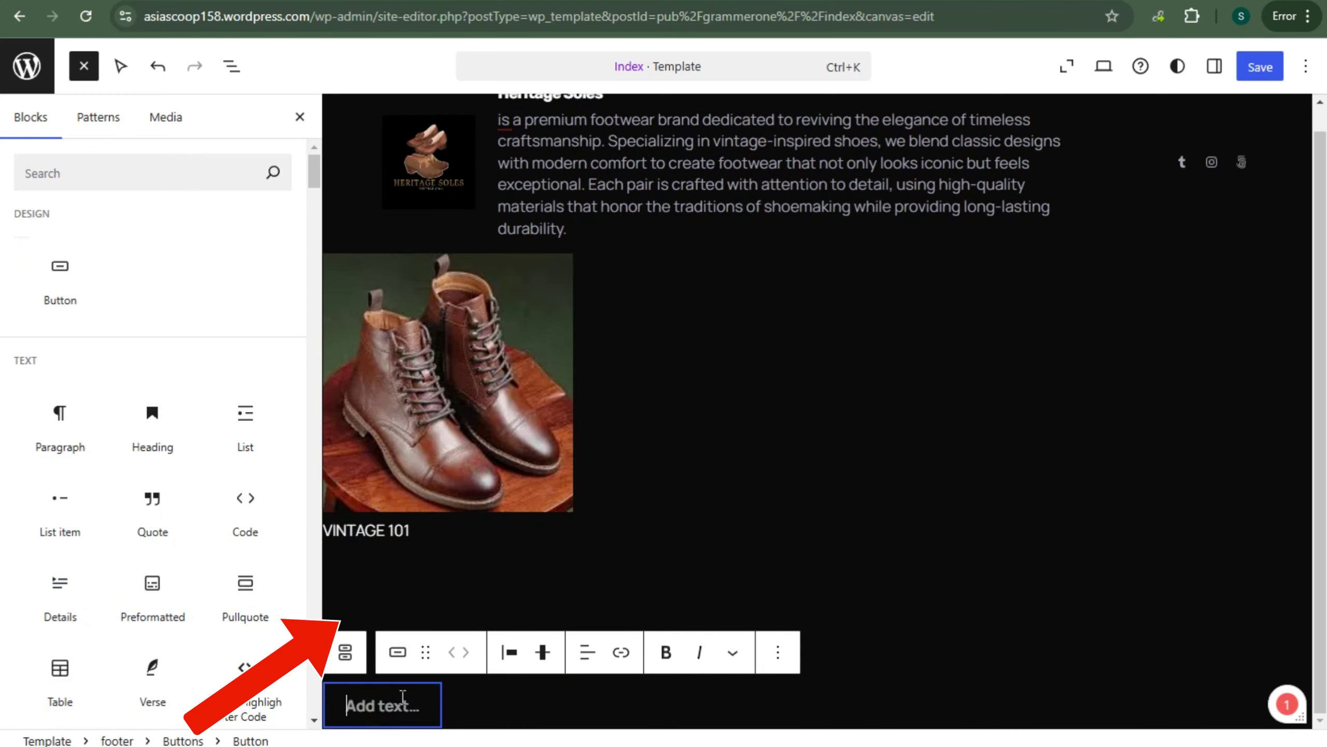
{"action": "type", "text": "click "}
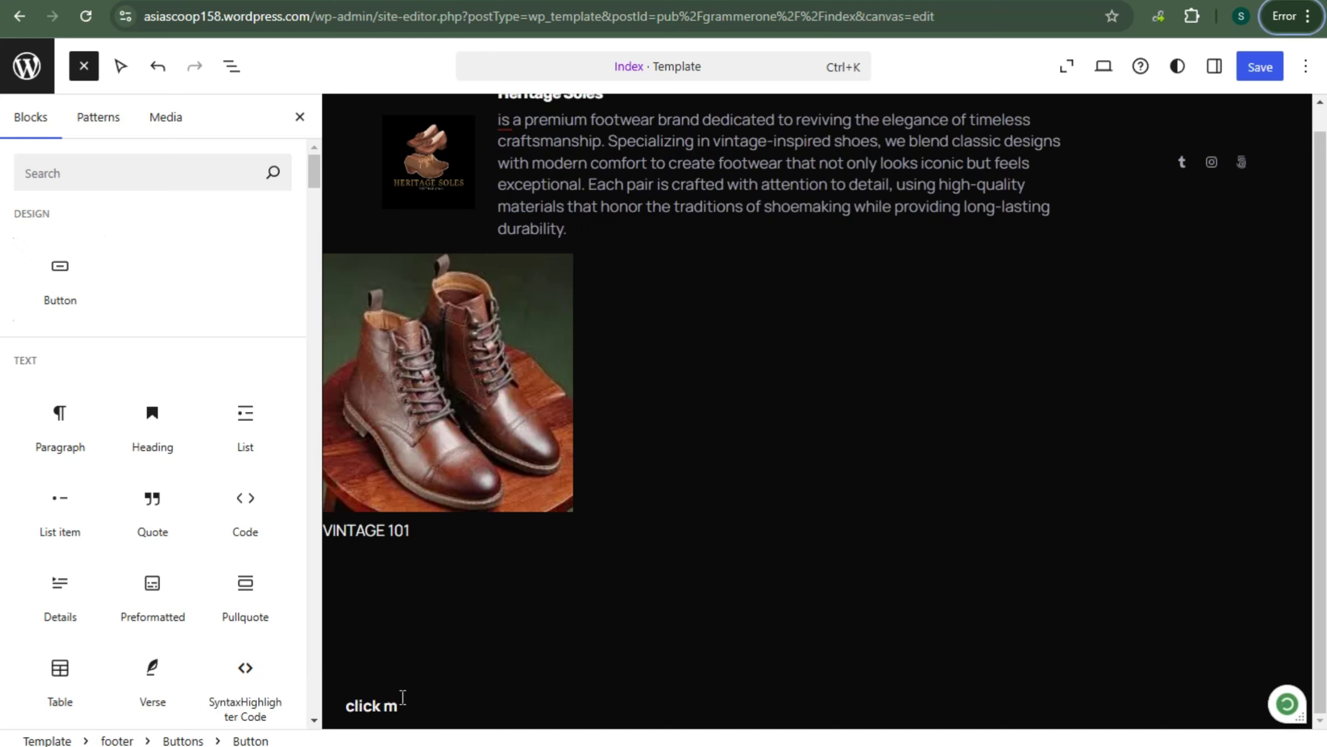
{"action": "type", "text": "m"}
{"action": "key", "text": "BackSpace"}
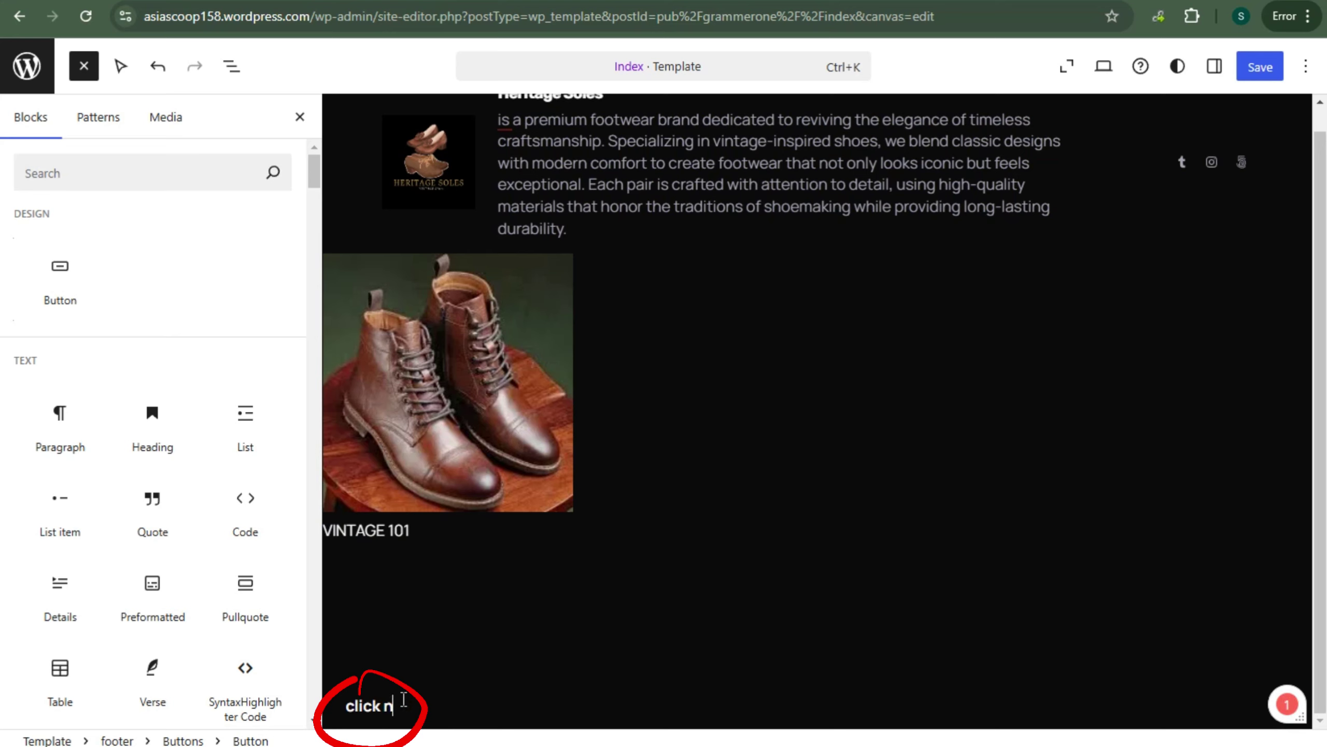
{"action": "key", "text": "BackSpace"}
{"action": "key", "text": "BackSpace"}
{"action": "key", "text": "BackSpace"}
{"action": "key", "text": "BackSpace"}
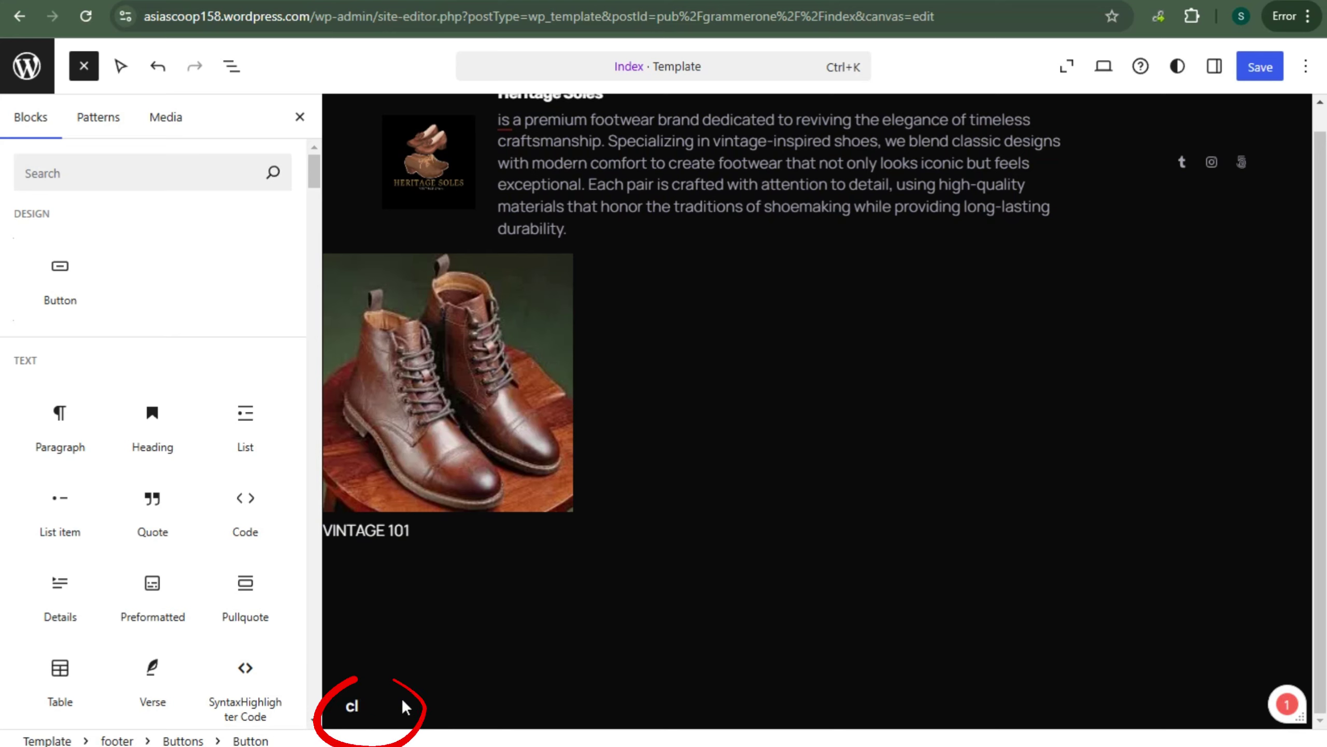
{"action": "key", "text": "BackSpace"}
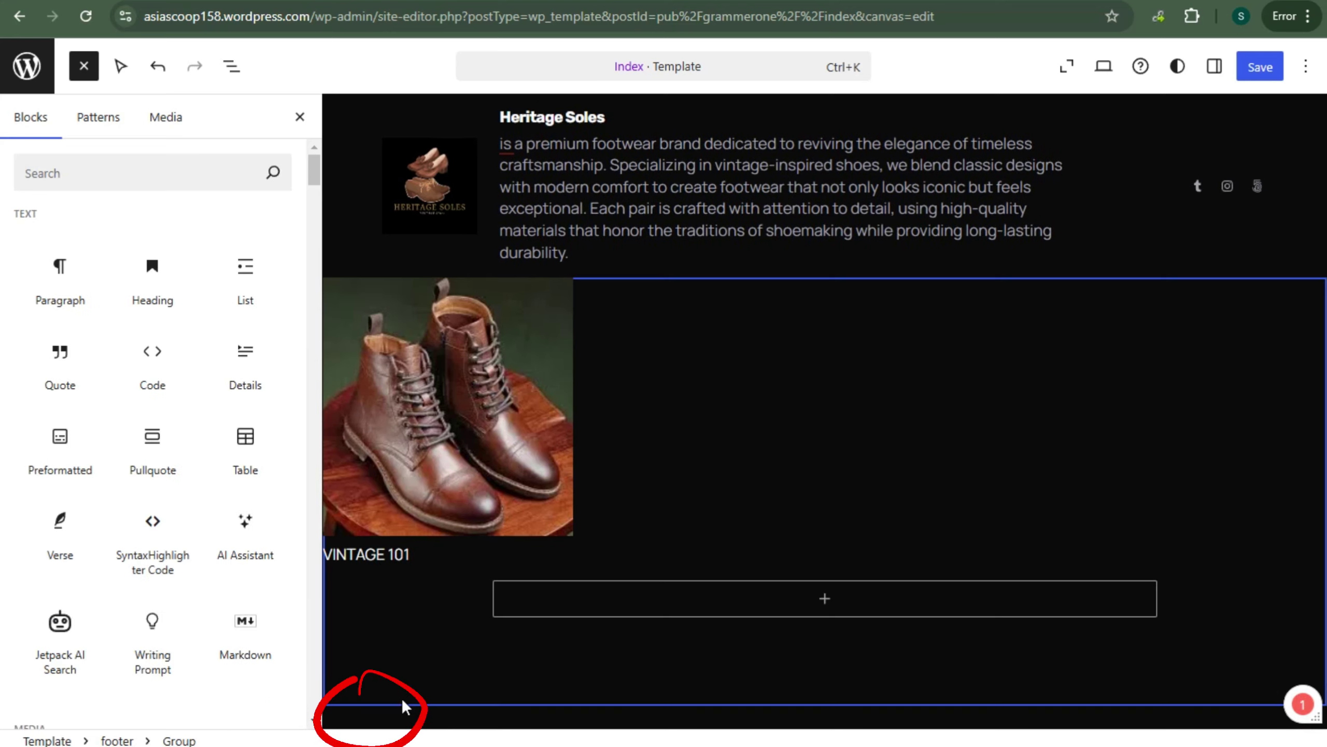
{"action": "scroll", "coordinate": [405, 706], "scroll_direction": "down", "scroll_amount": 1}
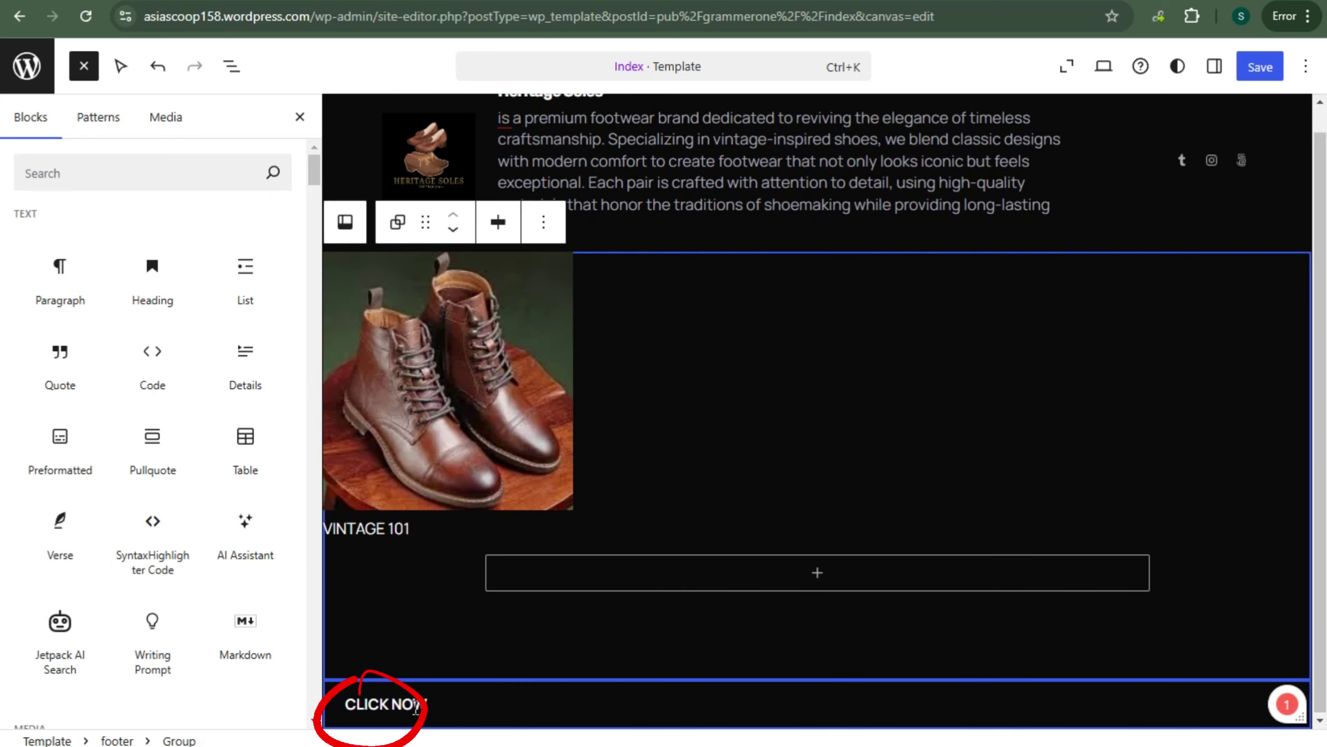
Insert a Gallery block in the footer's empty group and upload five shoe pictures into it.
{"action": "left_click", "coordinate": [818, 573]}
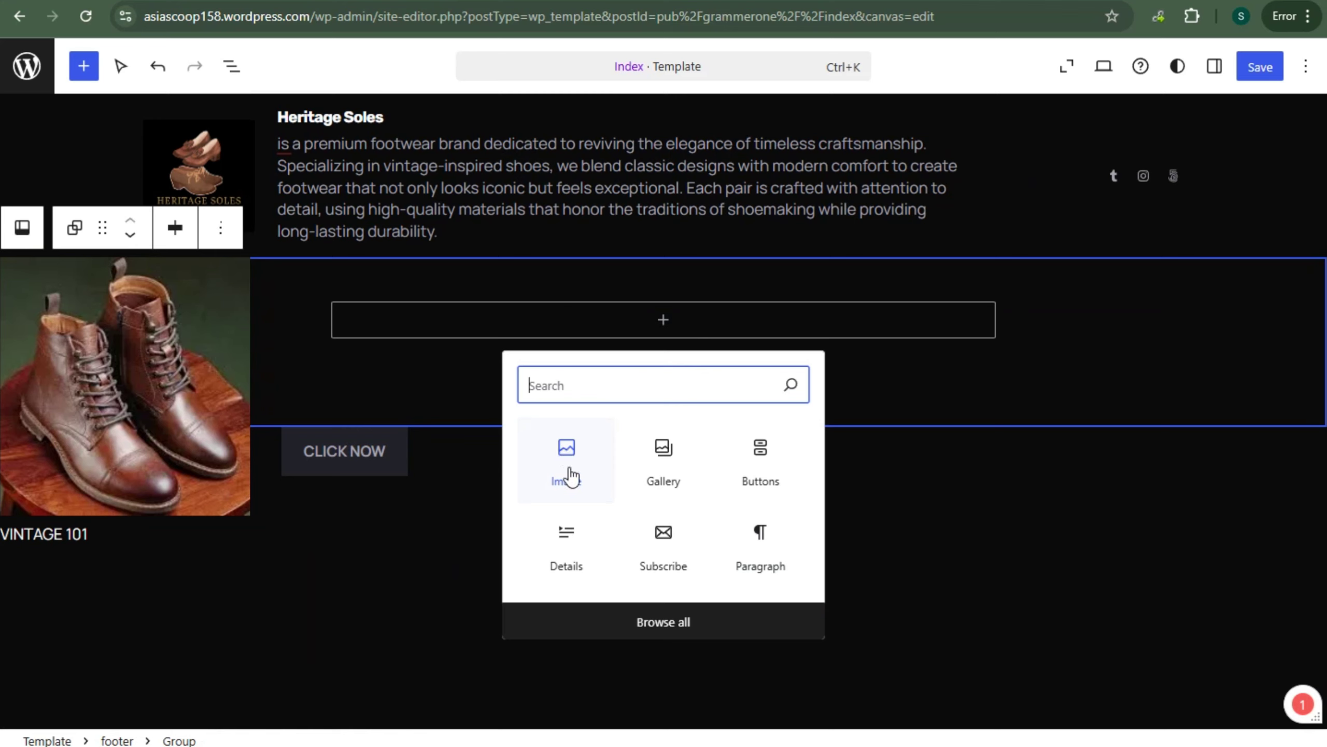
{"action": "left_click", "coordinate": [672, 471]}
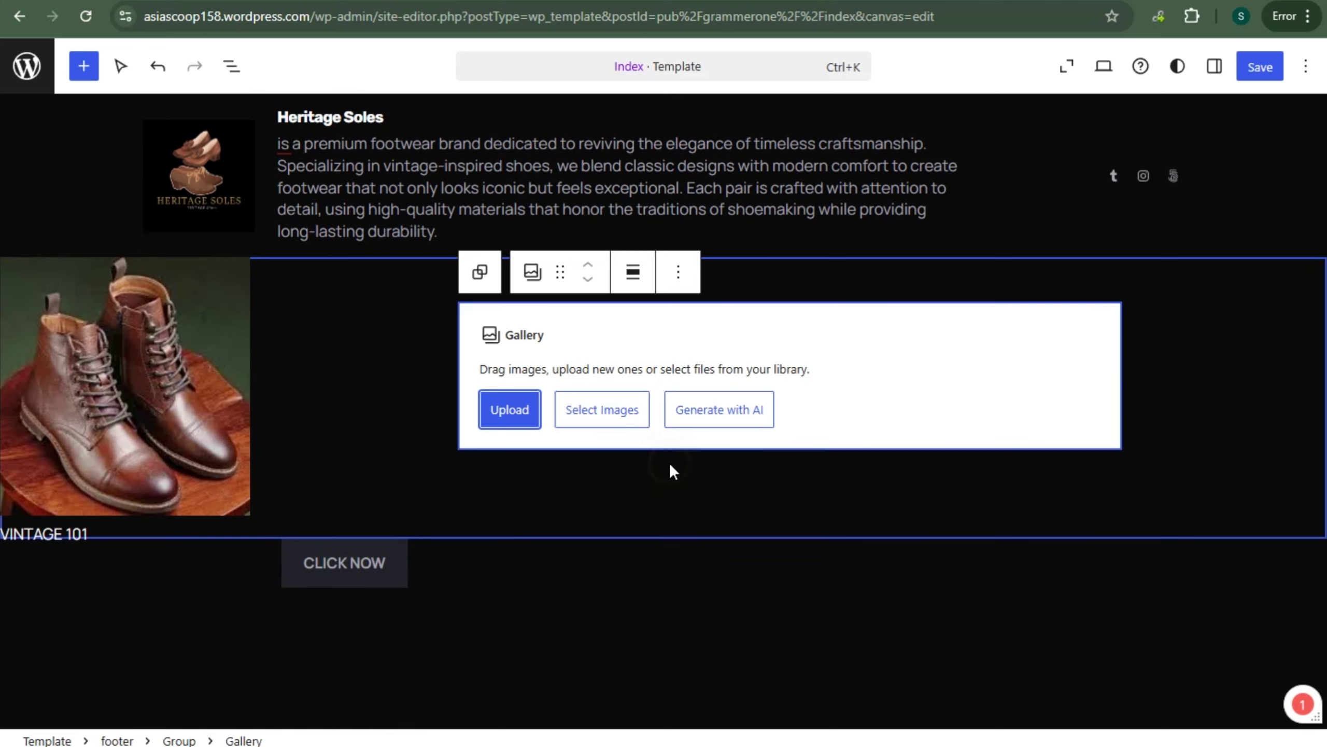
{"action": "left_click", "coordinate": [515, 409]}
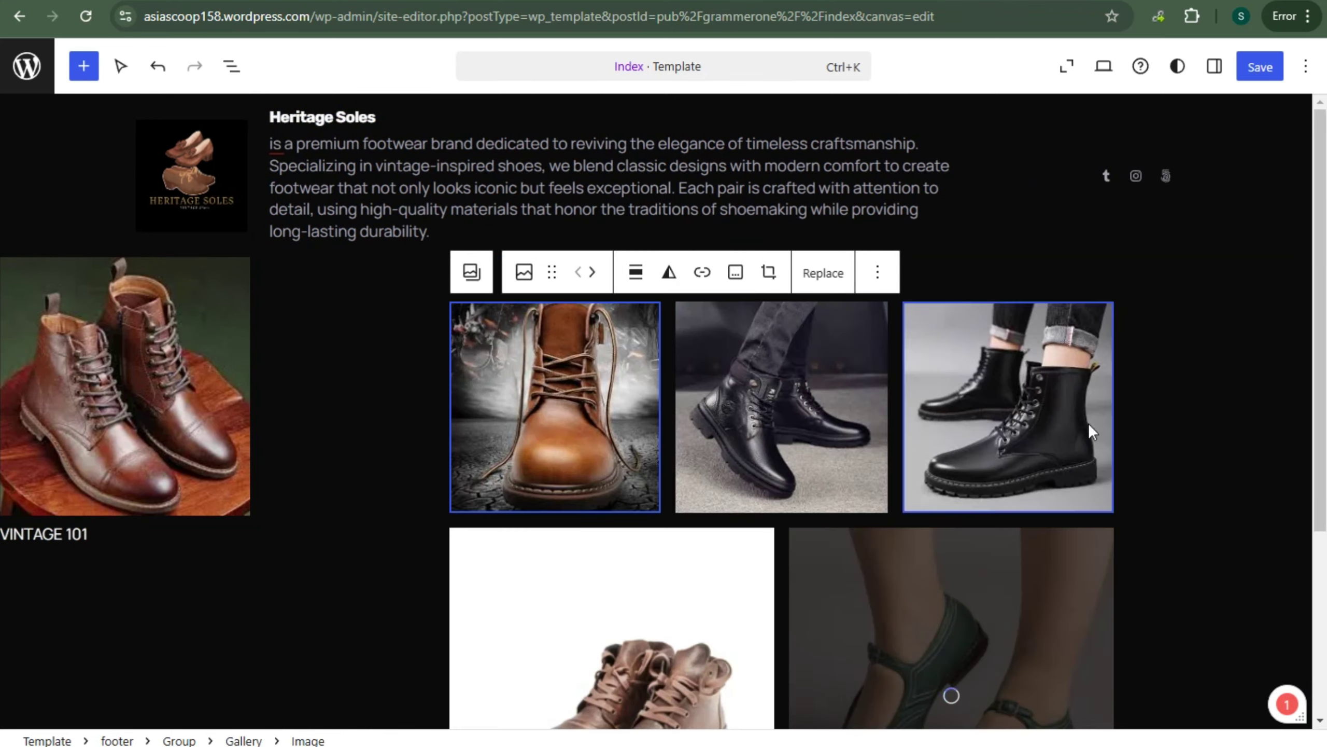
{"action": "left_click", "coordinate": [1142, 438]}
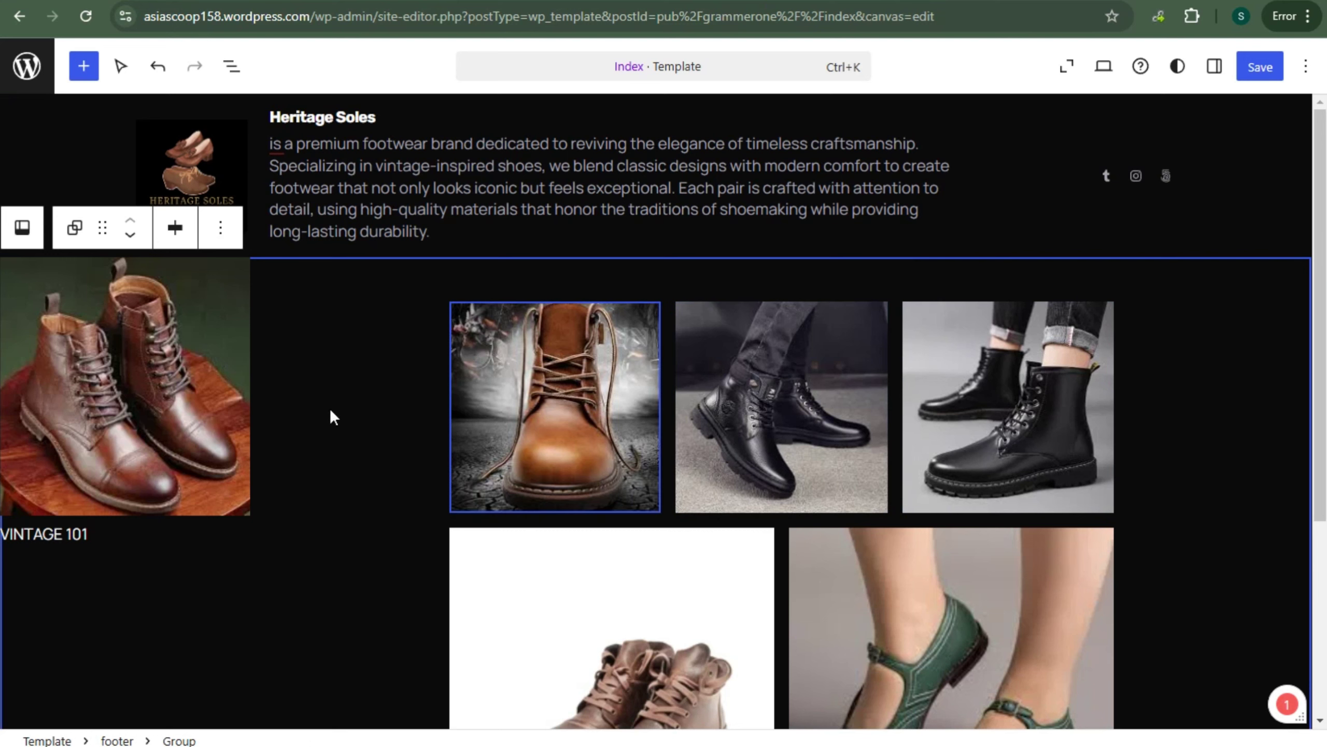
Enlarge the VINTAGE 101 boots image to about 1.7 times its width.
{"action": "left_click", "coordinate": [244, 422]}
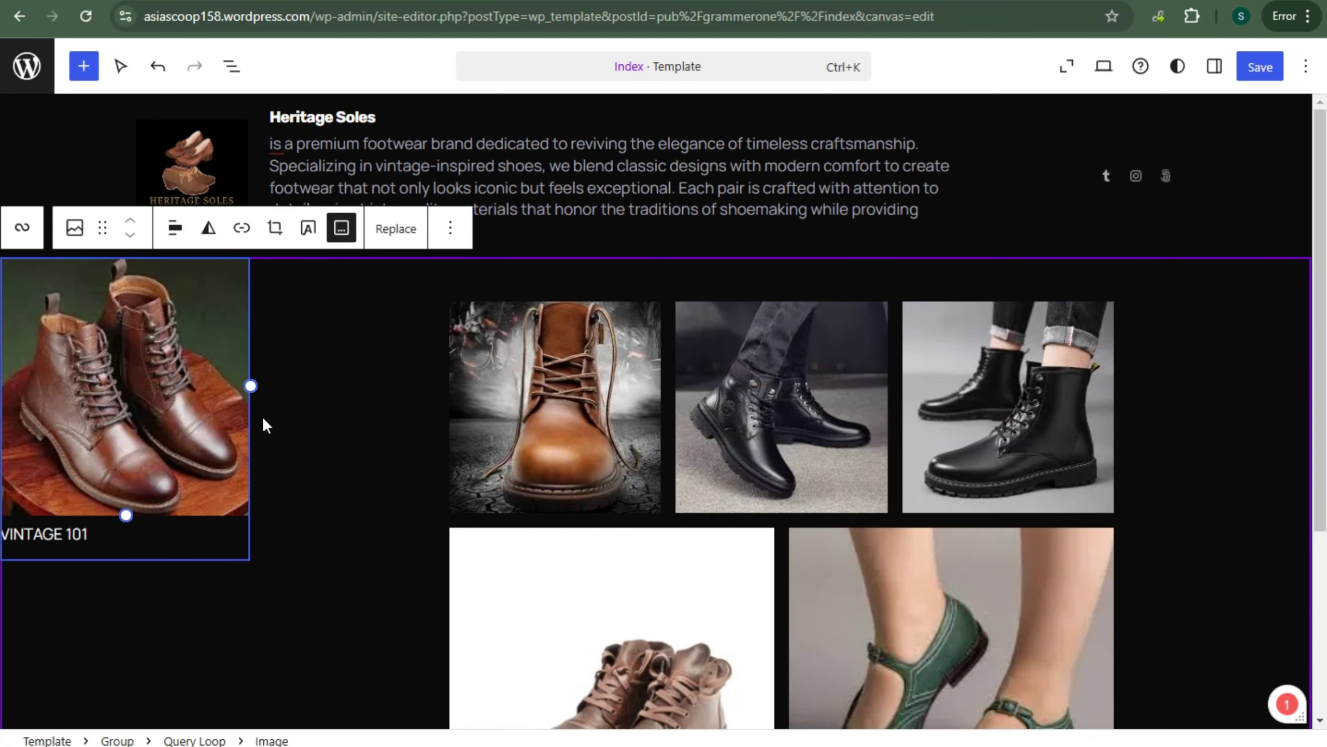
{"action": "left_click_drag", "start_coordinate": [252, 385], "coordinate": [426, 398]}
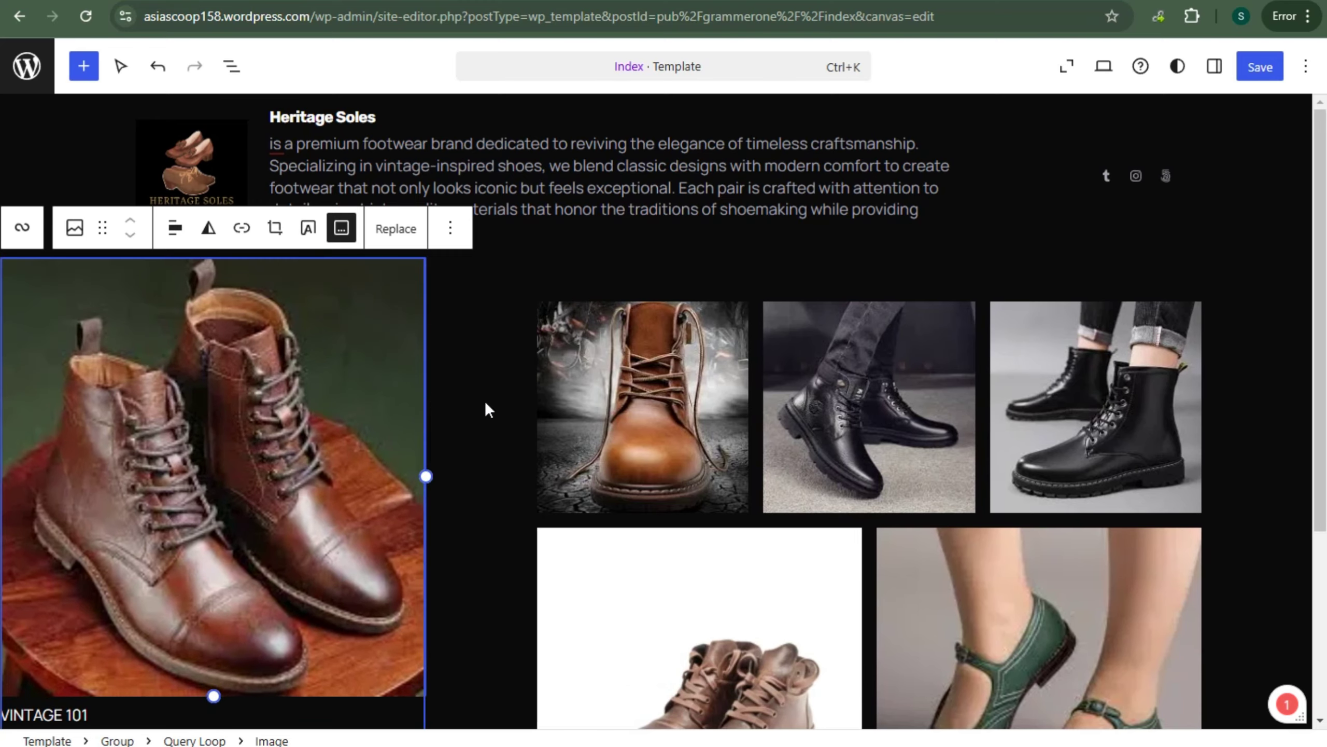
{"action": "left_click", "coordinate": [517, 366]}
Replace the gallery's white-background boots picture with the brown boots photo.
{"action": "scroll", "coordinate": [522, 440], "scroll_direction": "down", "scroll_amount": 5}
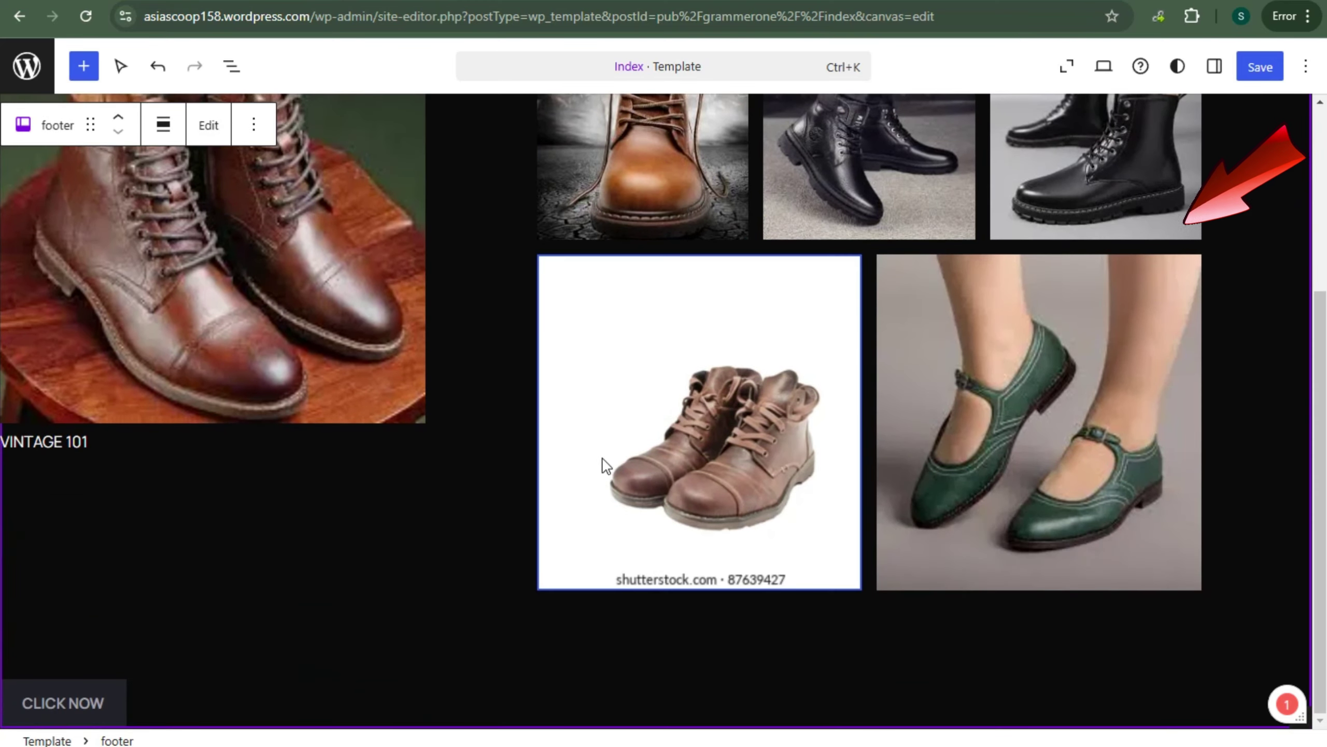
{"action": "scroll", "coordinate": [361, 445], "scroll_direction": "up", "scroll_amount": 5}
{"action": "scroll", "coordinate": [643, 479], "scroll_direction": "down", "scroll_amount": 5}
{"action": "scroll", "coordinate": [514, 384], "scroll_direction": "up", "scroll_amount": 5}
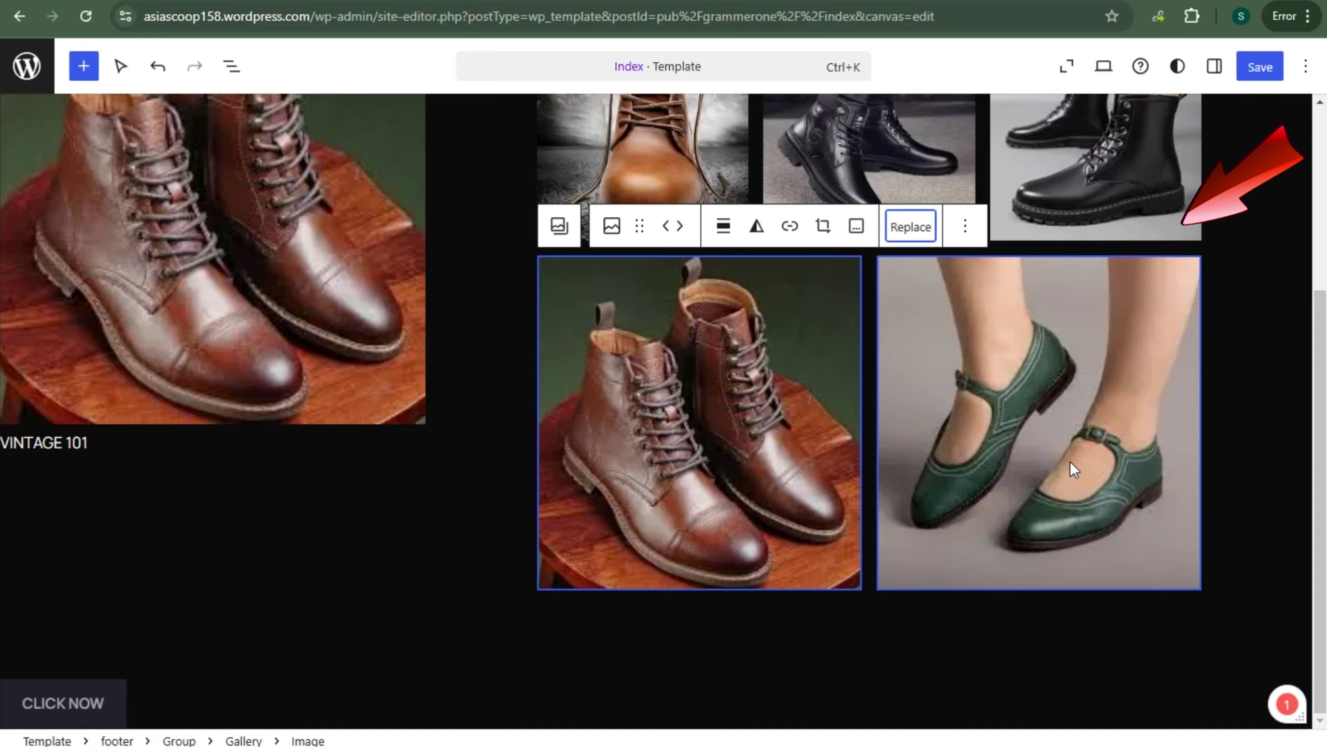
Remove the word "is" from the start of the header's intro paragraph and select the footer.
{"action": "scroll", "coordinate": [453, 424], "scroll_direction": "up", "scroll_amount": 5}
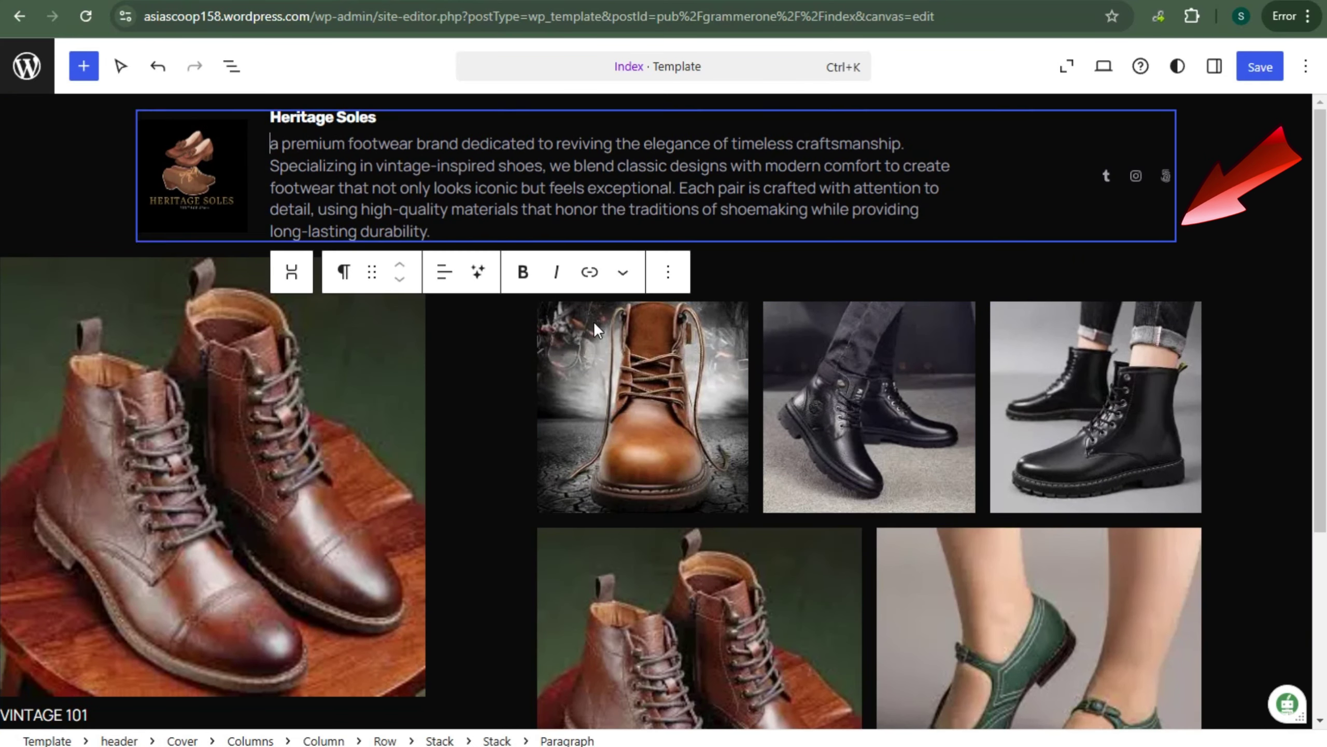
{"action": "scroll", "coordinate": [520, 542], "scroll_direction": "down", "scroll_amount": 5}
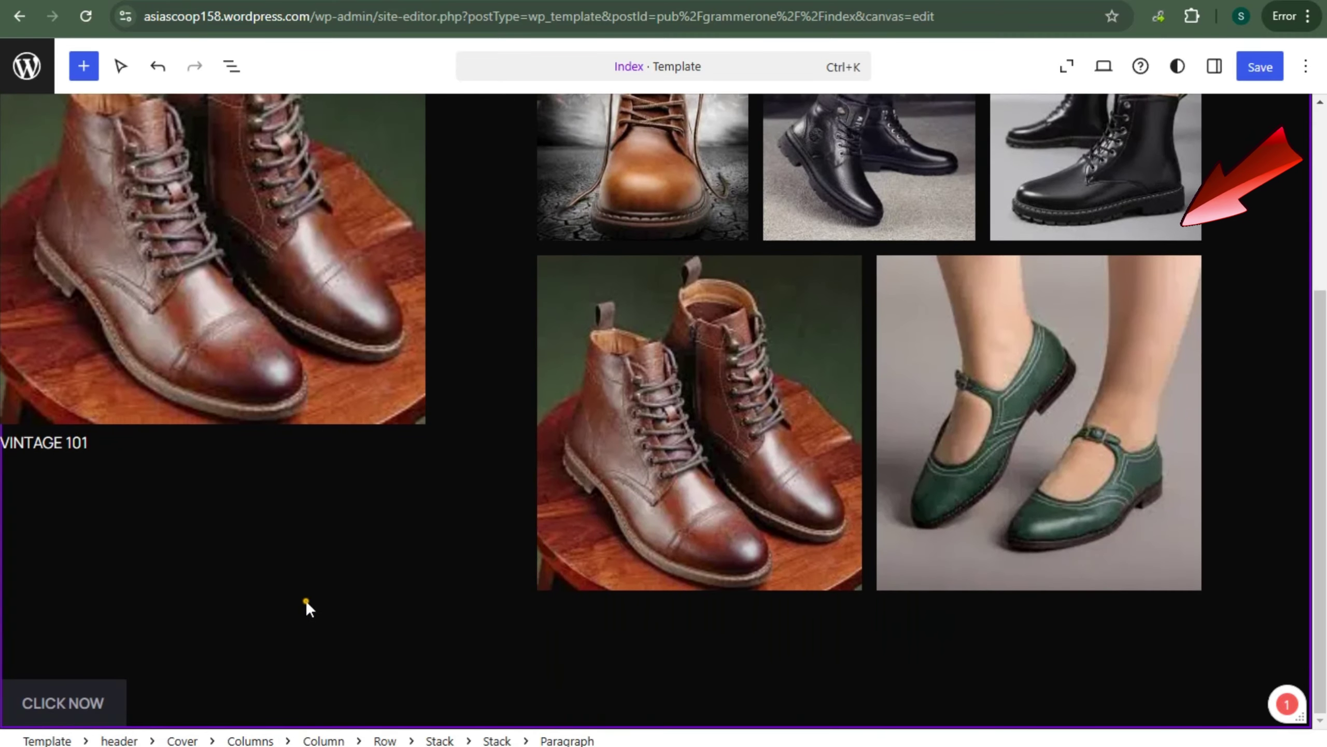
{"action": "left_click", "coordinate": [307, 602]}
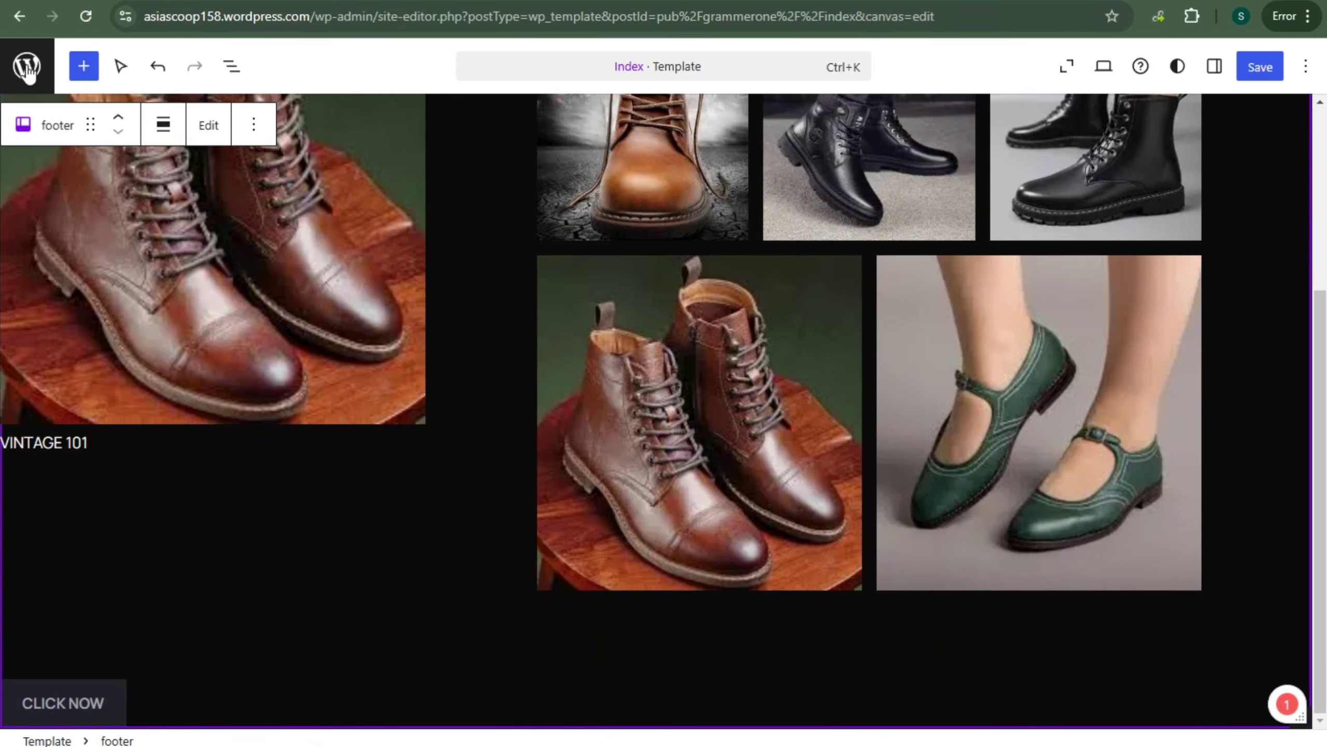
Look through the block library's media, design, widget and social icon blocks available for the footer.
{"action": "left_click", "coordinate": [84, 66]}
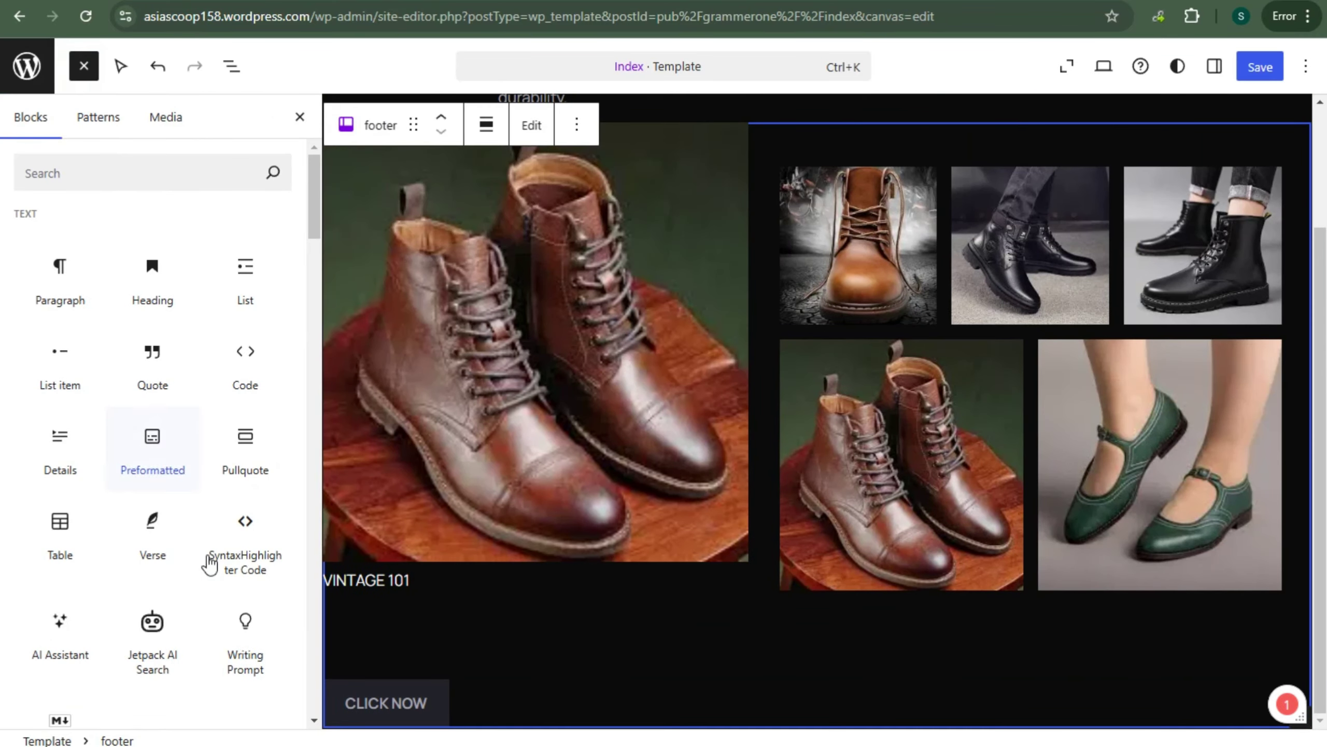
{"action": "scroll", "coordinate": [209, 564], "scroll_direction": "down", "scroll_amount": 10}
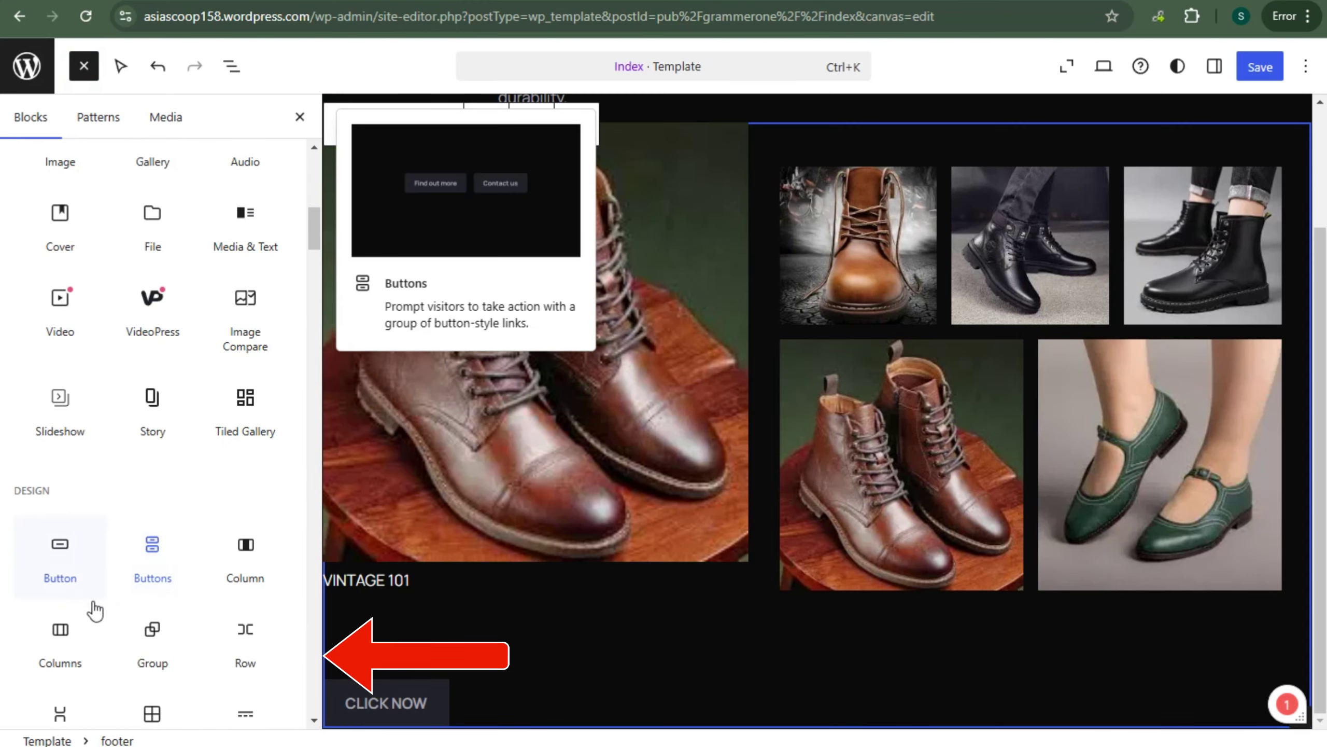
{"action": "scroll", "coordinate": [94, 609], "scroll_direction": "down", "scroll_amount": 2}
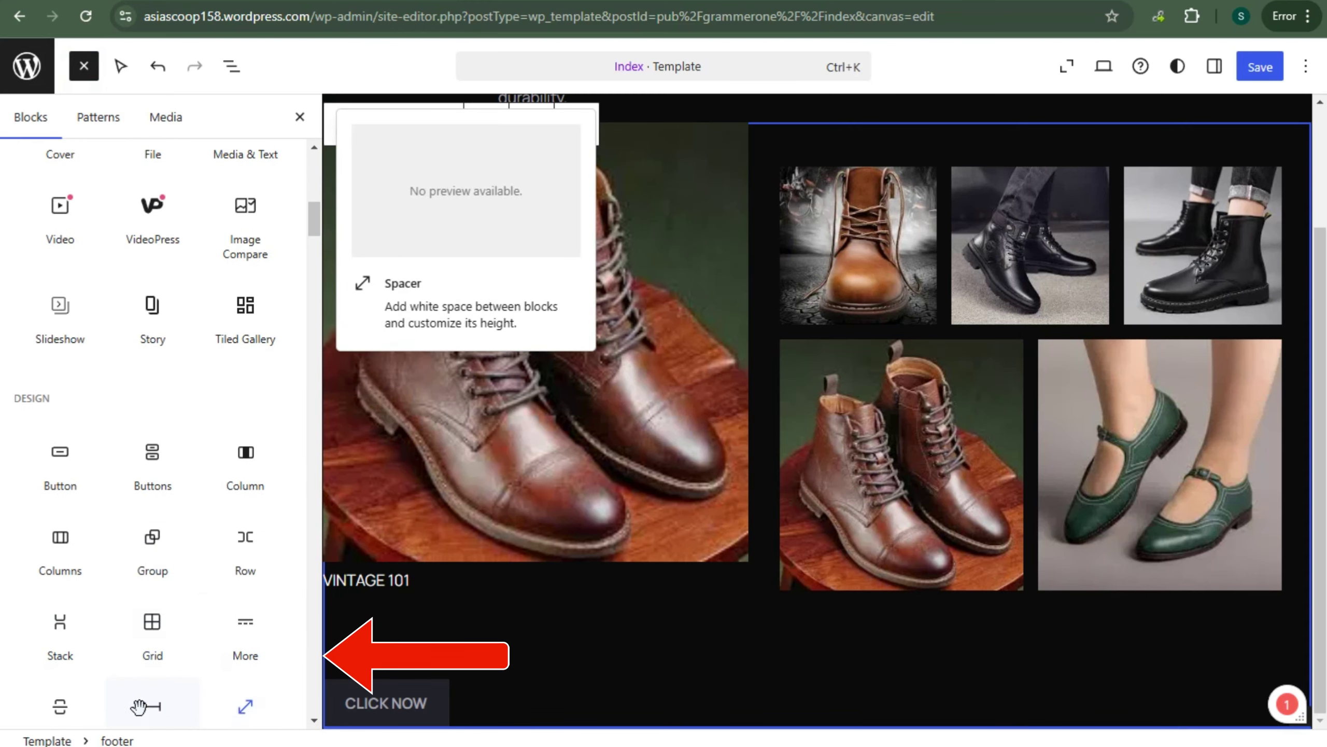
{"action": "scroll", "coordinate": [152, 628], "scroll_direction": "down", "scroll_amount": 15}
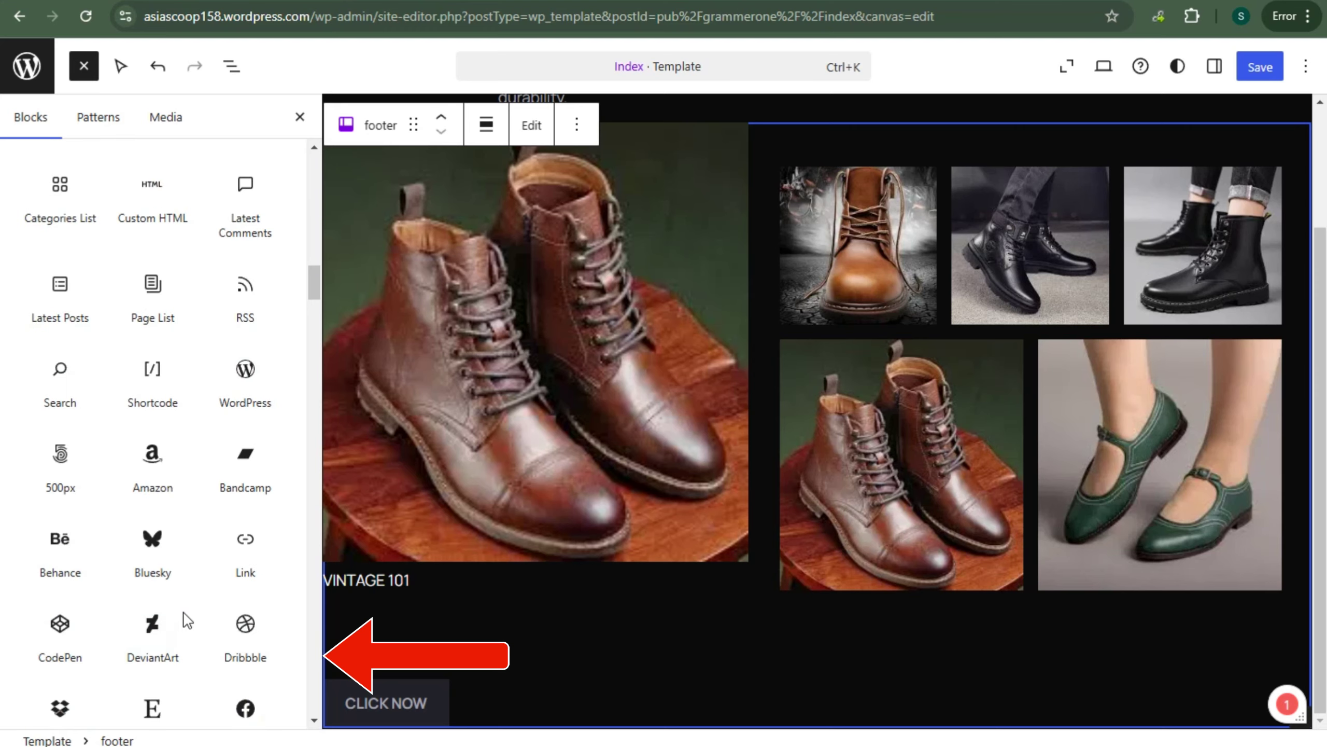
Try to insert the Amazon, Facebook and Etsy social icon blocks at the footer.
{"action": "left_click", "coordinate": [150, 462]}
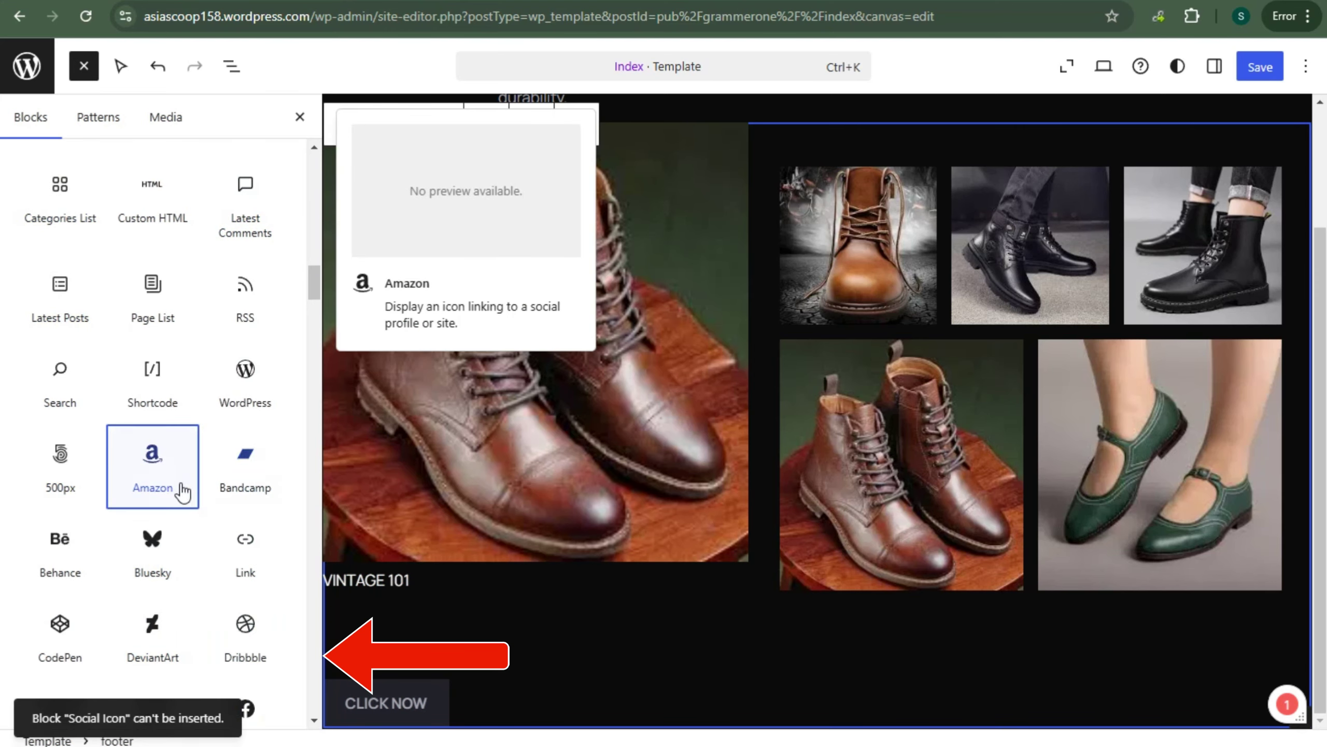
{"action": "scroll", "coordinate": [240, 515], "scroll_direction": "down", "scroll_amount": 2}
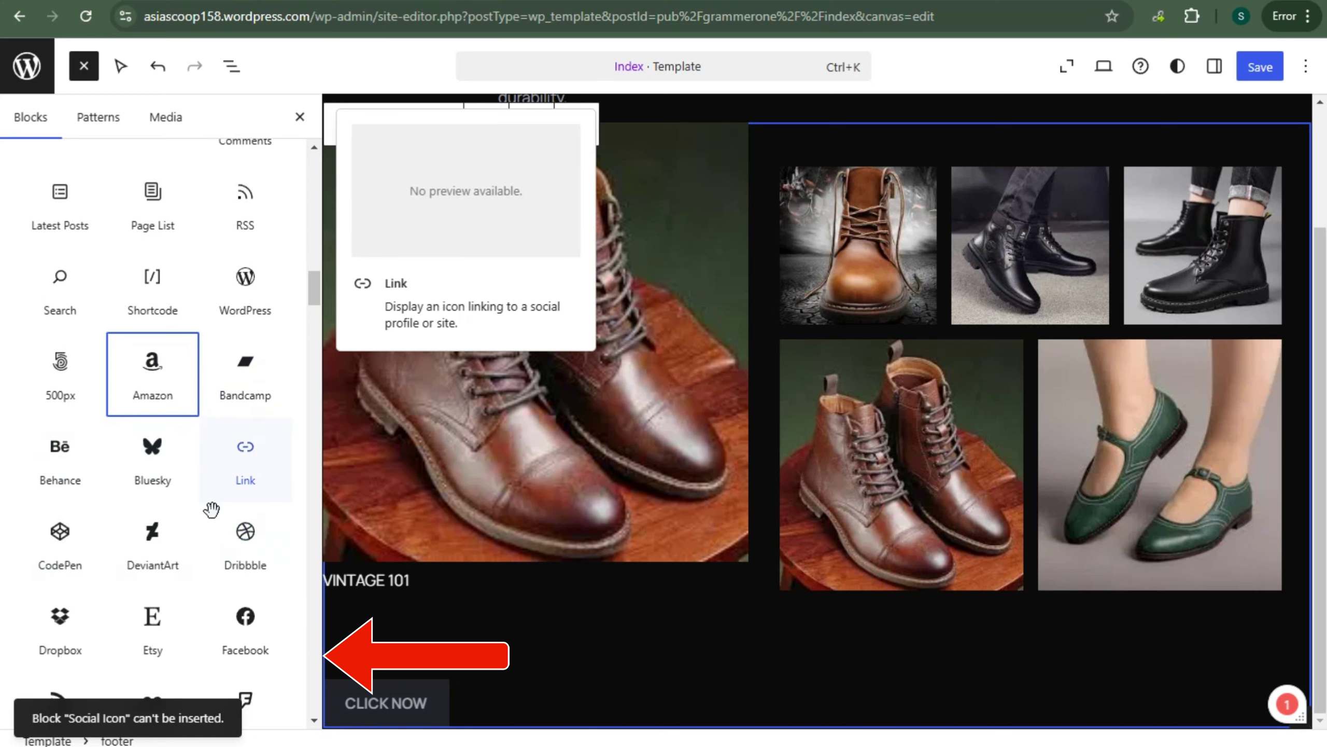
{"action": "scroll", "coordinate": [267, 412], "scroll_direction": "down", "scroll_amount": 3}
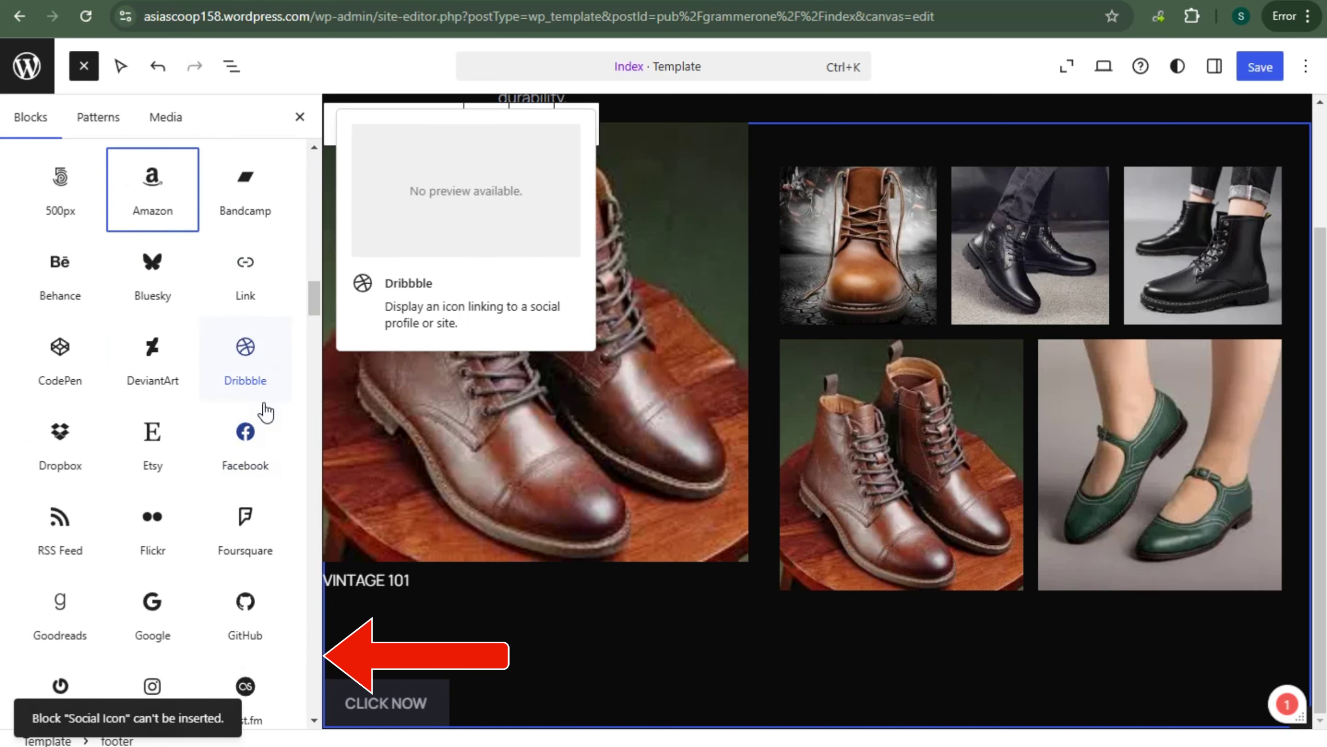
{"action": "left_click", "coordinate": [247, 448]}
{"action": "left_click", "coordinate": [165, 460]}
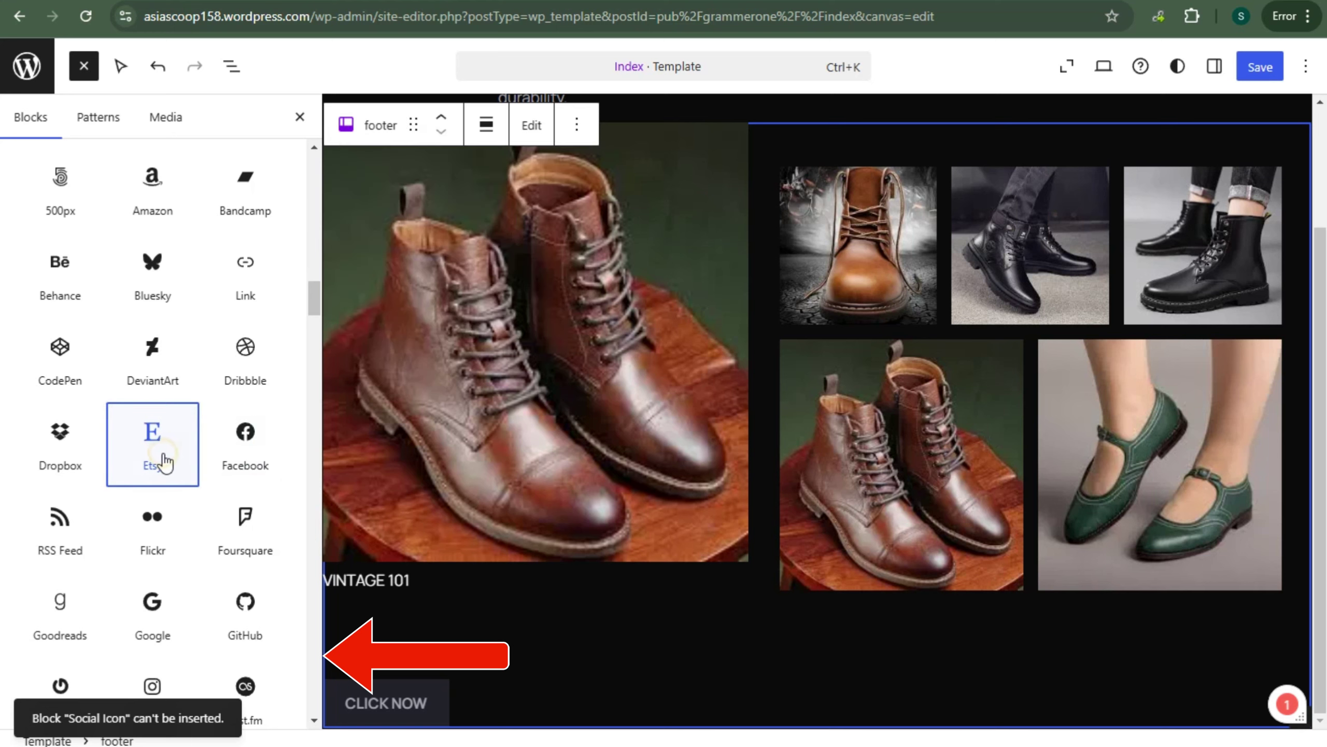
Look through the remaining social icon, theme and embed blocks in the block library.
{"action": "scroll", "coordinate": [201, 572], "scroll_direction": "down", "scroll_amount": 3}
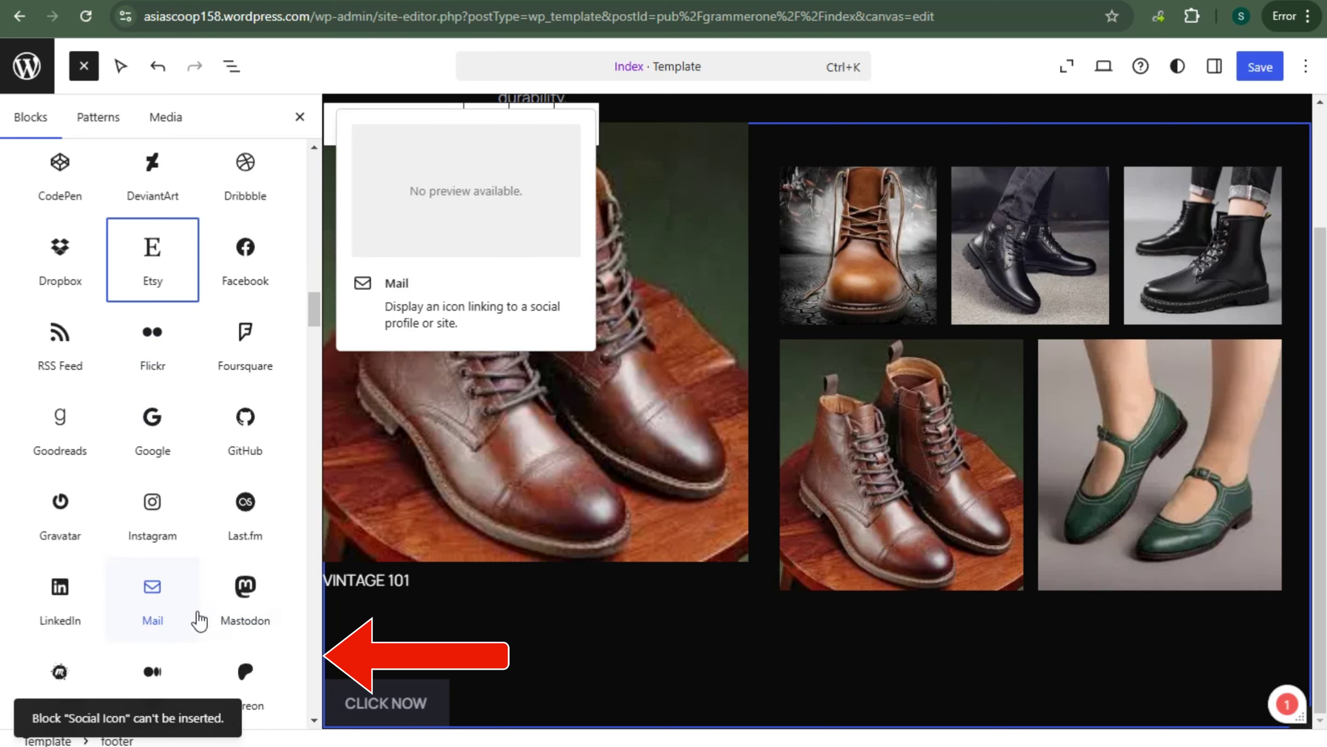
{"action": "scroll", "coordinate": [237, 602], "scroll_direction": "down", "scroll_amount": 10}
{"action": "scroll", "coordinate": [239, 602], "scroll_direction": "down", "scroll_amount": 10}
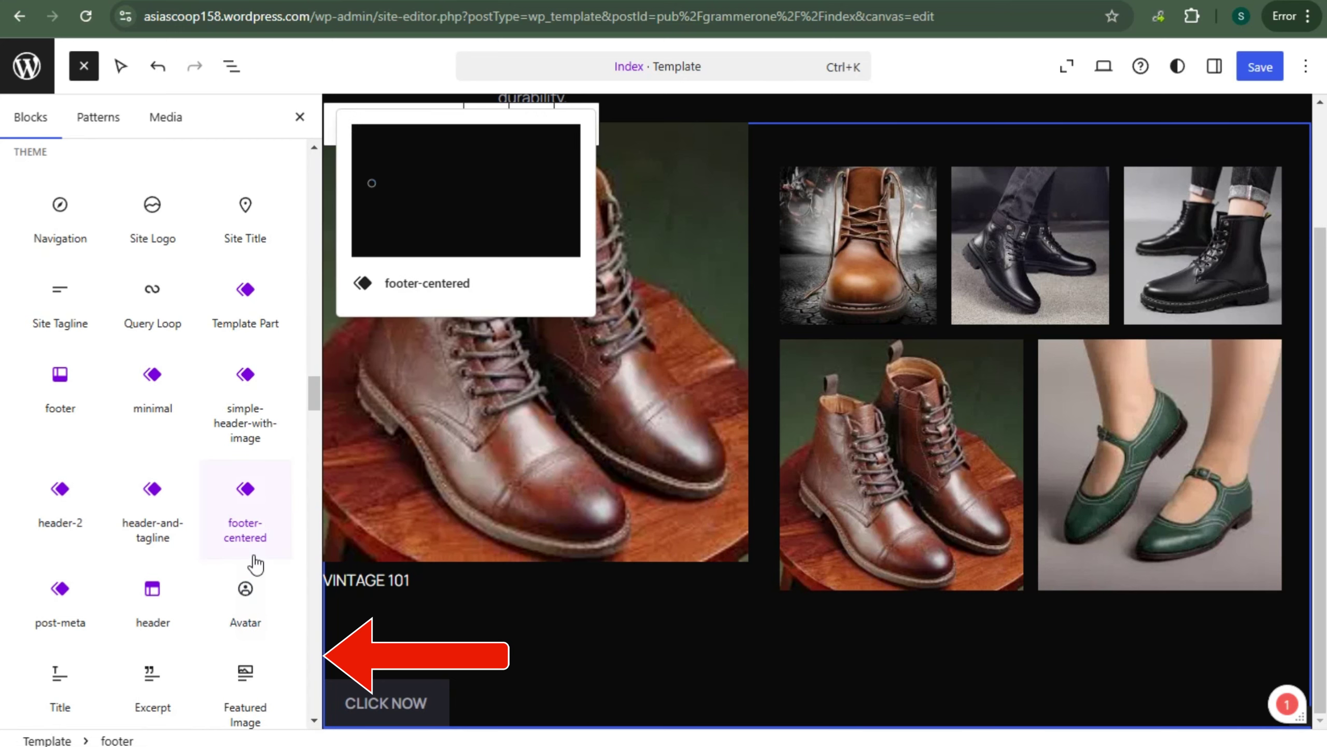
{"action": "scroll", "coordinate": [252, 559], "scroll_direction": "up", "scroll_amount": 3}
{"action": "scroll", "coordinate": [253, 553], "scroll_direction": "down", "scroll_amount": 5}
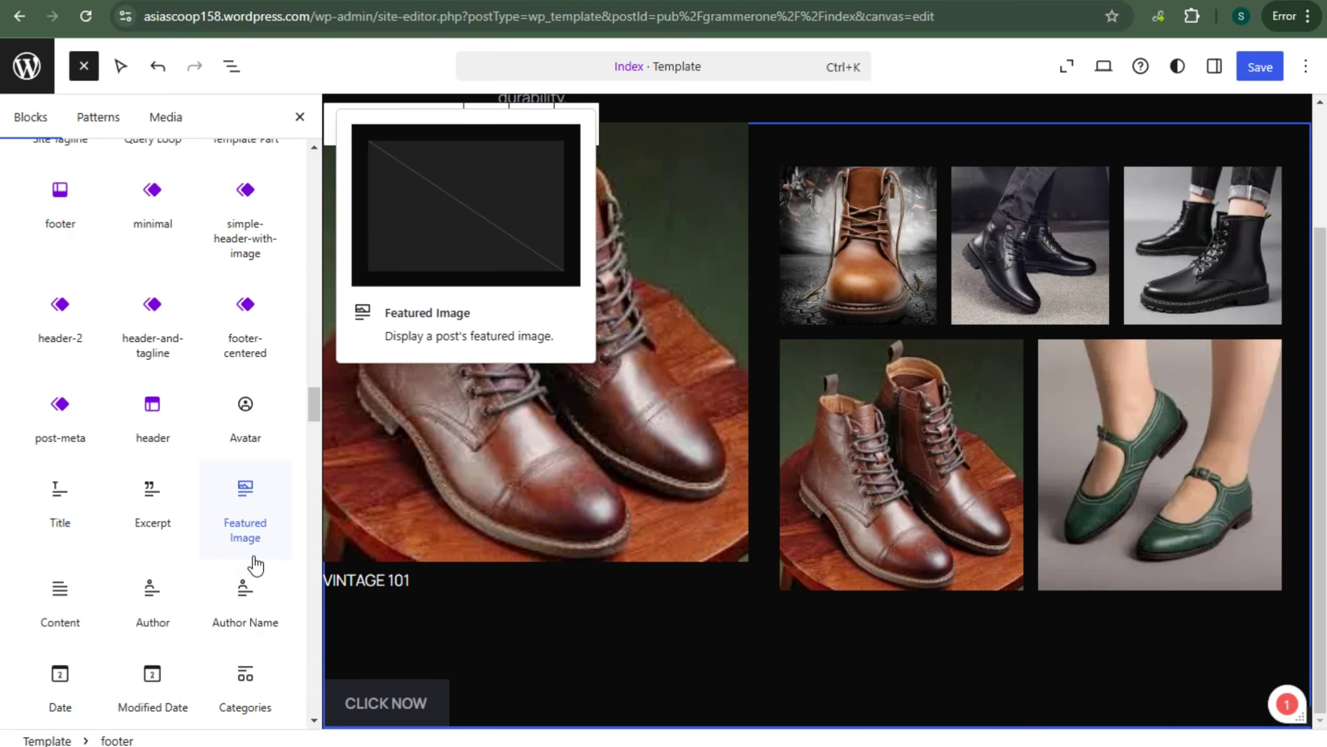
{"action": "scroll", "coordinate": [105, 601], "scroll_direction": "down", "scroll_amount": 3}
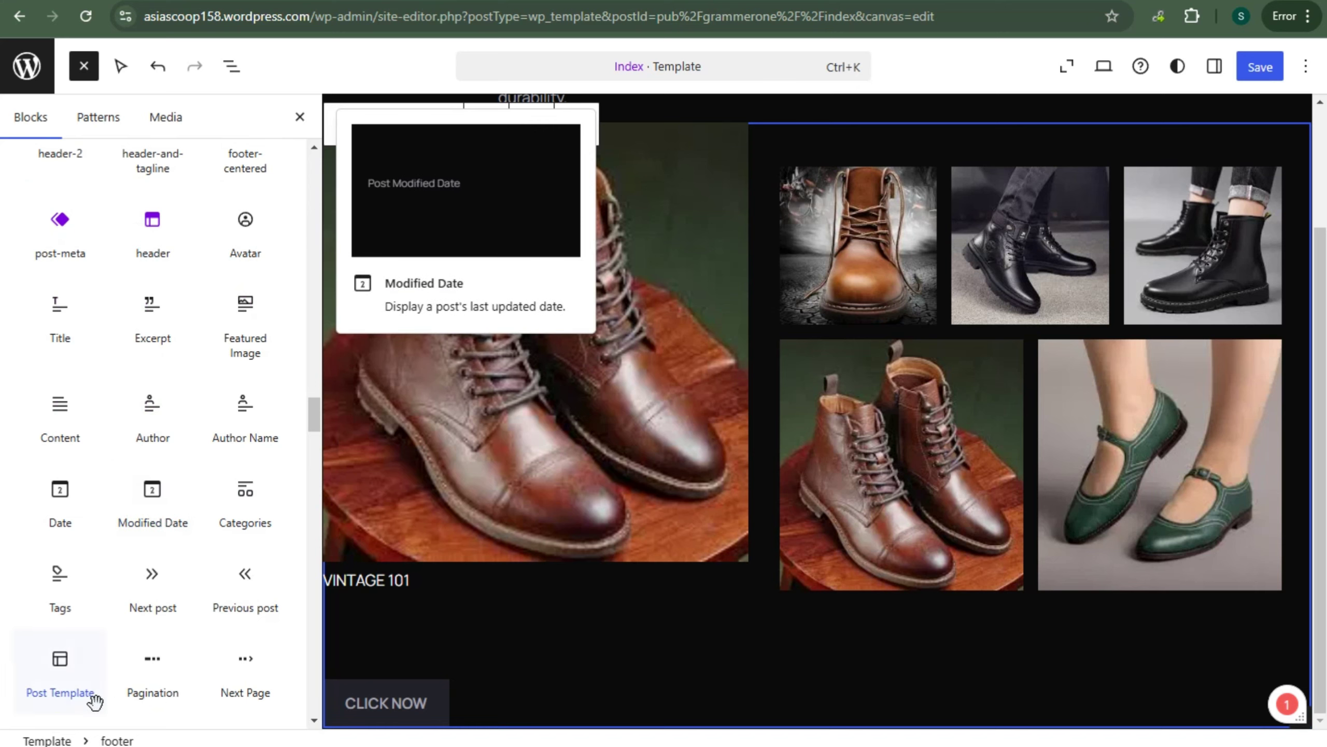
{"action": "scroll", "coordinate": [148, 706], "scroll_direction": "down", "scroll_amount": 8}
{"action": "scroll", "coordinate": [120, 729], "scroll_direction": "down", "scroll_amount": 9}
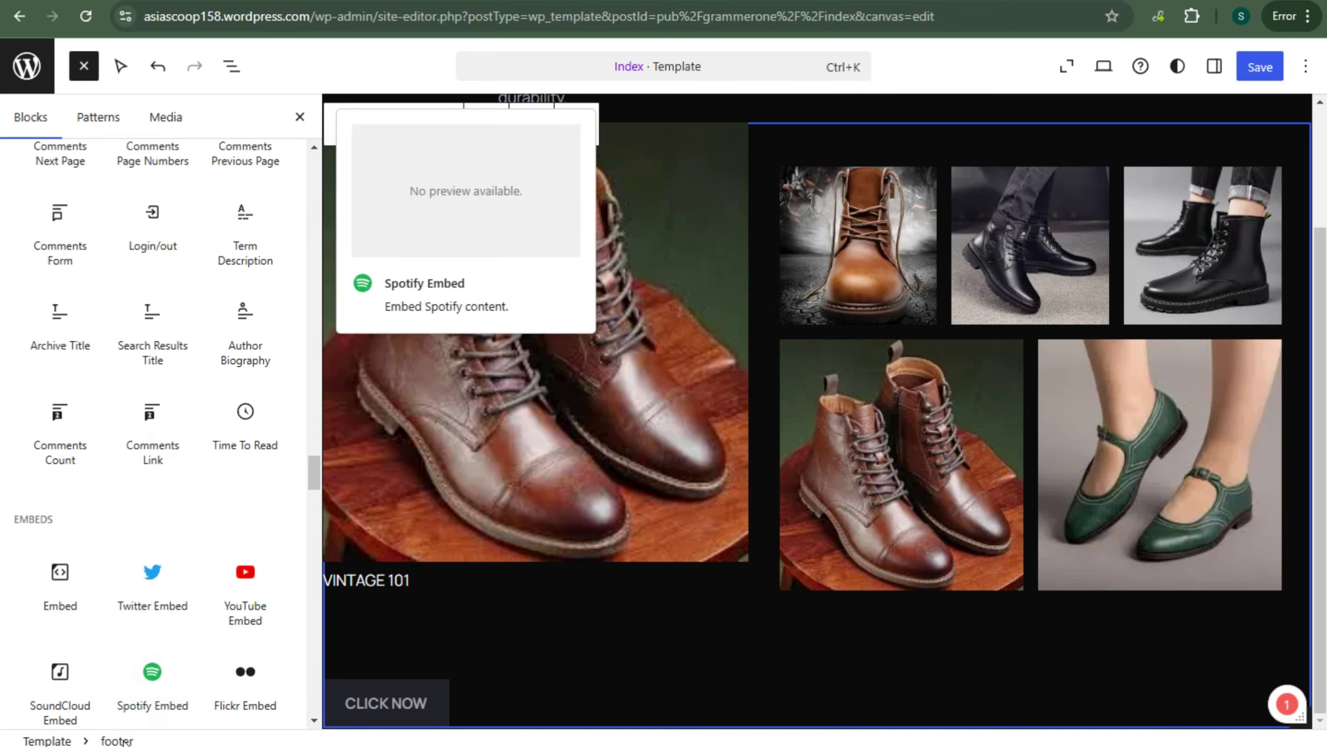
{"action": "scroll", "coordinate": [139, 583], "scroll_direction": "down", "scroll_amount": 5}
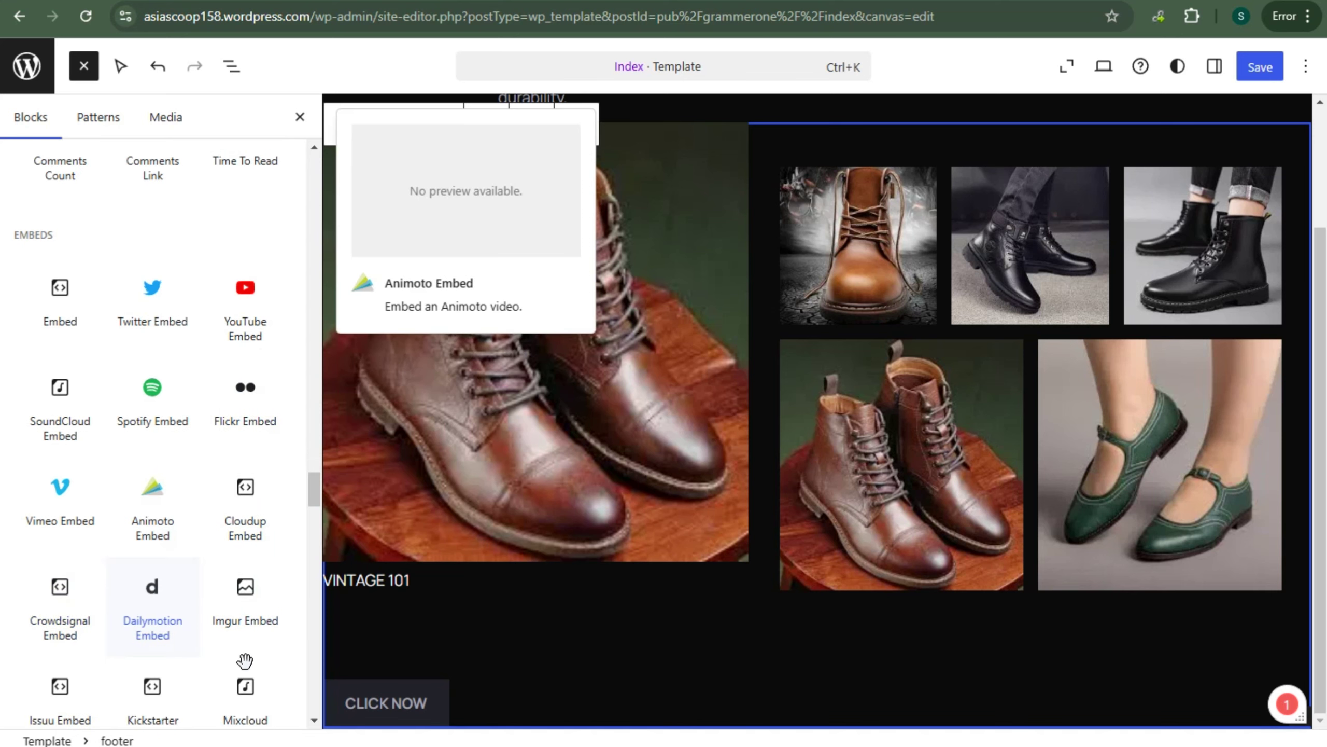
{"action": "scroll", "coordinate": [245, 664], "scroll_direction": "down", "scroll_amount": 3}
{"action": "scroll", "coordinate": [267, 694], "scroll_direction": "down", "scroll_amount": 2}
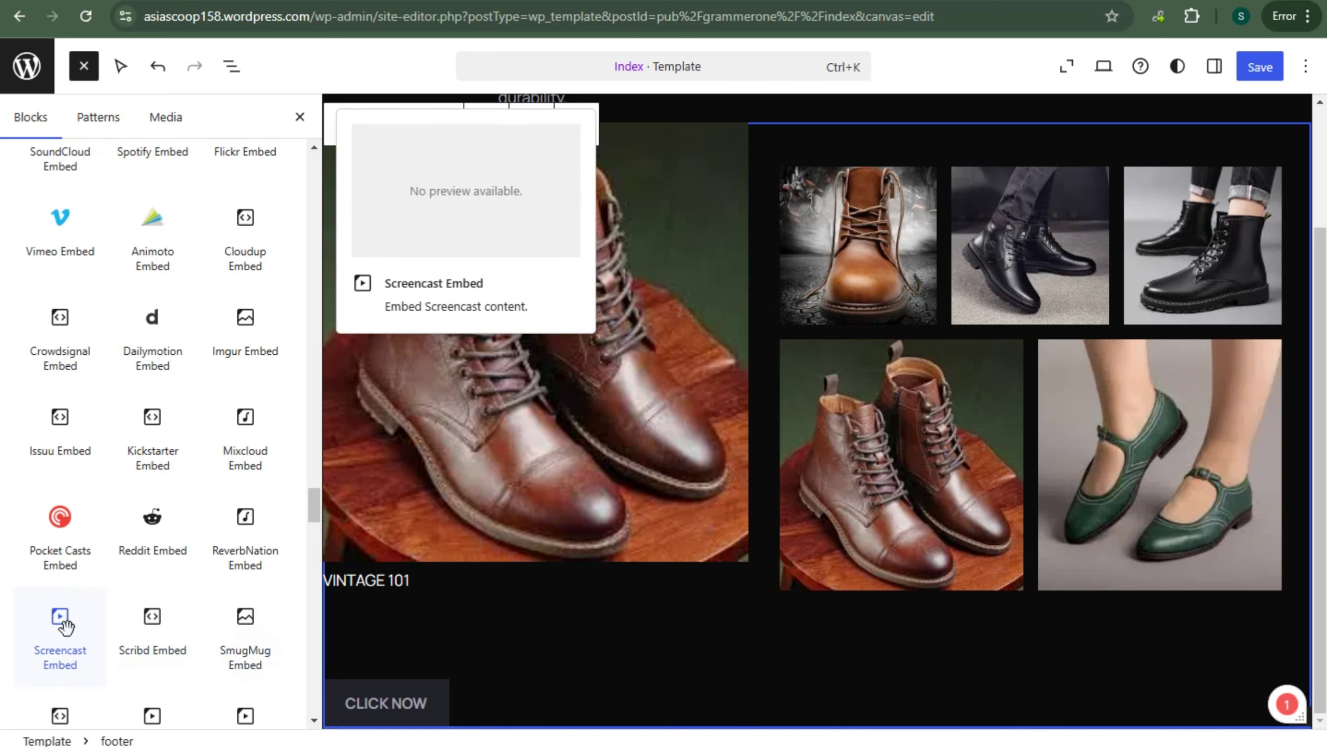
{"action": "scroll", "coordinate": [173, 632], "scroll_direction": "down", "scroll_amount": 5}
{"action": "scroll", "coordinate": [112, 656], "scroll_direction": "down", "scroll_amount": 7}
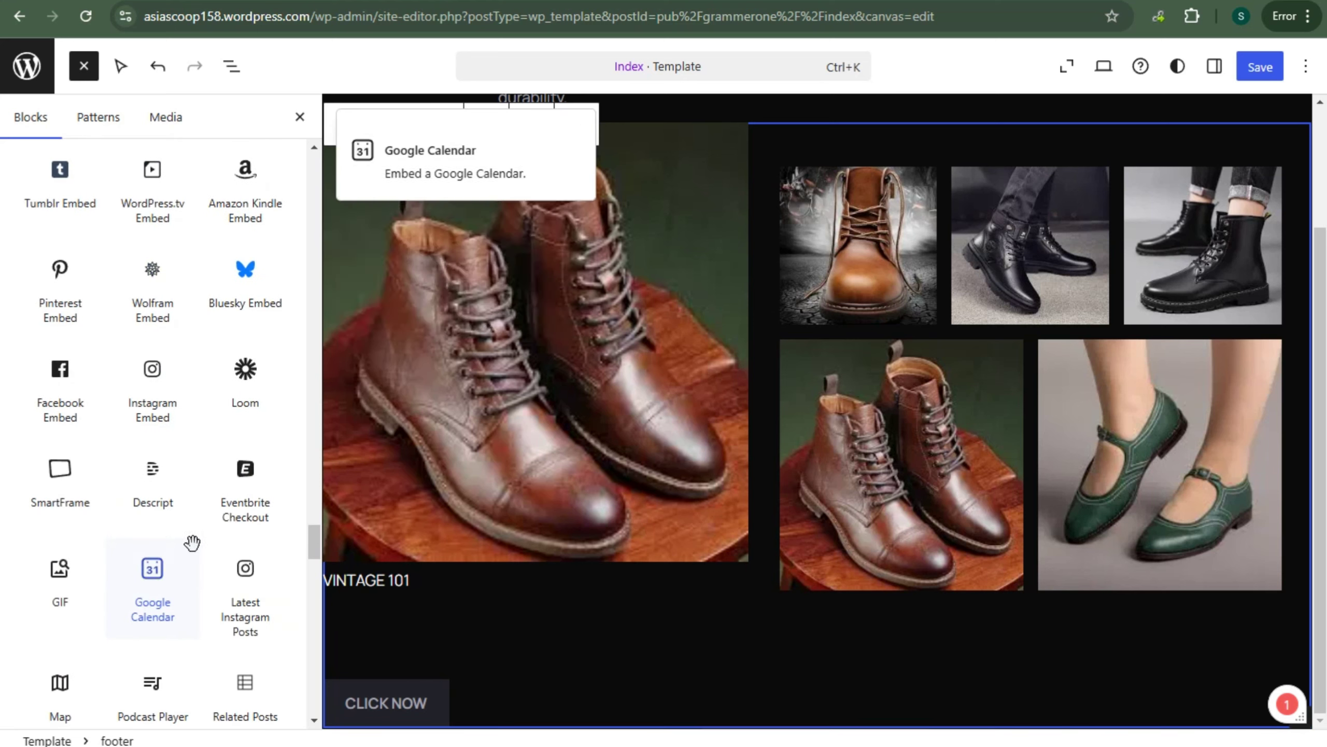
Add Pinterest, Instagram and Facebook embed blocks below the CLICK NOW button at the end of the template.
{"action": "left_click", "coordinate": [70, 307]}
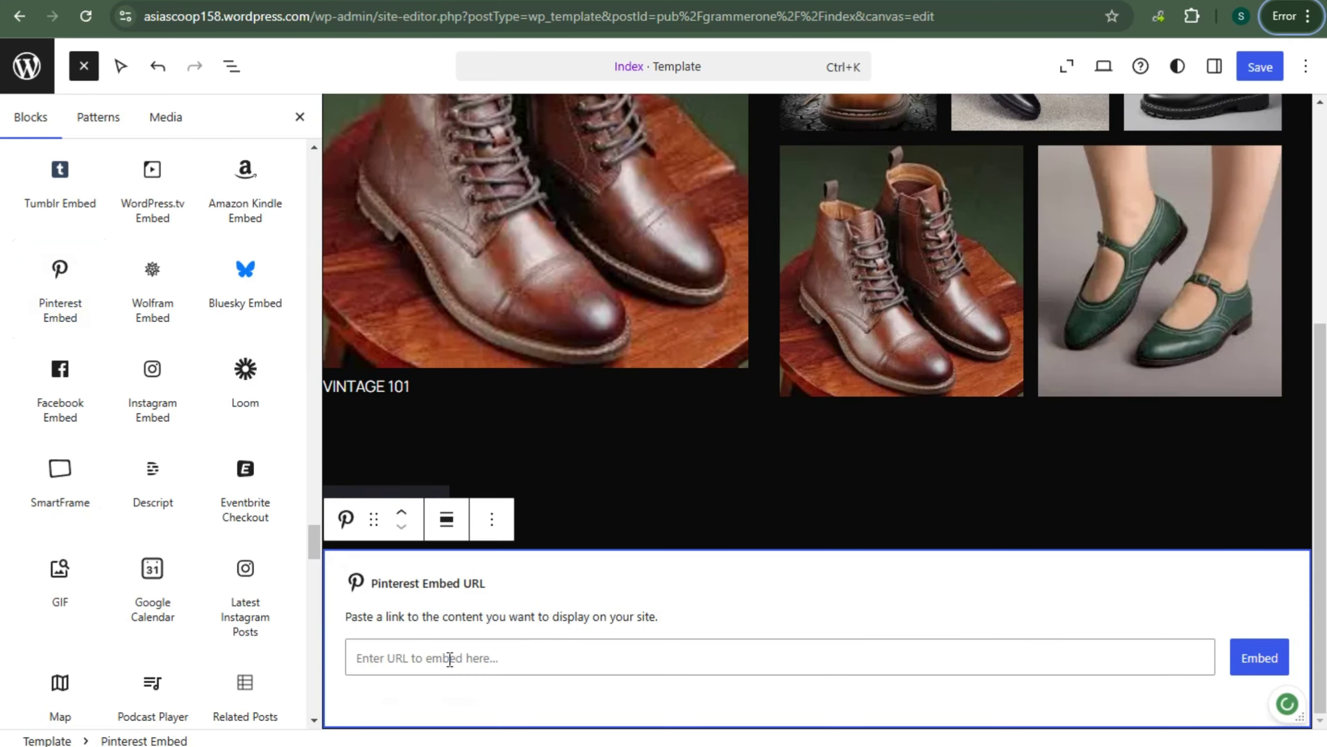
{"action": "left_click", "coordinate": [450, 660]}
{"action": "left_click", "coordinate": [149, 372]}
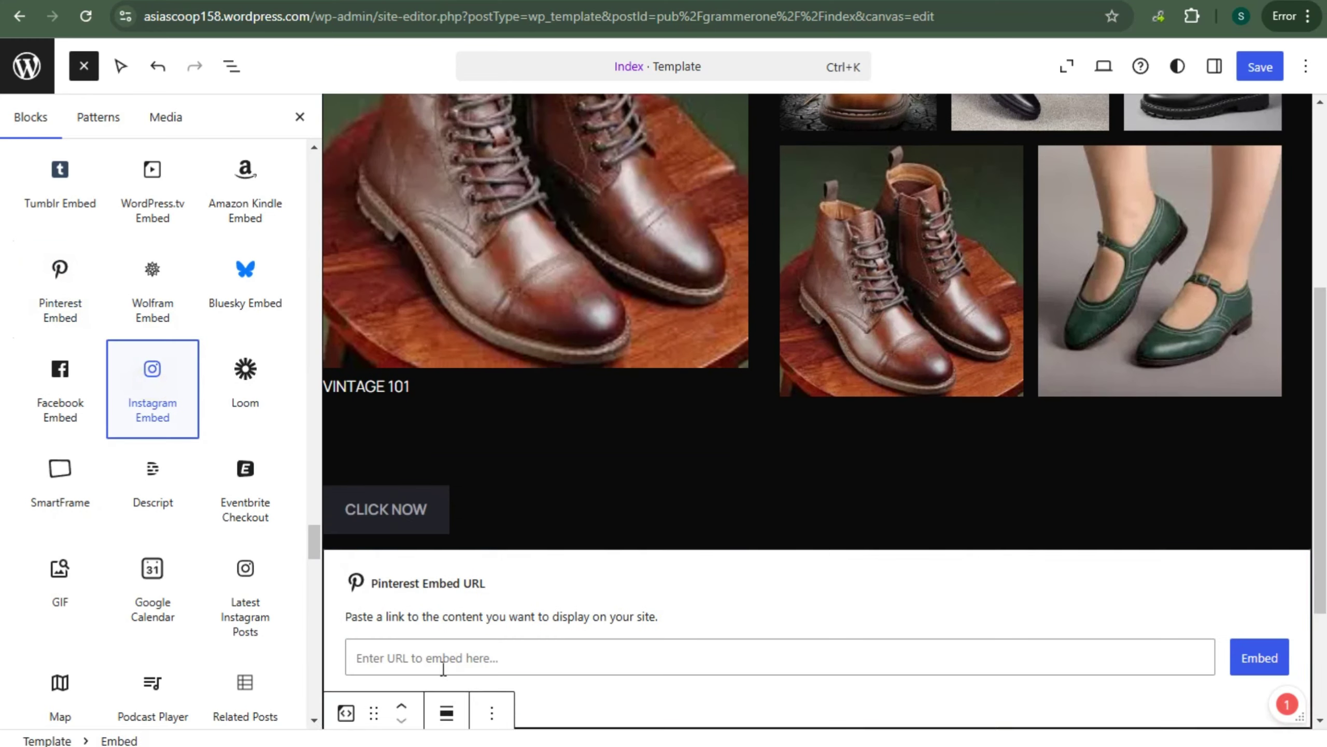
{"action": "scroll", "coordinate": [131, 421], "scroll_direction": "down", "scroll_amount": 2}
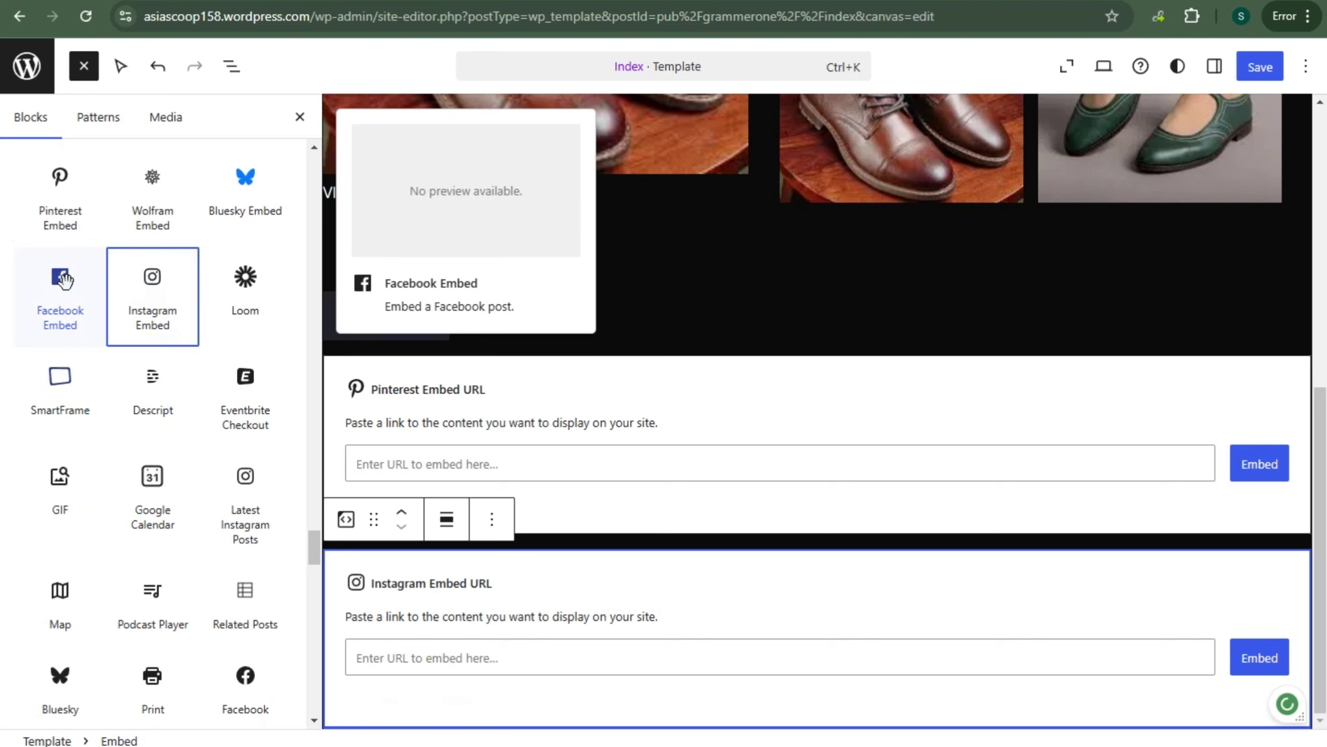
{"action": "left_click", "coordinate": [68, 308]}
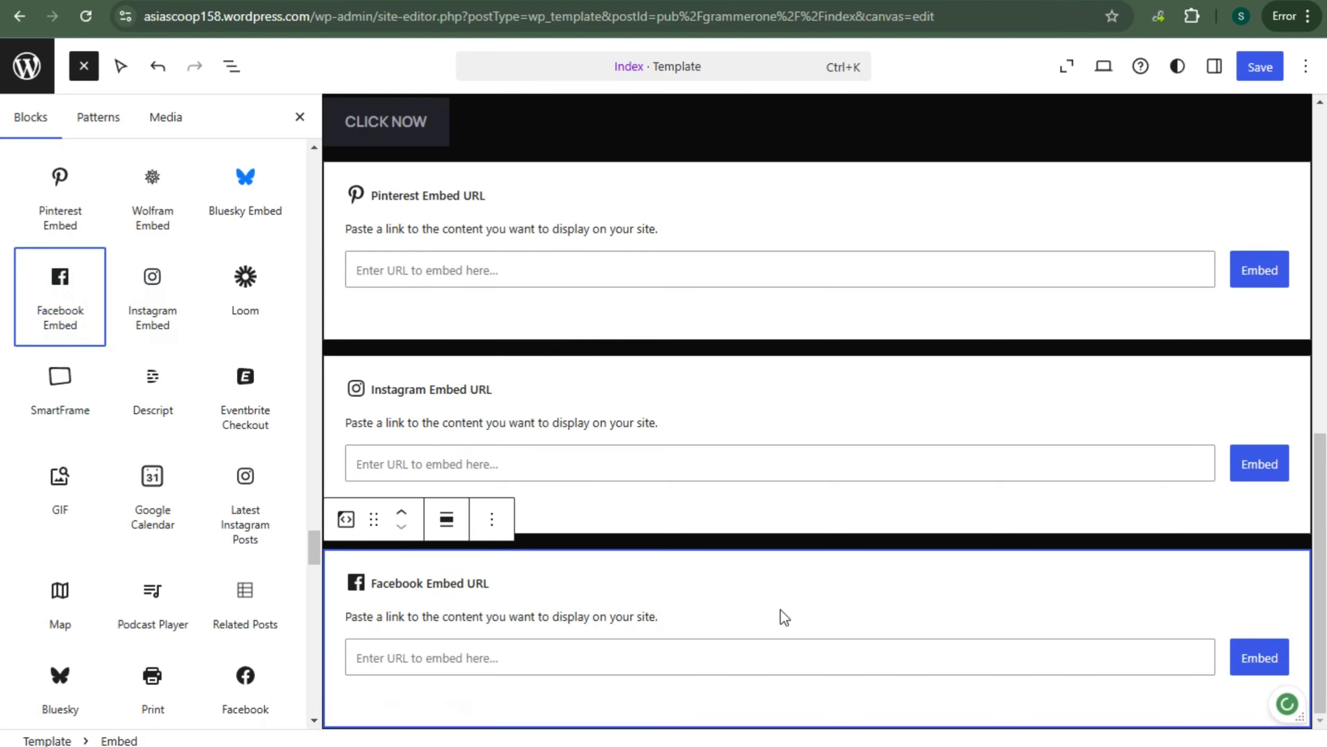
Add a Read More block below the Facebook embed block.
{"action": "scroll", "coordinate": [913, 406], "scroll_direction": "up", "scroll_amount": 8}
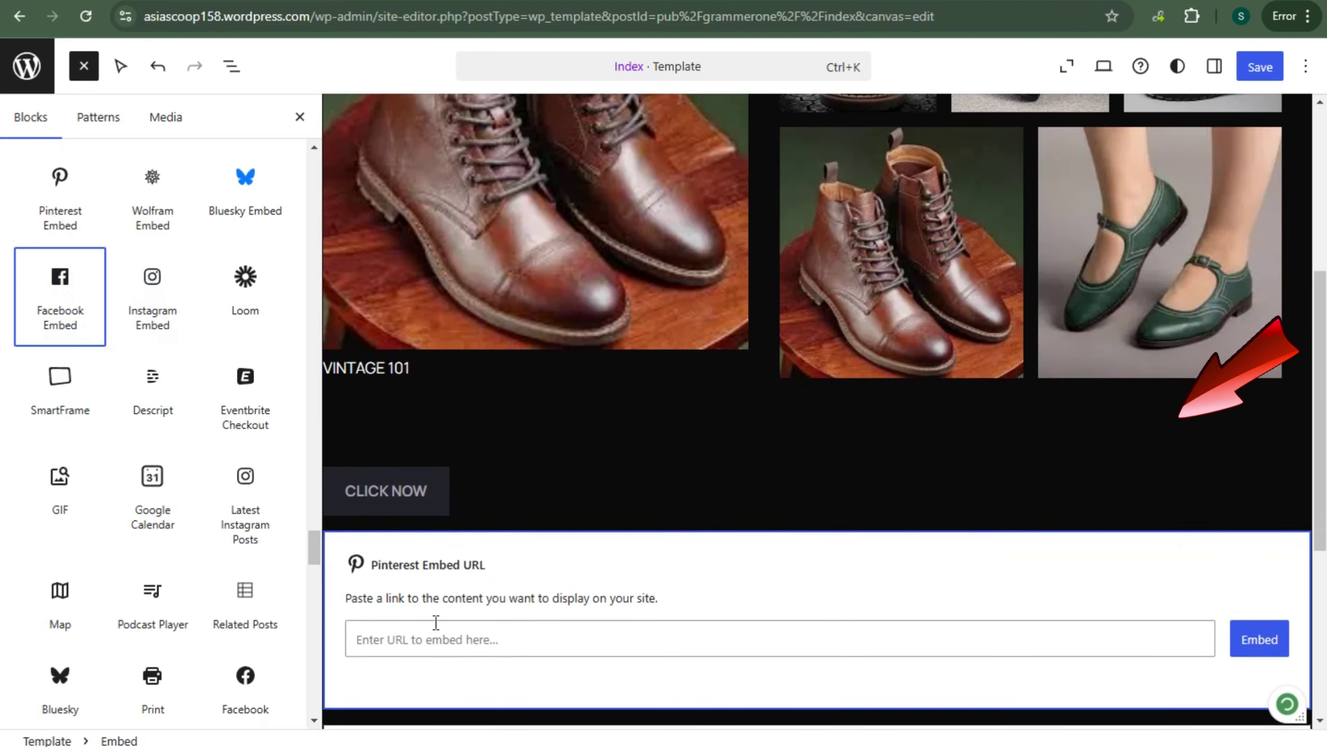
{"action": "scroll", "coordinate": [435, 622], "scroll_direction": "down", "scroll_amount": 2}
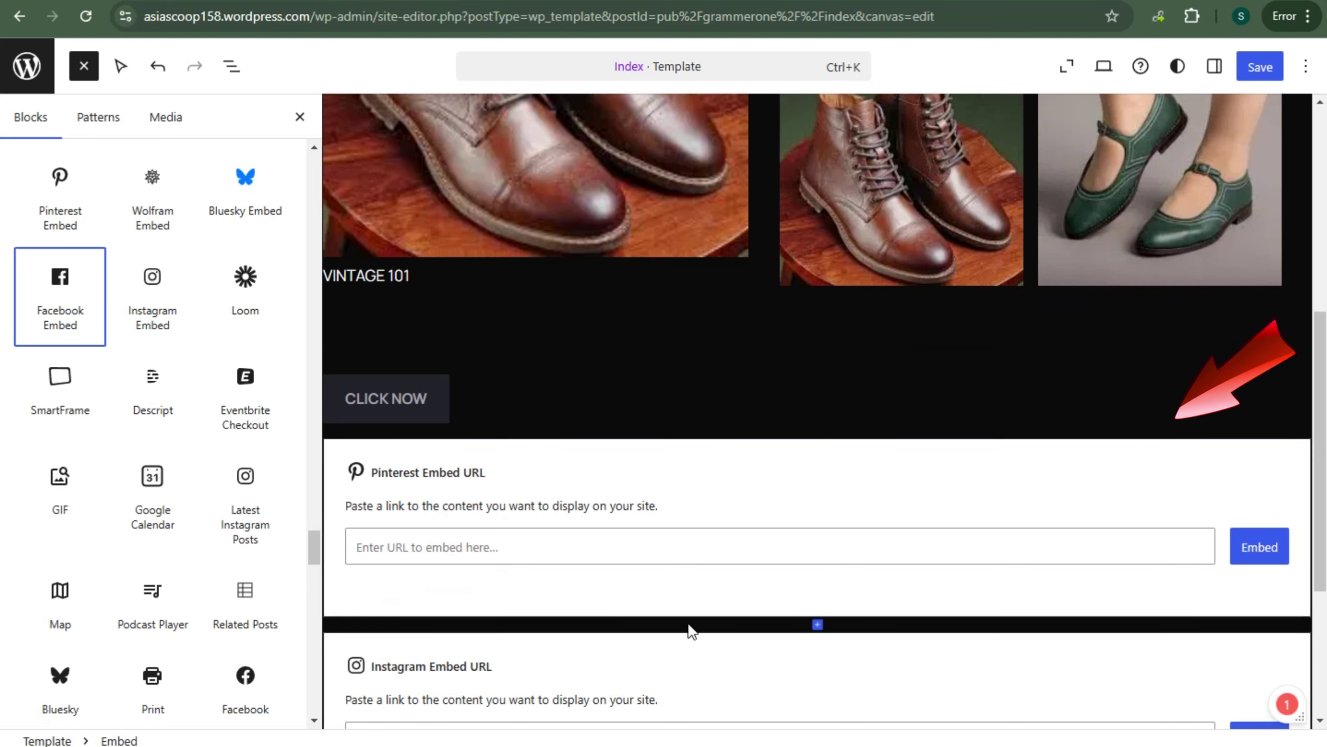
{"action": "scroll", "coordinate": [780, 392], "scroll_direction": "up", "scroll_amount": 7}
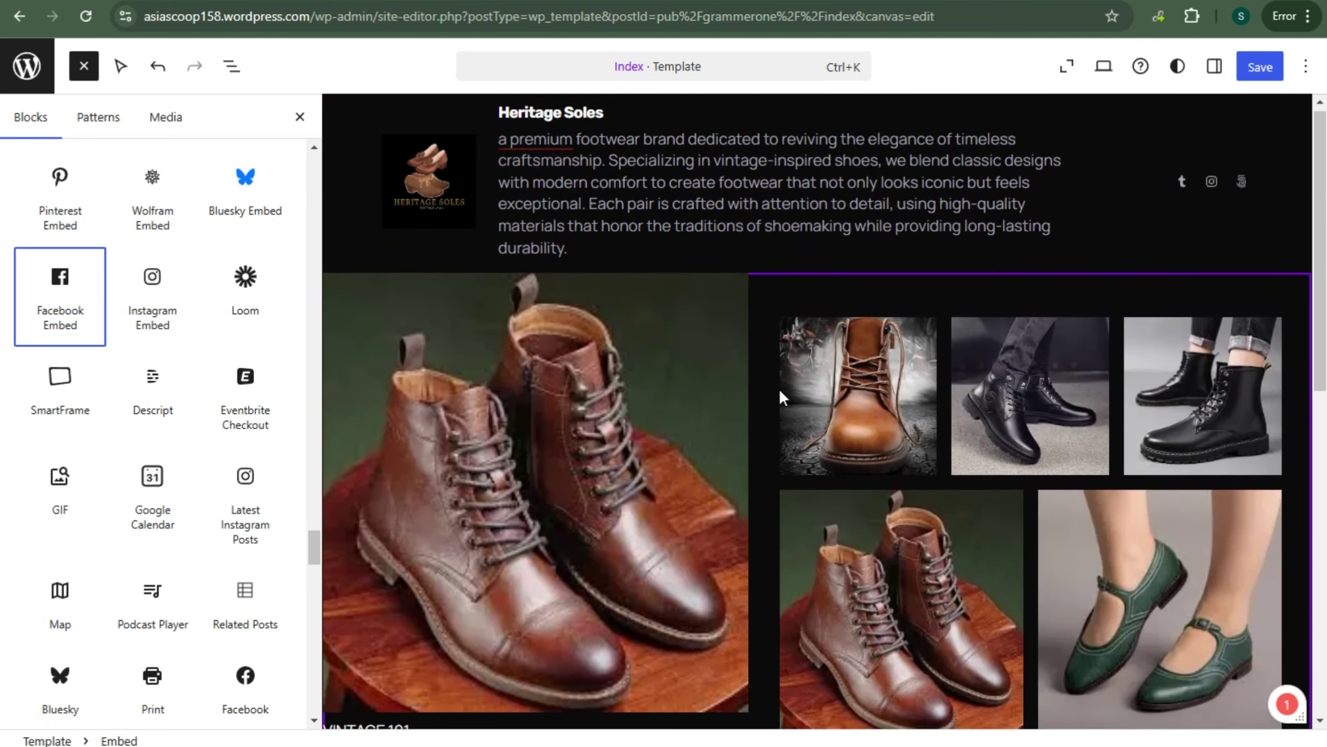
{"action": "scroll", "coordinate": [125, 300], "scroll_direction": "up", "scroll_amount": 15}
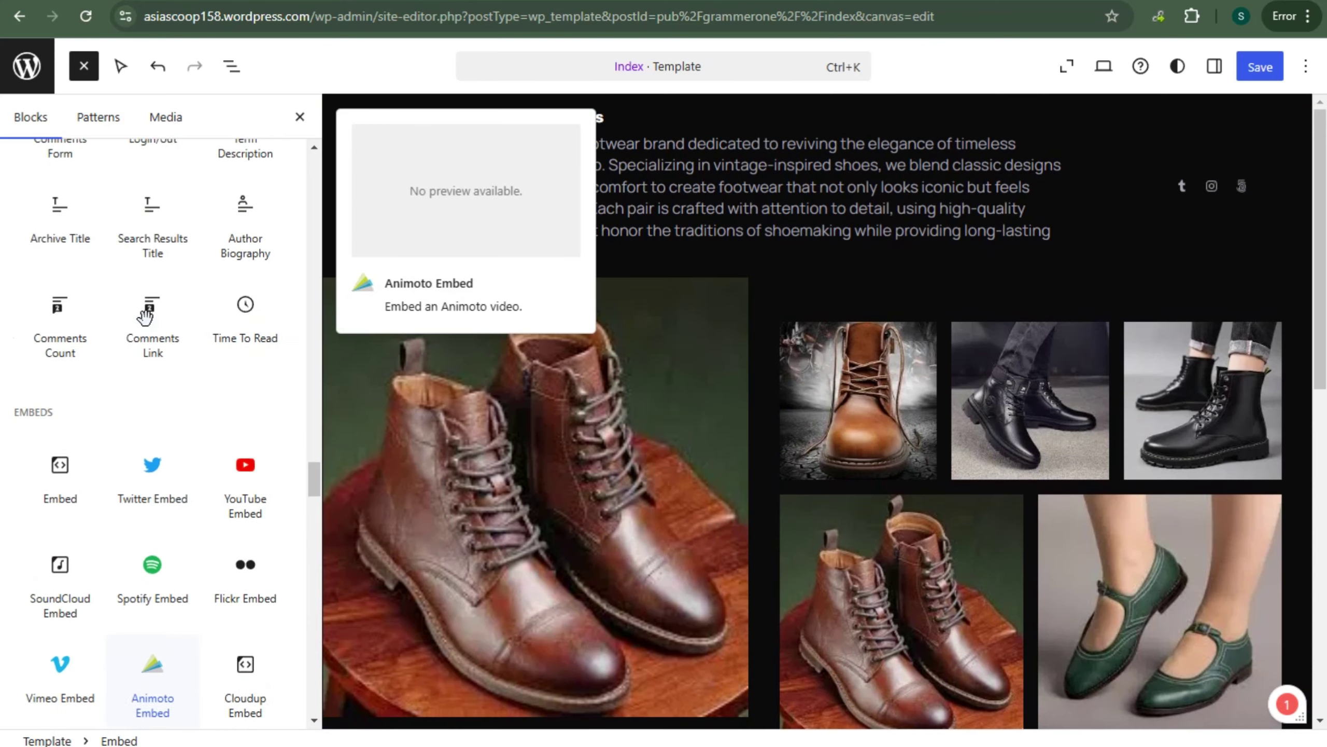
{"action": "scroll", "coordinate": [145, 315], "scroll_direction": "up", "scroll_amount": 12}
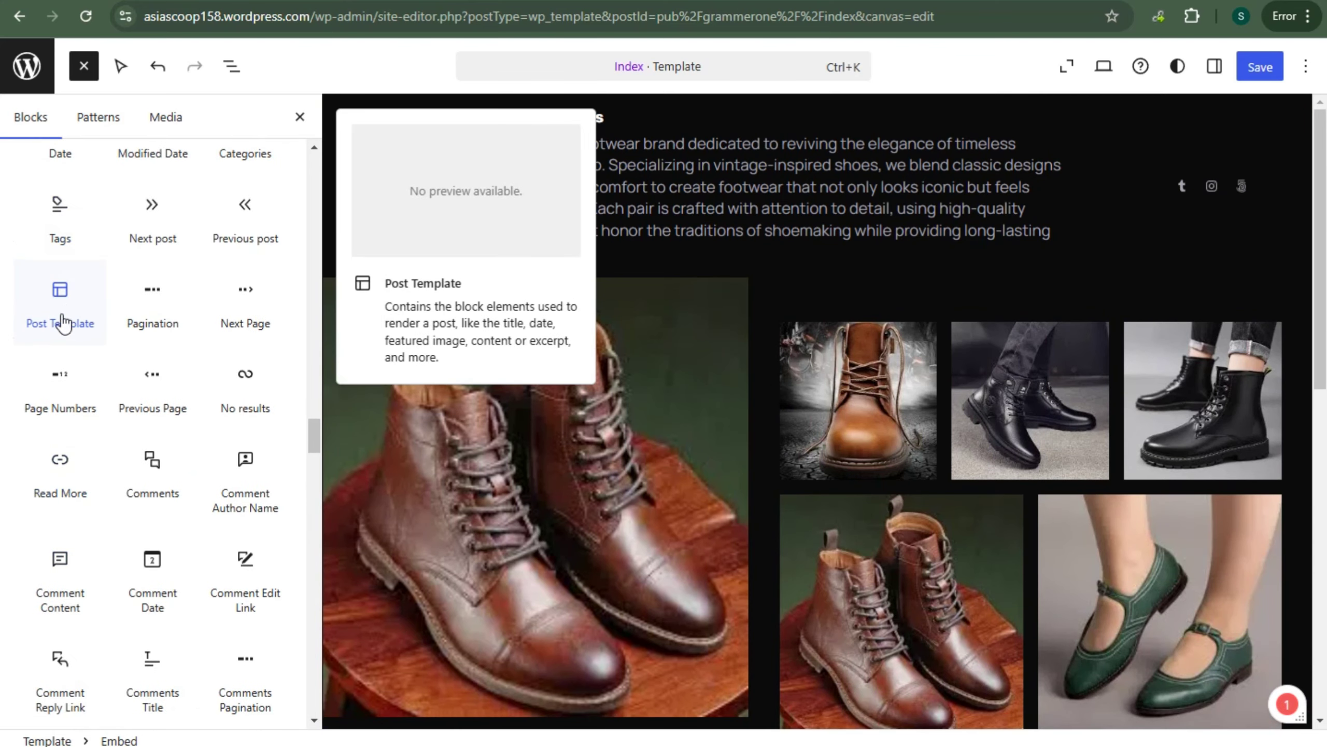
{"action": "left_click", "coordinate": [65, 492]}
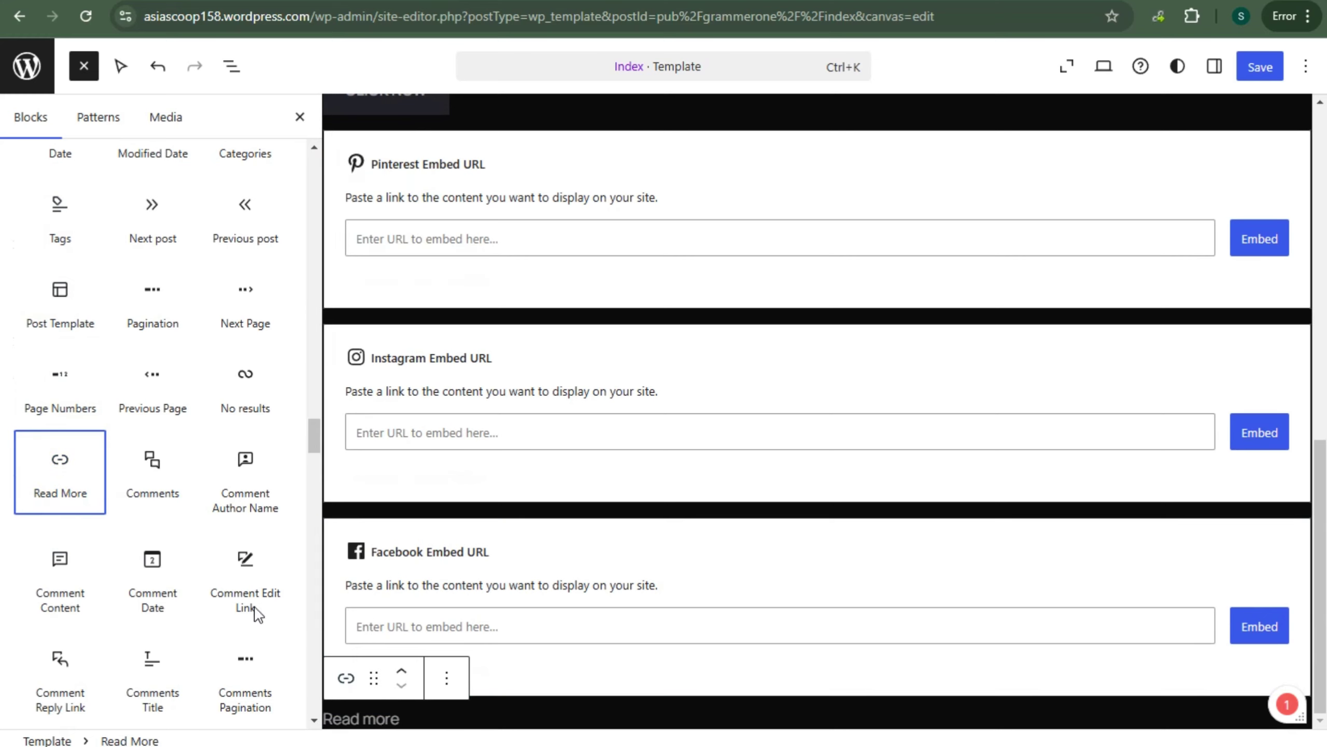
Add an empty paragraph block below the Read more link.
{"action": "scroll", "coordinate": [199, 288], "scroll_direction": "up", "scroll_amount": 5}
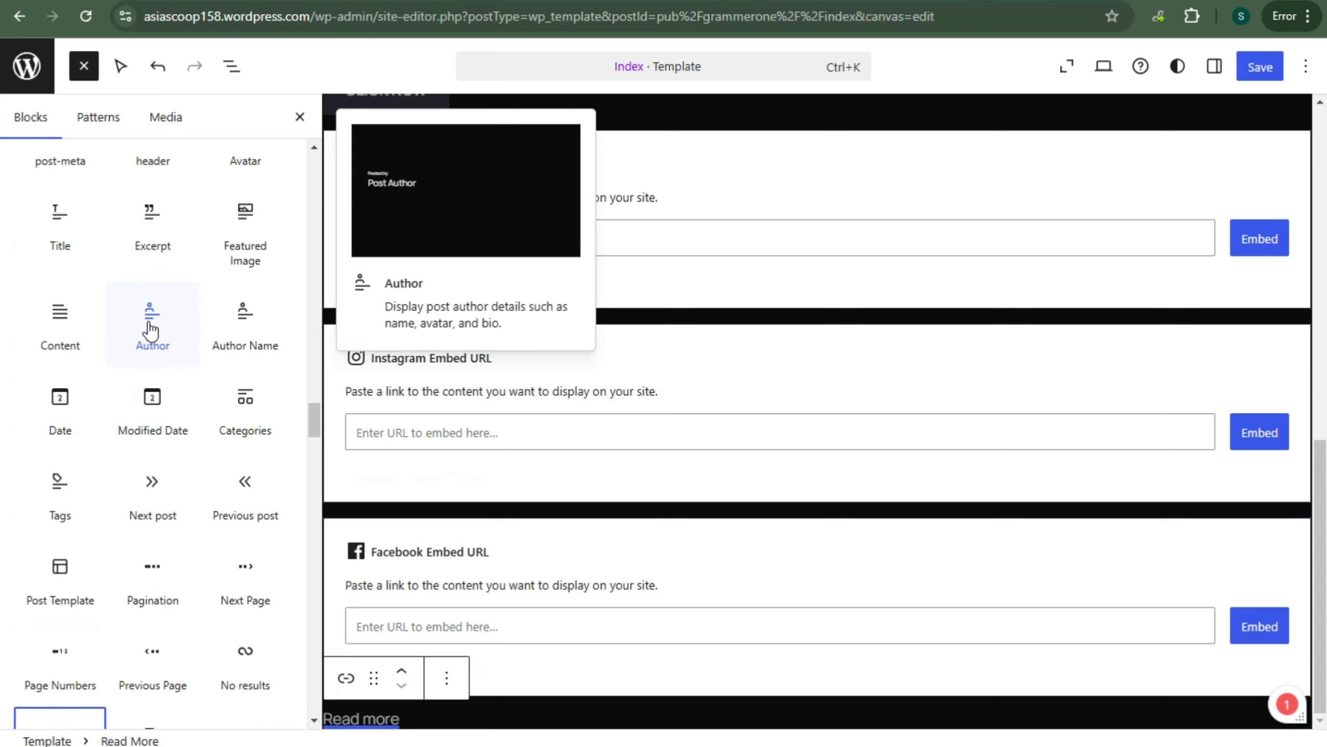
{"action": "scroll", "coordinate": [151, 335], "scroll_direction": "up", "scroll_amount": 20}
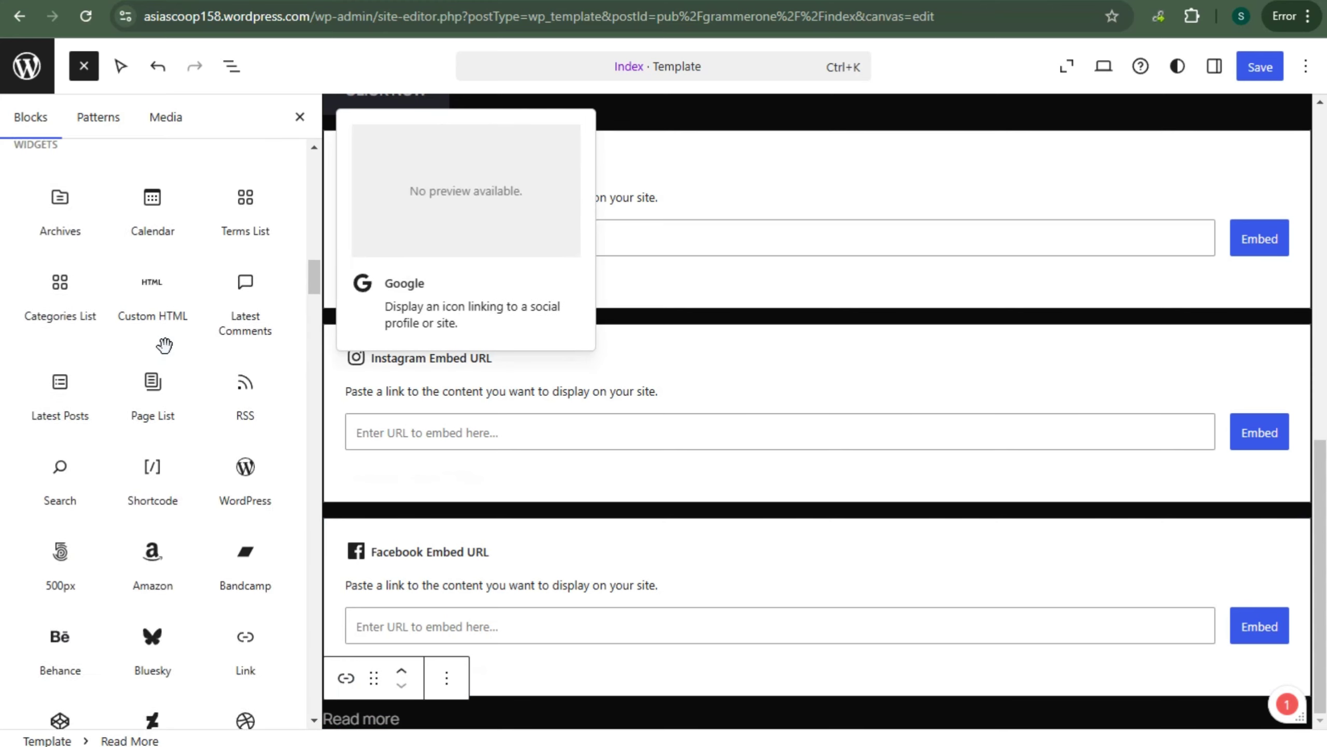
{"action": "scroll", "coordinate": [164, 346], "scroll_direction": "up", "scroll_amount": 20}
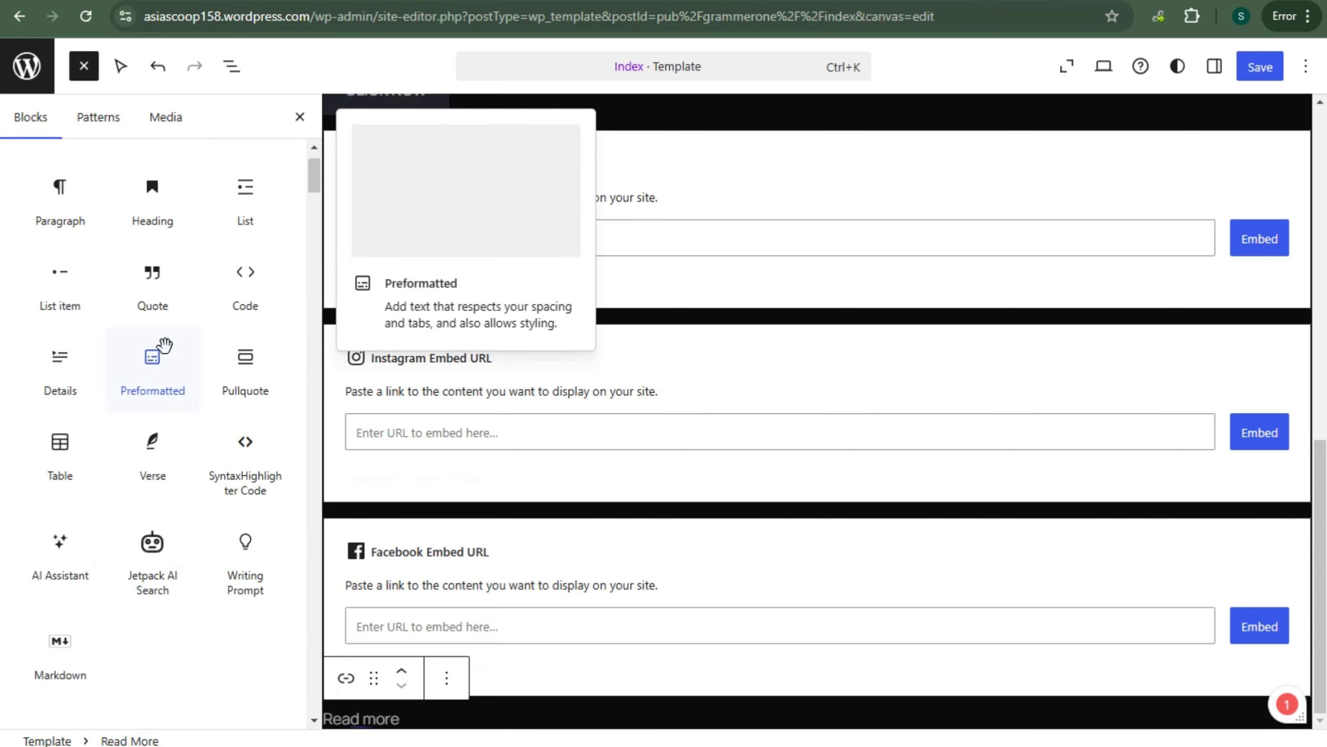
{"action": "scroll", "coordinate": [164, 345], "scroll_direction": "up", "scroll_amount": 2}
{"action": "left_click", "coordinate": [63, 314]}
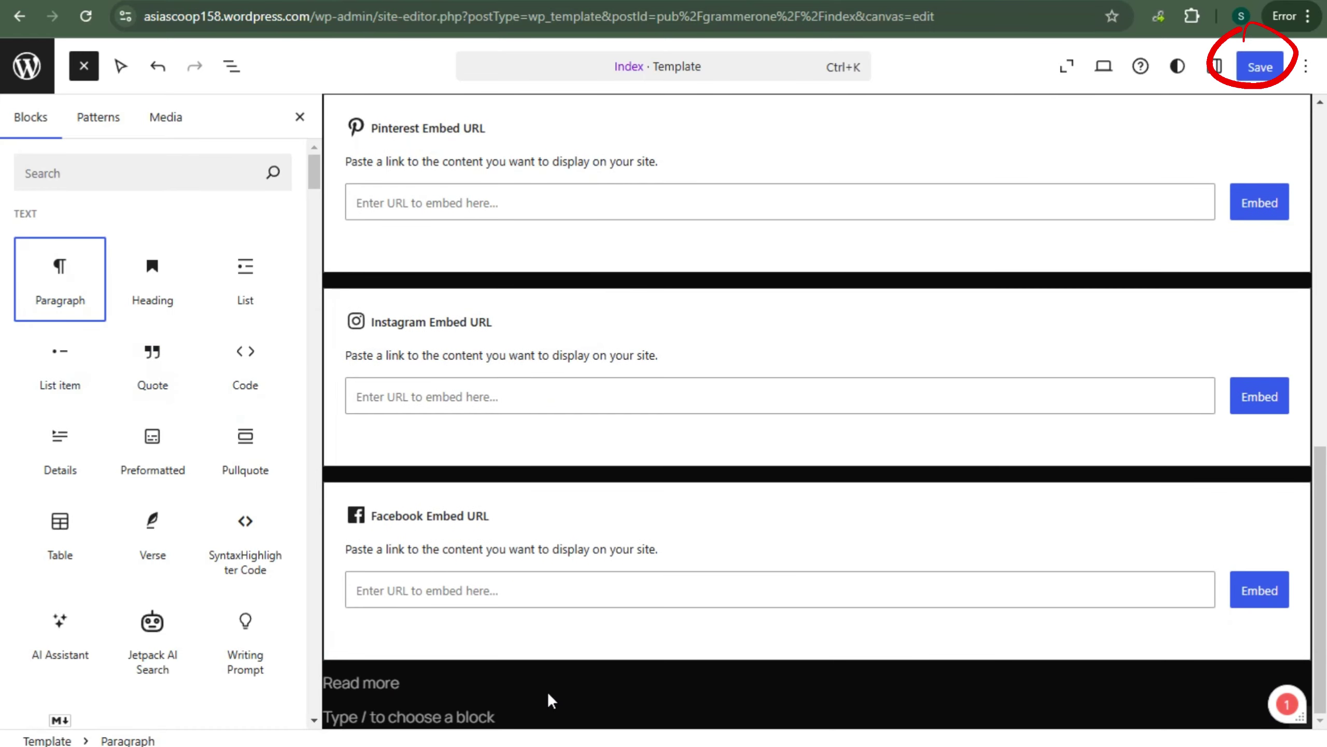
Save the site changes to the Index template together with the header and footer template parts.
{"action": "scroll", "coordinate": [610, 634], "scroll_direction": "up", "scroll_amount": 15}
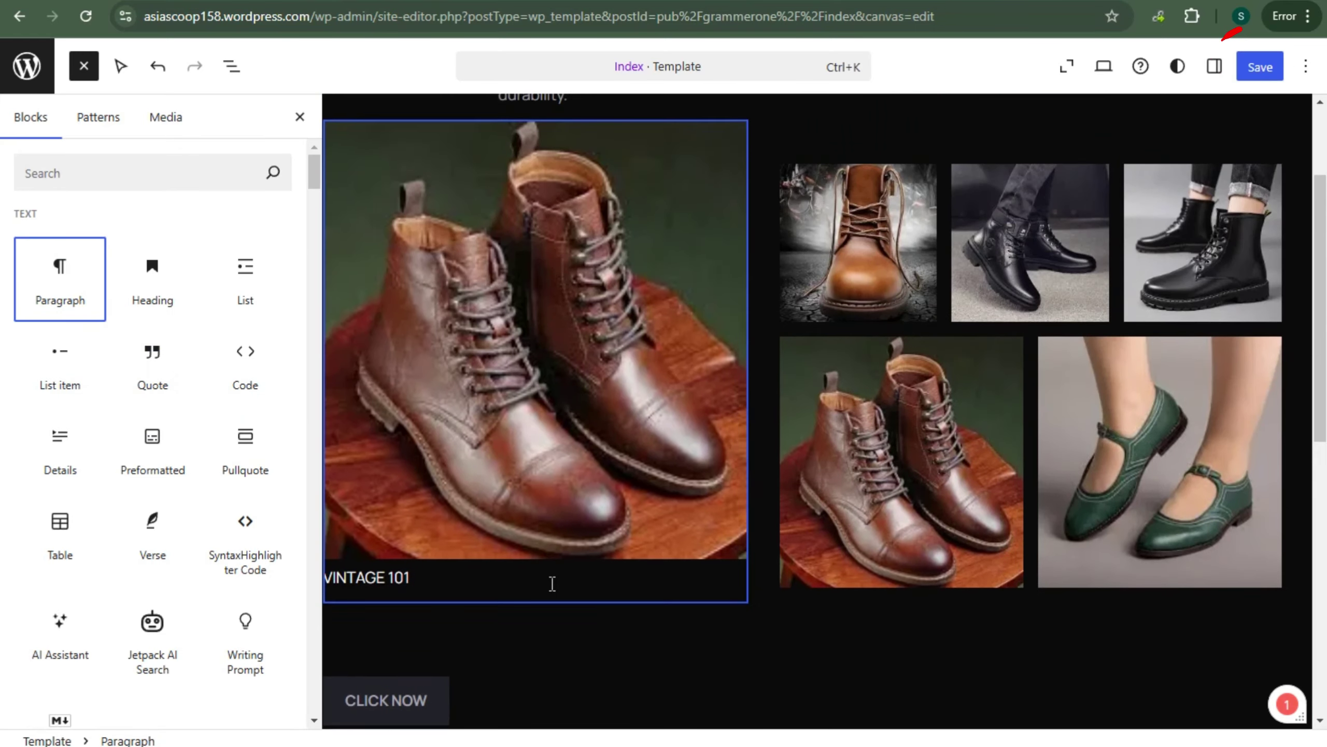
{"action": "scroll", "coordinate": [157, 419], "scroll_direction": "down", "scroll_amount": 5}
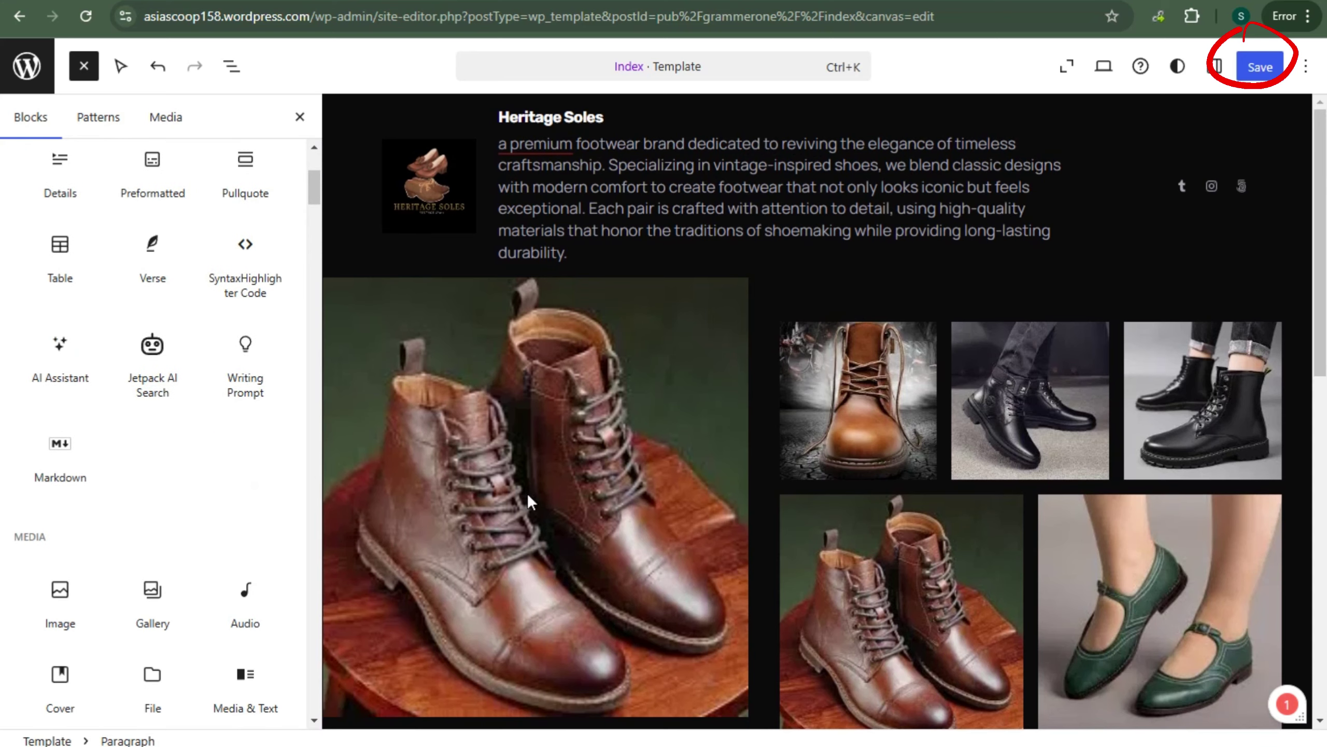
{"action": "left_click", "coordinate": [1260, 68]}
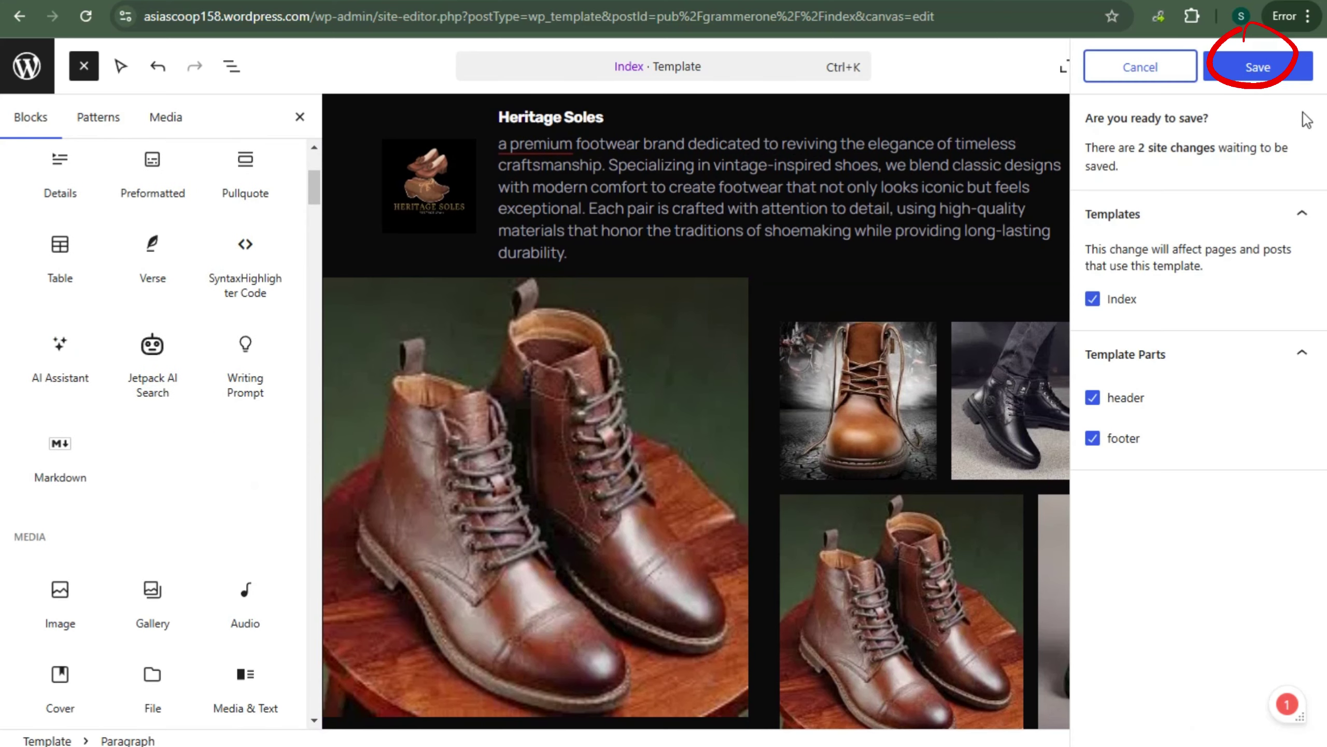
{"action": "left_click", "coordinate": [1249, 71]}
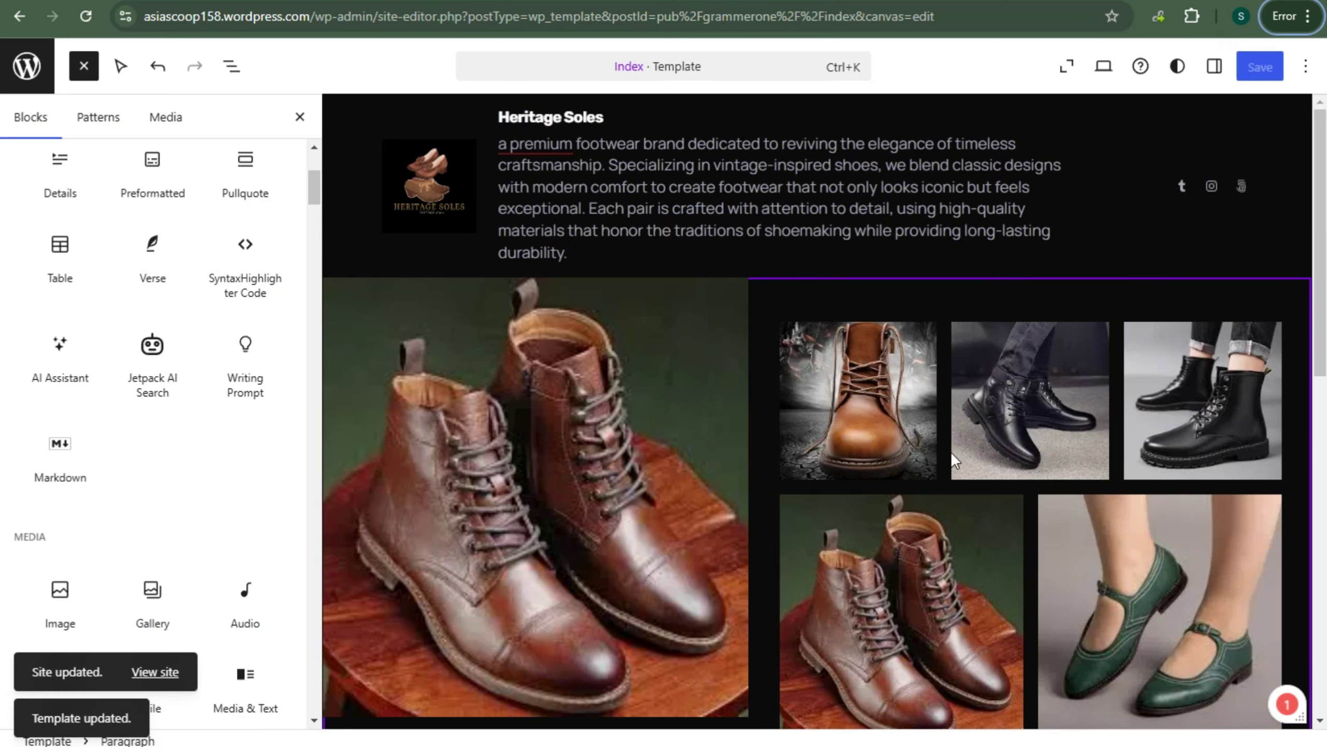
View the live site, follow its Read more link and look through the sample post that it opens.
{"action": "left_click", "coordinate": [152, 673]}
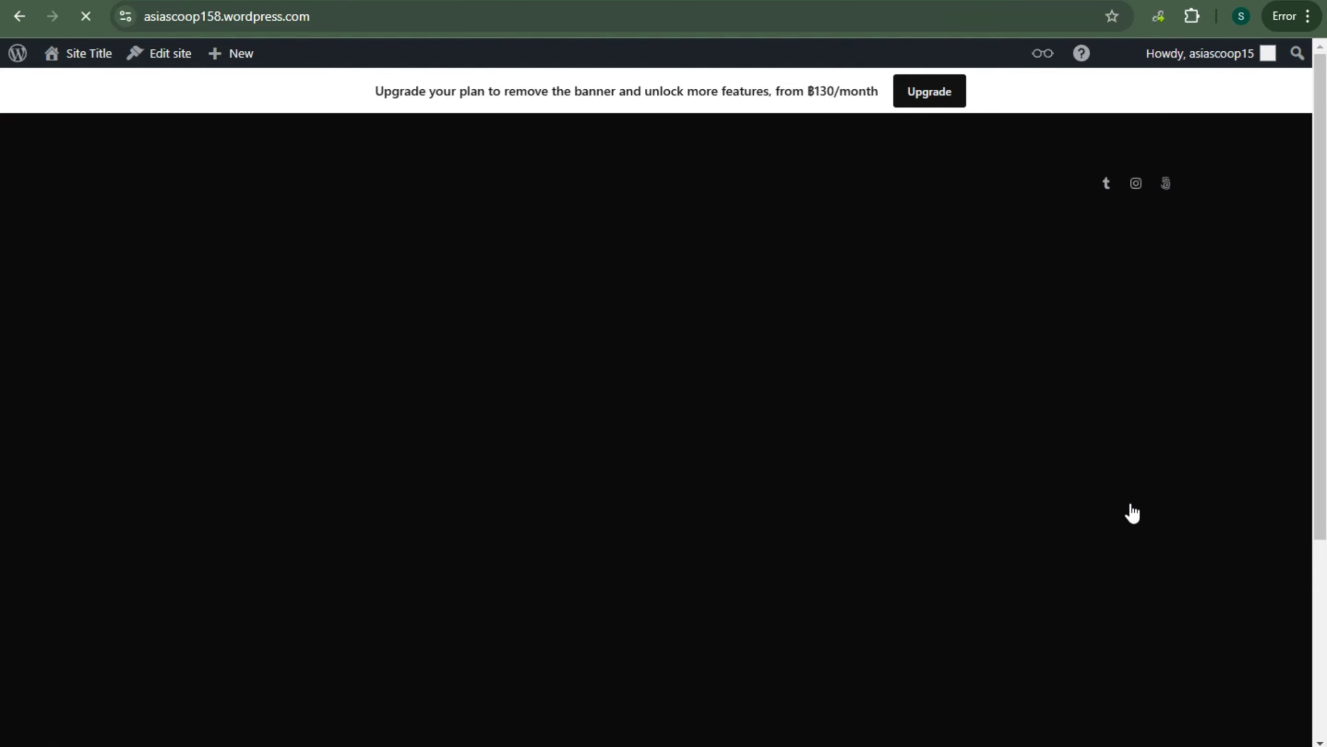
{"action": "scroll", "coordinate": [1075, 532], "scroll_direction": "down", "scroll_amount": 5}
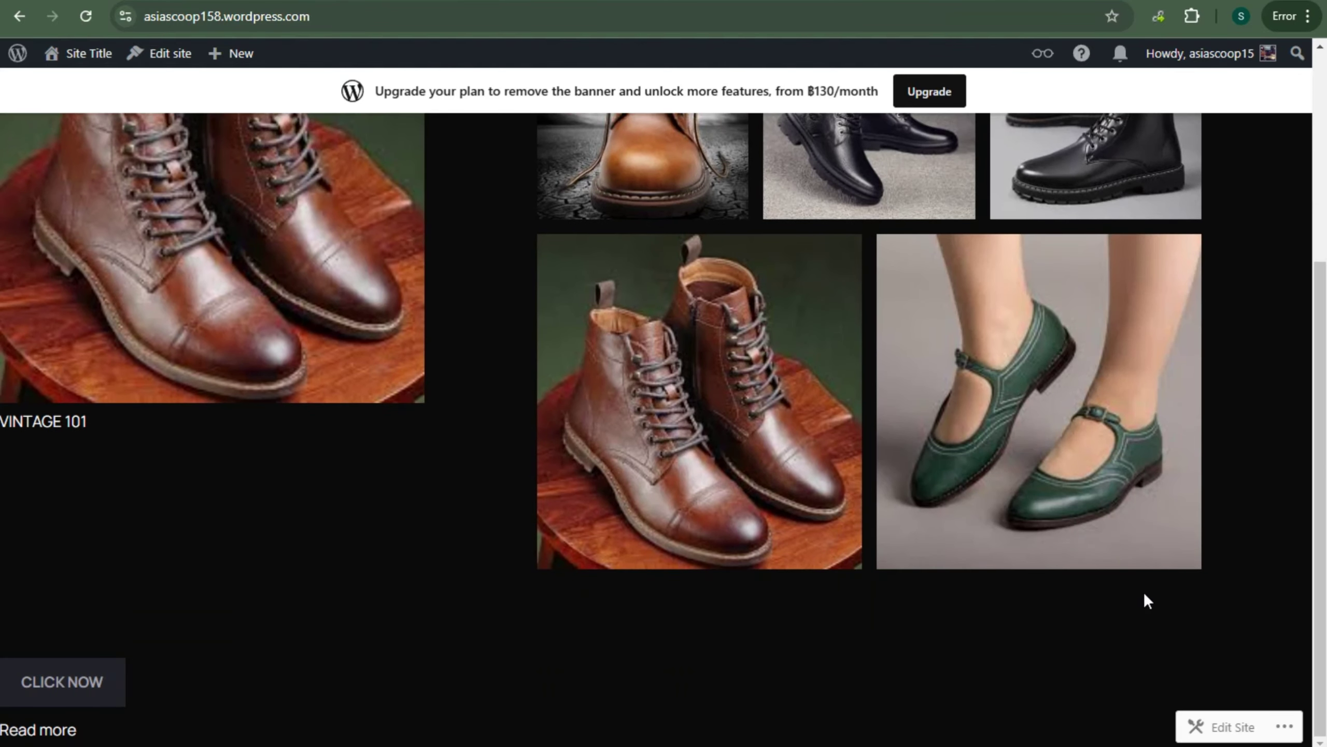
{"action": "left_click", "coordinate": [82, 722]}
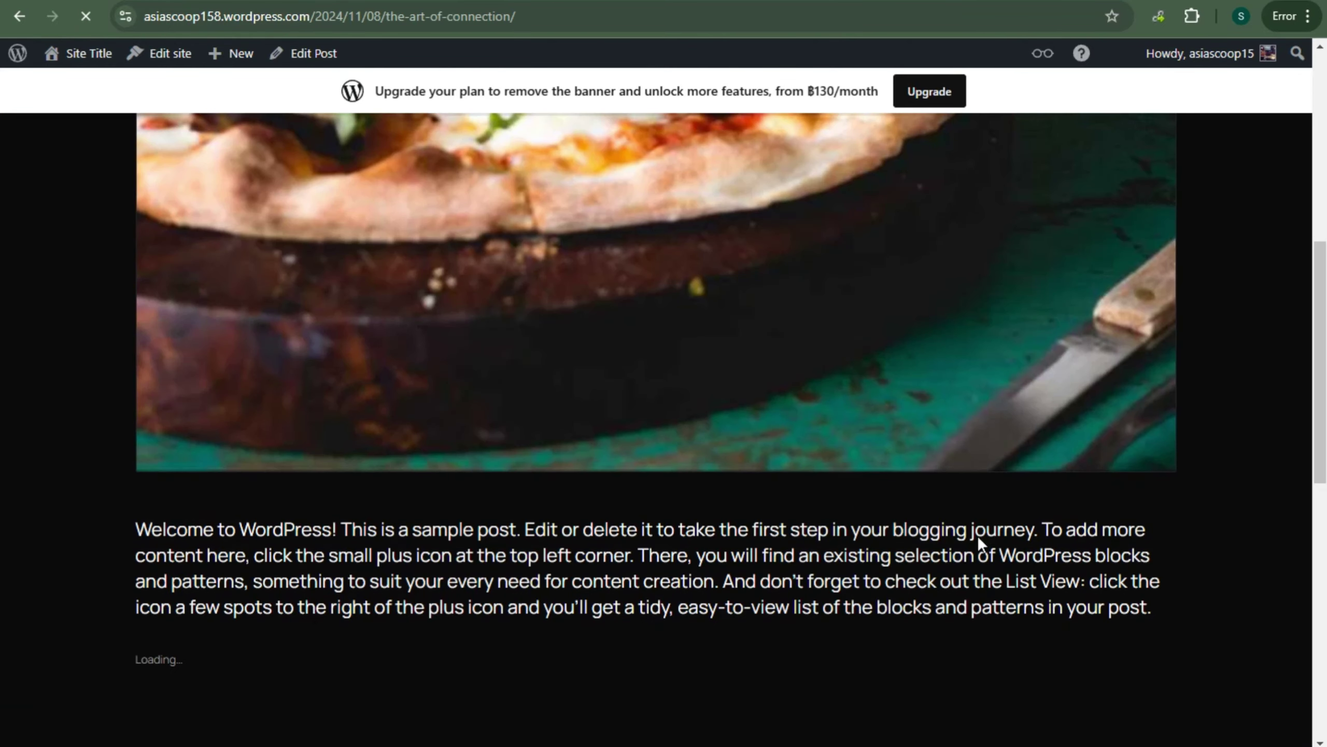
{"action": "scroll", "coordinate": [981, 602], "scroll_direction": "down", "scroll_amount": 10}
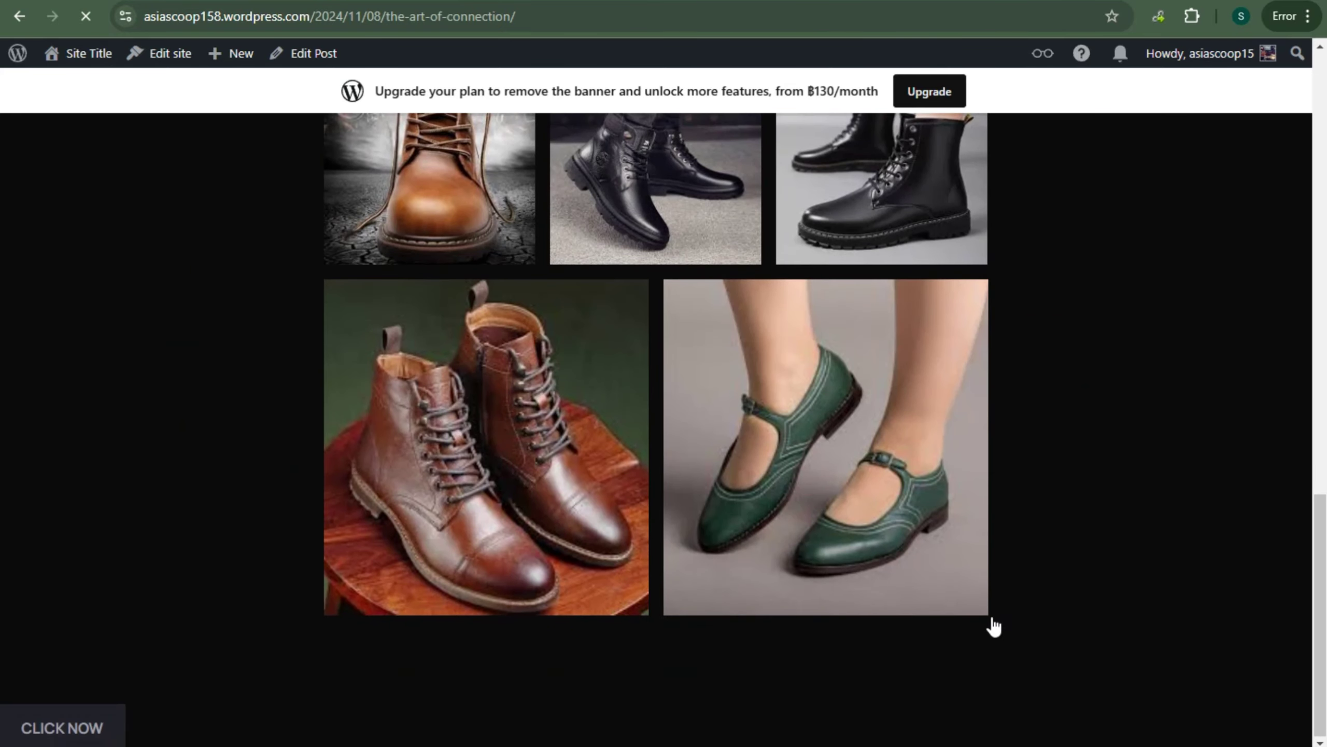
{"action": "scroll", "coordinate": [991, 611], "scroll_direction": "up", "scroll_amount": 4}
{"action": "scroll", "coordinate": [959, 576], "scroll_direction": "up", "scroll_amount": 12}
{"action": "scroll", "coordinate": [378, 614], "scroll_direction": "down", "scroll_amount": 14}
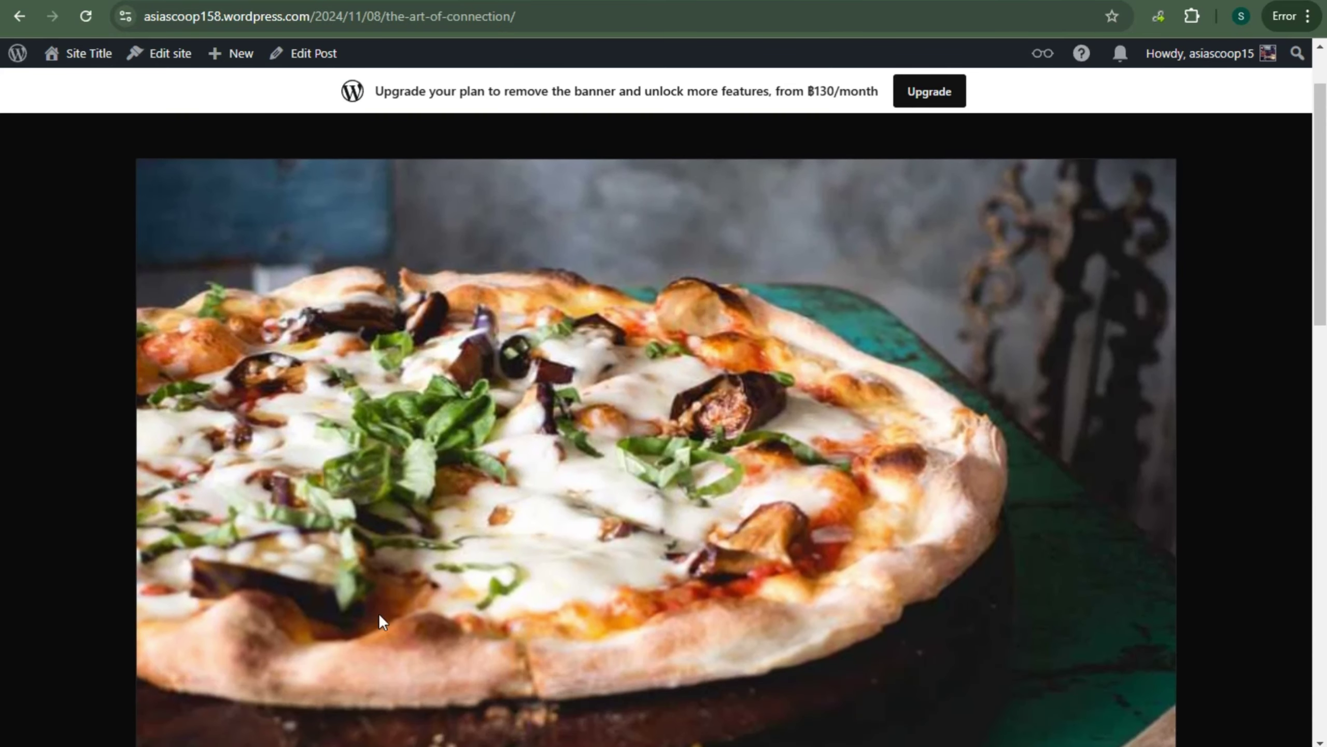
Look through the sample post down to the shoe gallery at its end, closing the subscription confirmation whenever it covers the page.
{"action": "scroll", "coordinate": [583, 658], "scroll_direction": "down", "scroll_amount": 3}
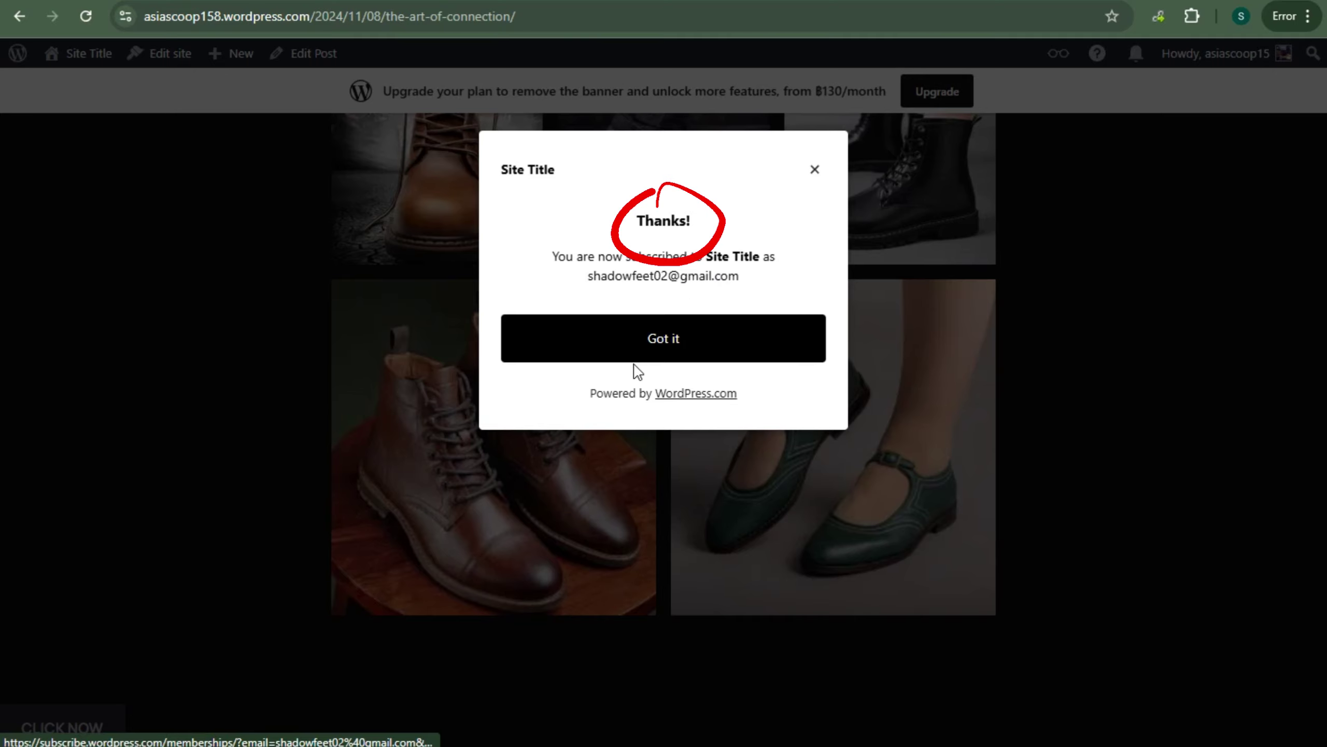
{"action": "left_click", "coordinate": [638, 353]}
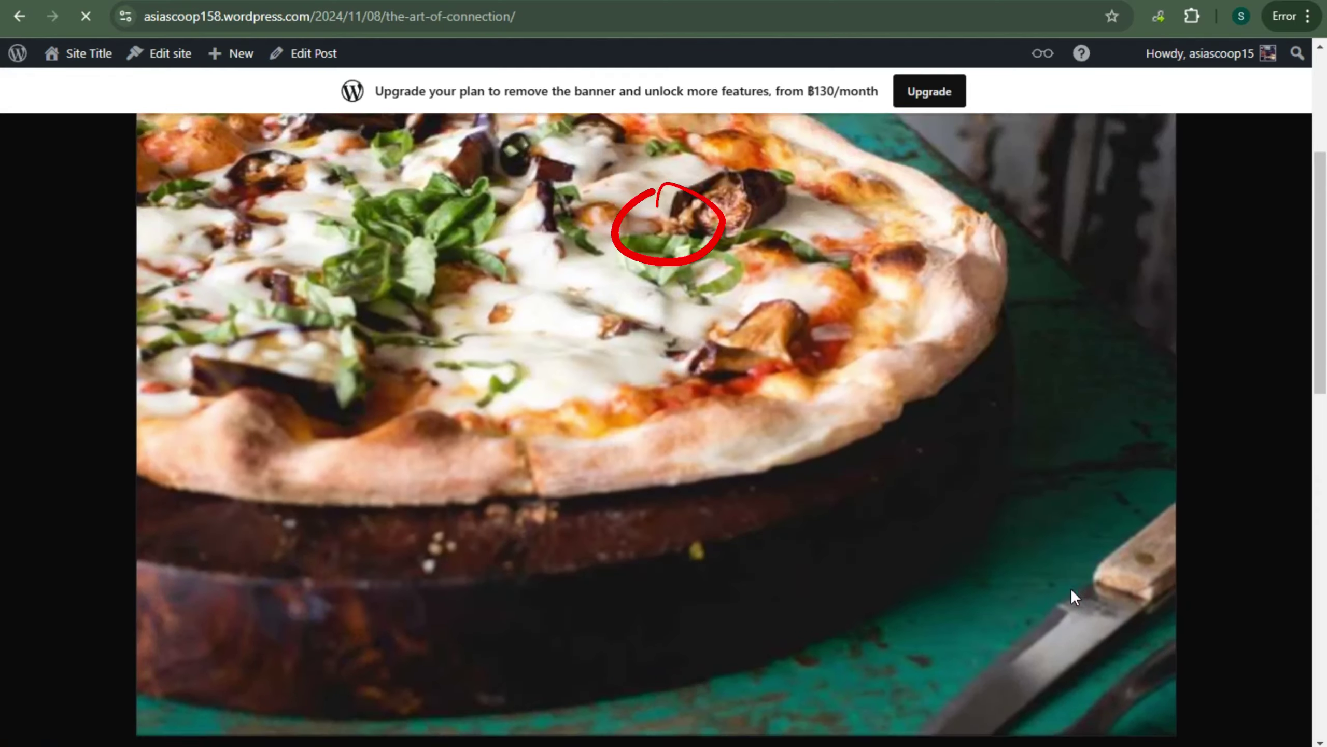
{"action": "scroll", "coordinate": [1072, 590], "scroll_direction": "up", "scroll_amount": 3}
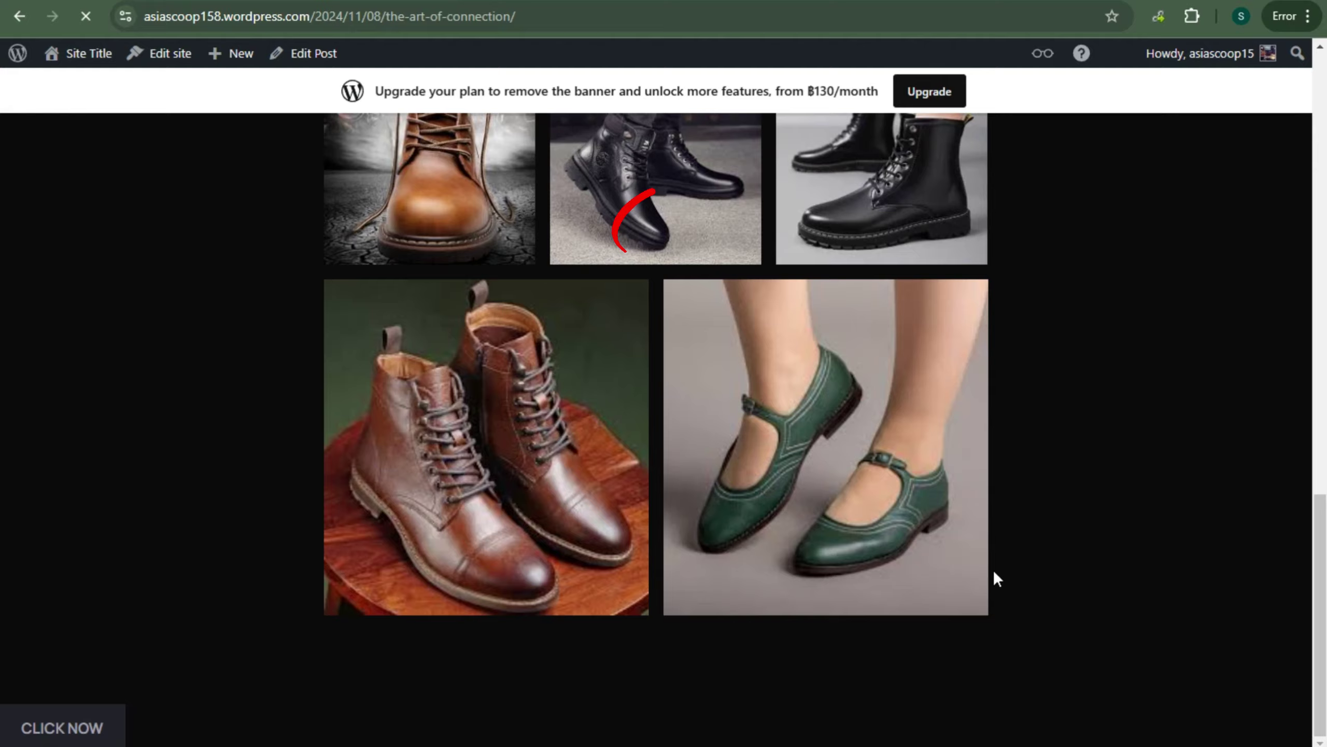
{"action": "scroll", "coordinate": [1072, 590], "scroll_direction": "up", "scroll_amount": 7}
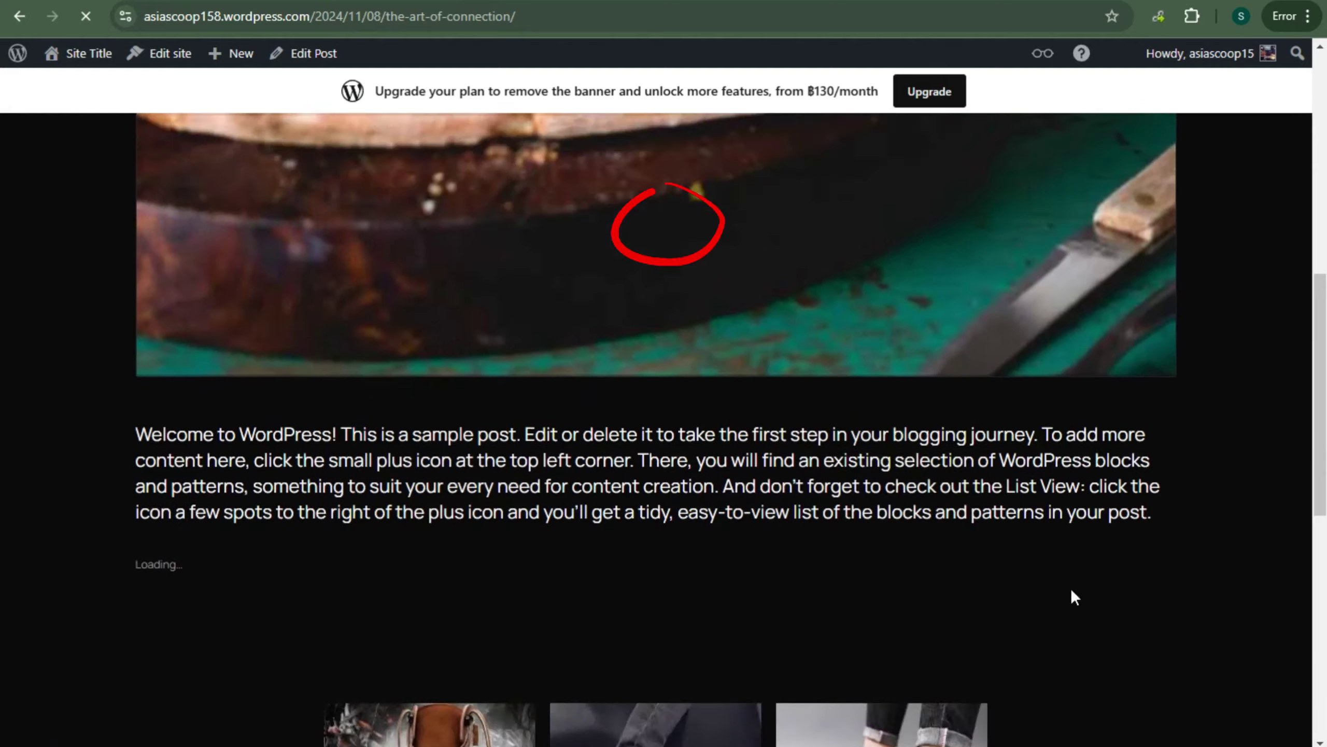
{"action": "scroll", "coordinate": [1072, 589], "scroll_direction": "up", "scroll_amount": 7}
{"action": "scroll", "coordinate": [900, 357], "scroll_direction": "down", "scroll_amount": 13}
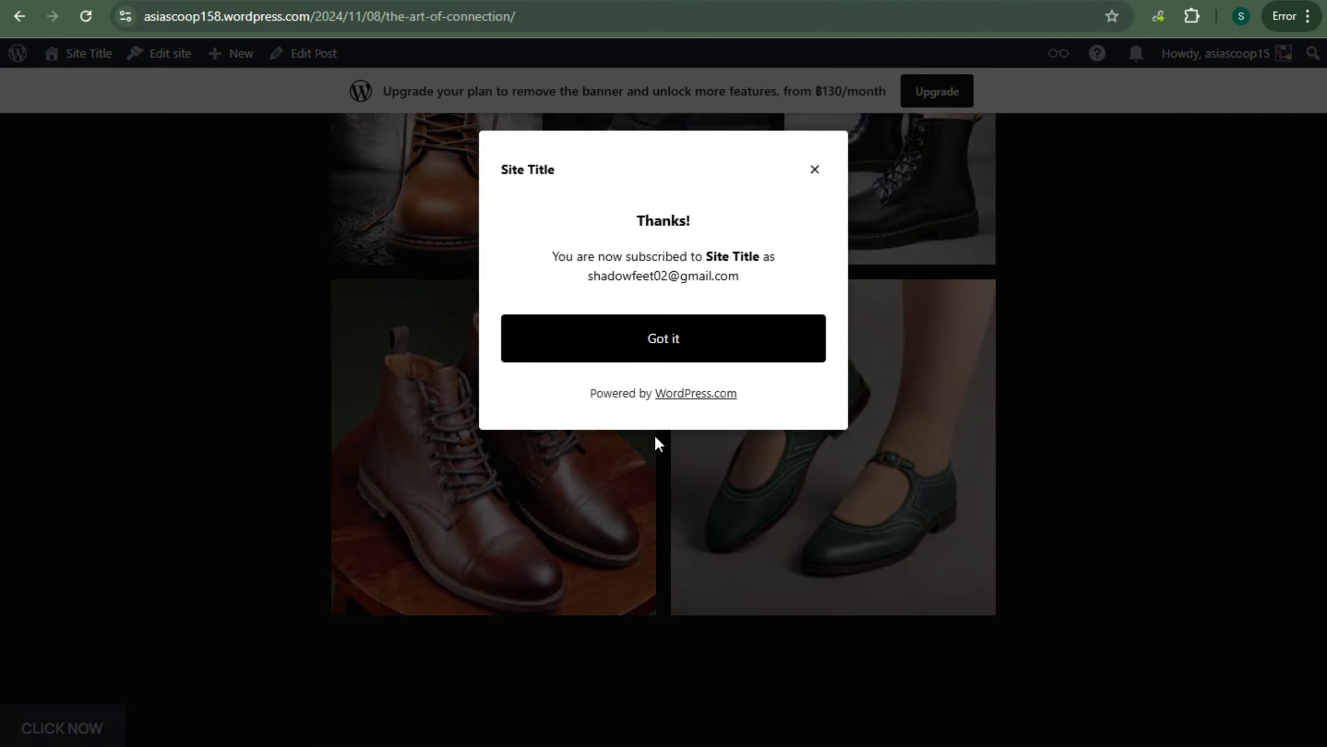
{"action": "left_click", "coordinate": [674, 347]}
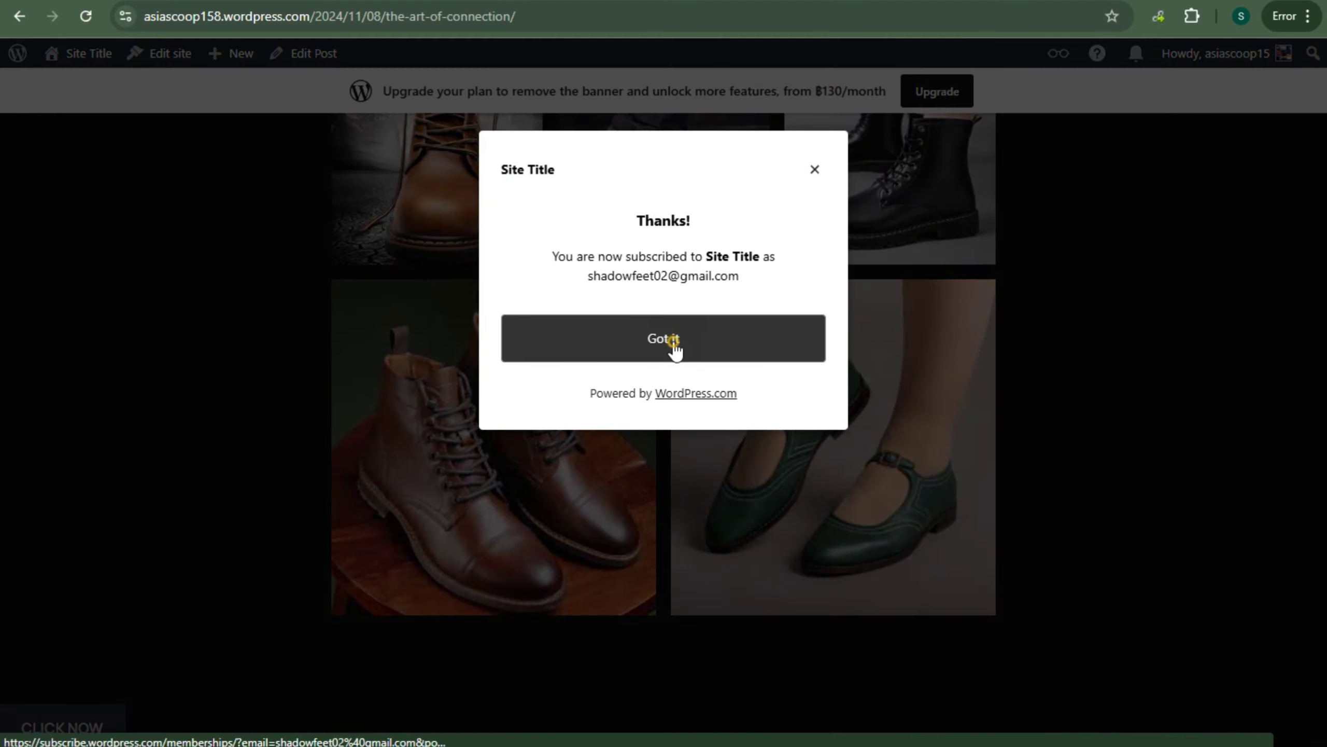